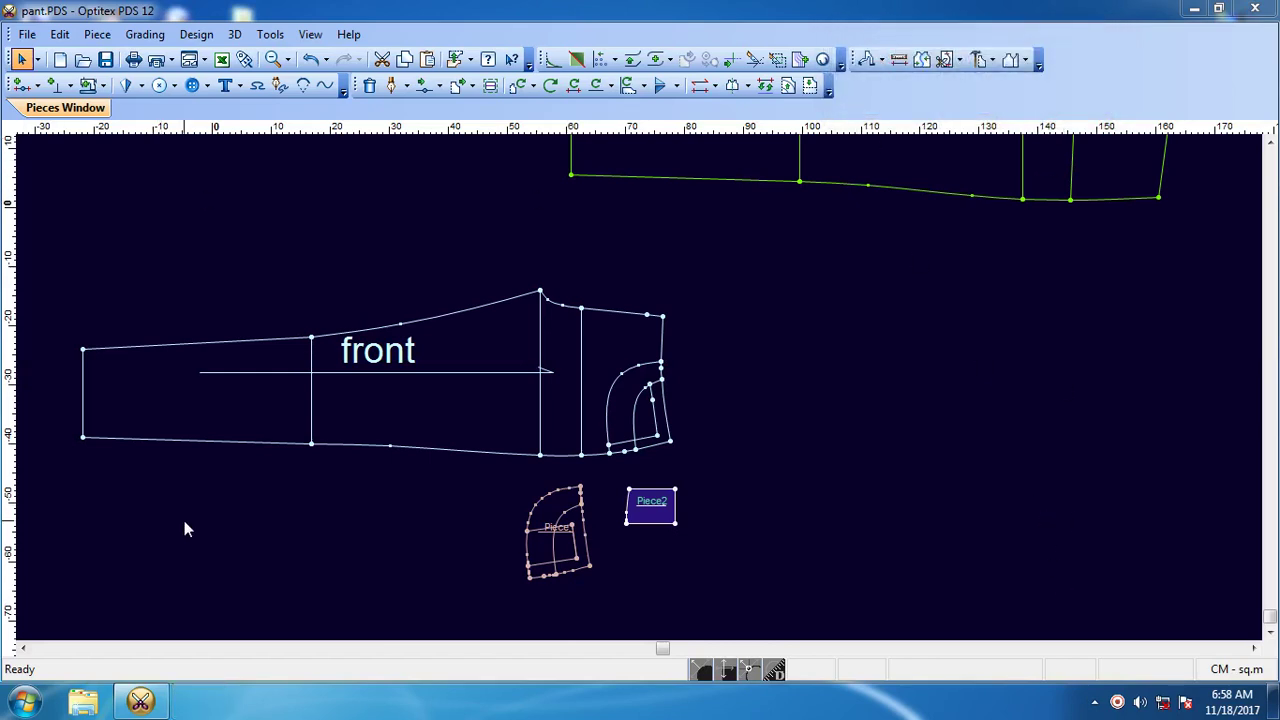
Step: Shift the front pant piece slightly up and to the left in the layout
{"action": "left_click_drag", "start_coordinate": [521, 423], "coordinate": [584, 386]}
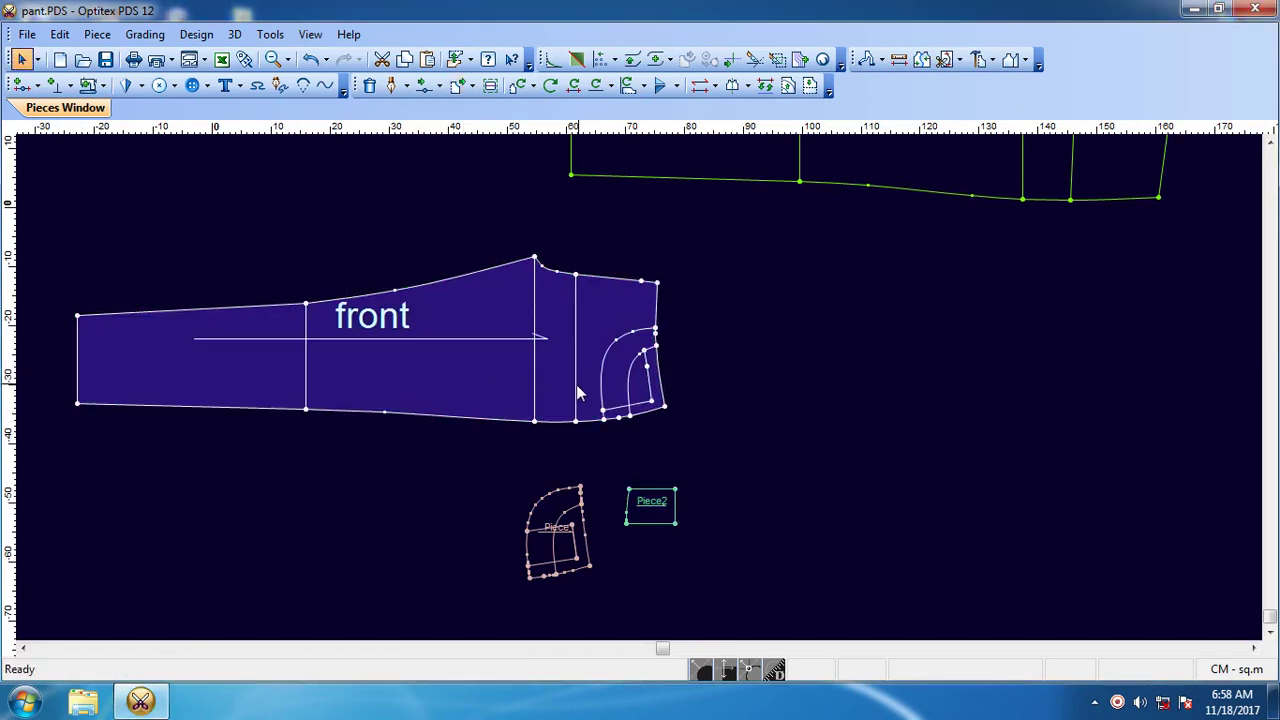
Step: Cut the front piece along its internal pocket contour and move the cut piece right
{"action": "key", "text": "k"}
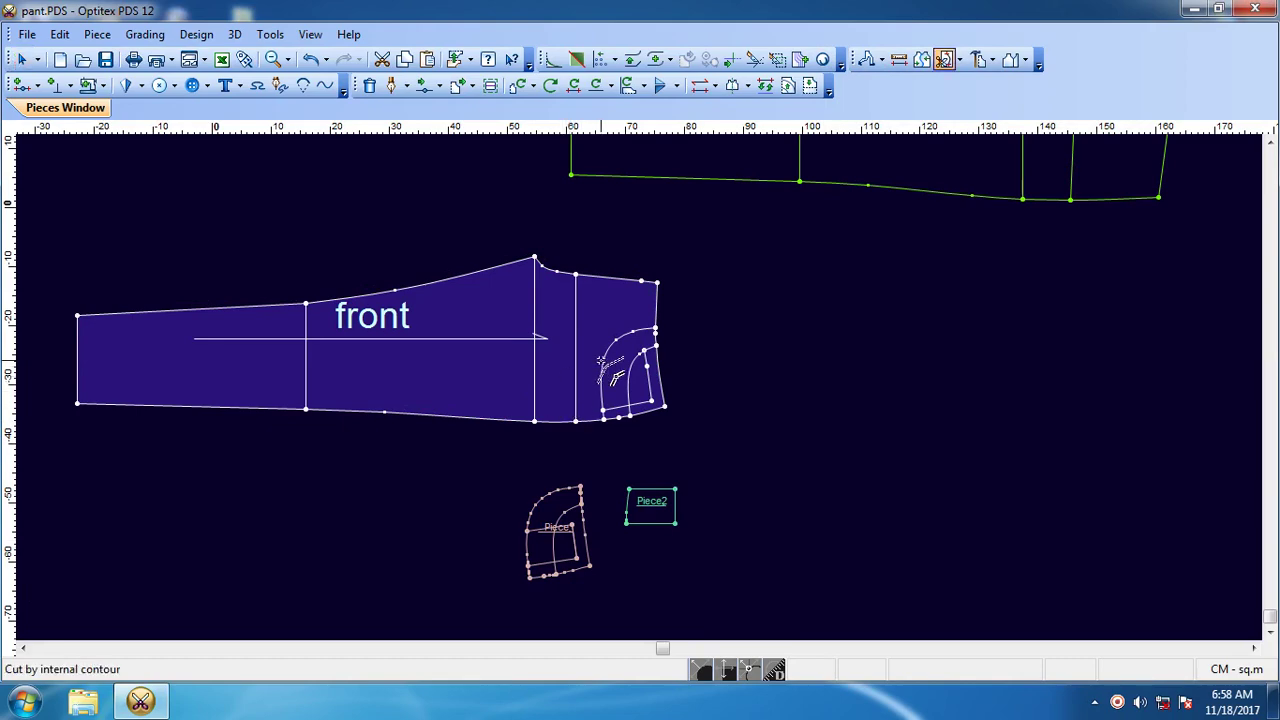
{"action": "left_click", "coordinate": [607, 372]}
{"action": "left_click", "coordinate": [227, 465]}
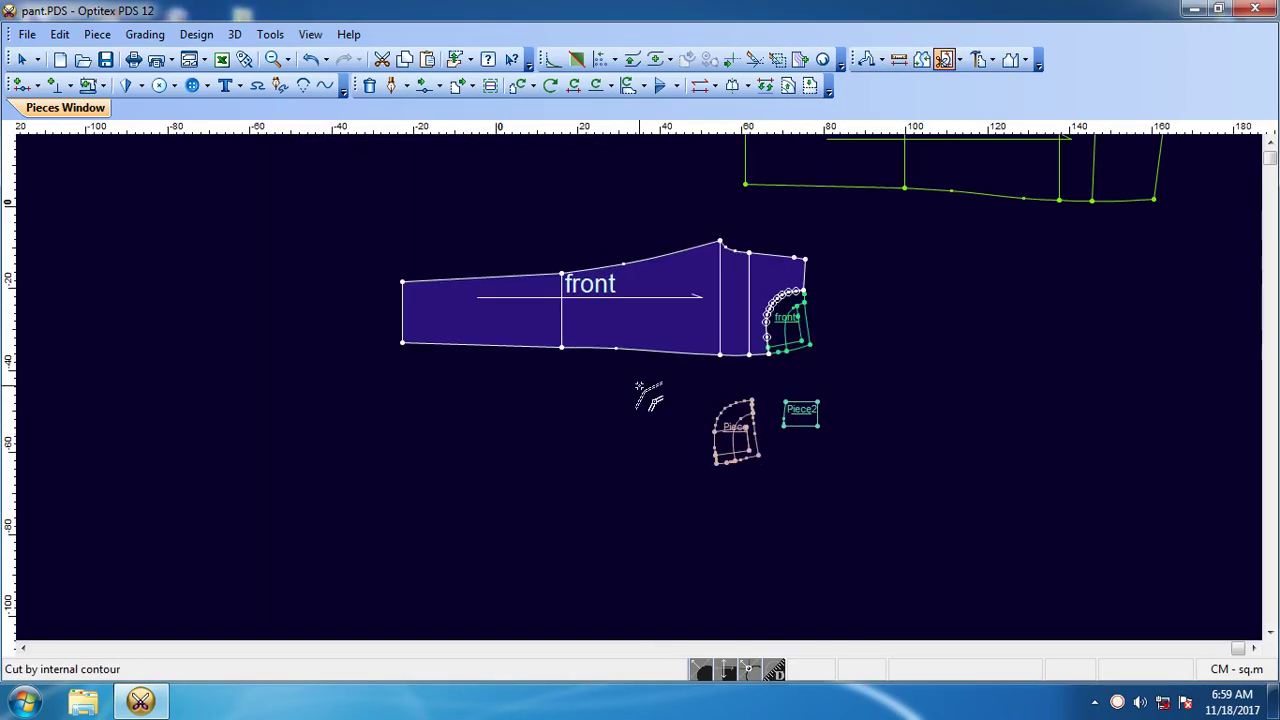
{"action": "left_click_drag", "start_coordinate": [814, 348], "coordinate": [877, 391]}
Step: Try placing the pocket pieces over the front, delete one, and inspect piece properties
{"action": "scroll", "coordinate": [672, 535], "scroll_direction": "up", "scroll_amount": 1}
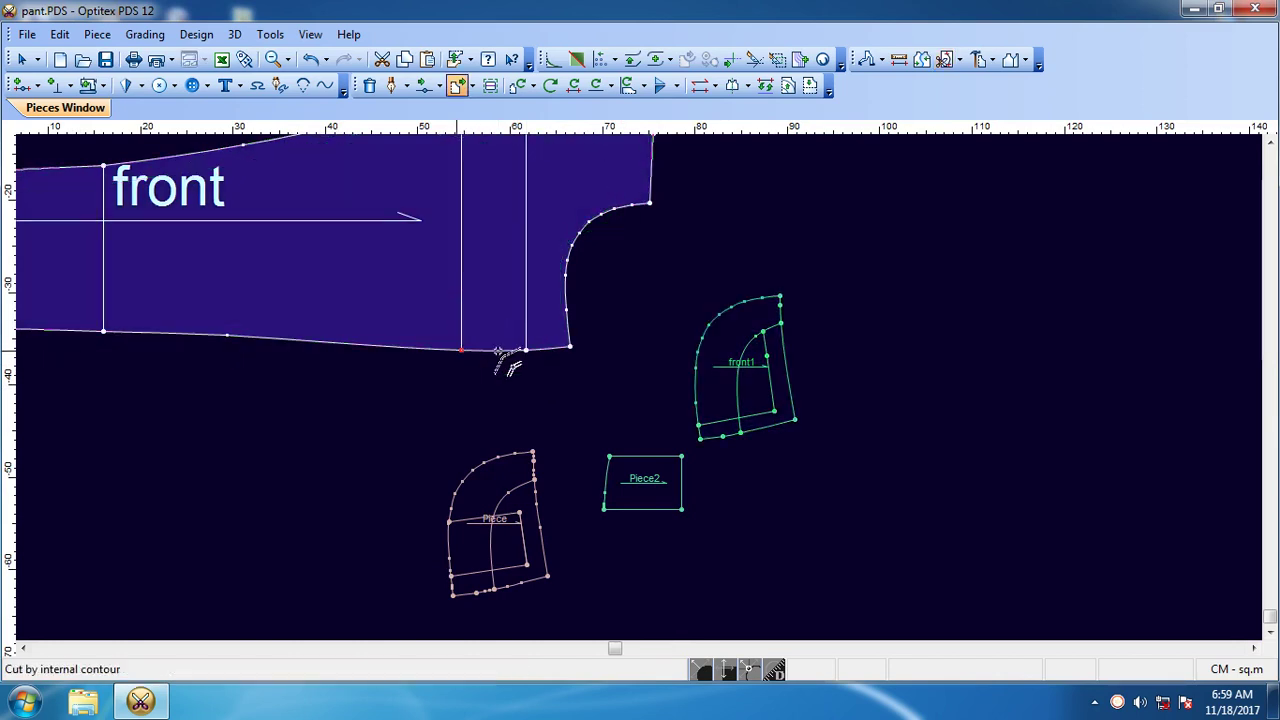
{"action": "scroll", "coordinate": [508, 363], "scroll_direction": "down", "scroll_amount": 1}
{"action": "left_click_drag", "start_coordinate": [665, 469], "coordinate": [727, 362]}
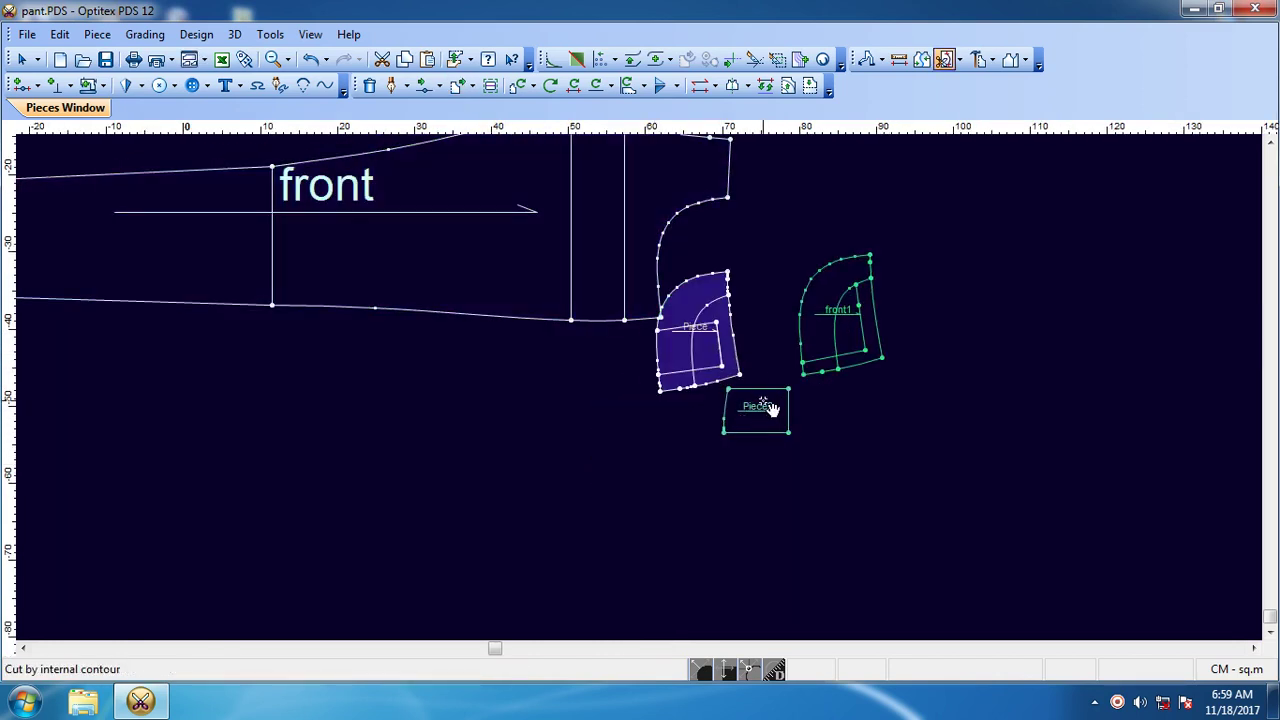
{"action": "left_click_drag", "start_coordinate": [766, 409], "coordinate": [891, 437]}
{"action": "key", "text": "Delete"}
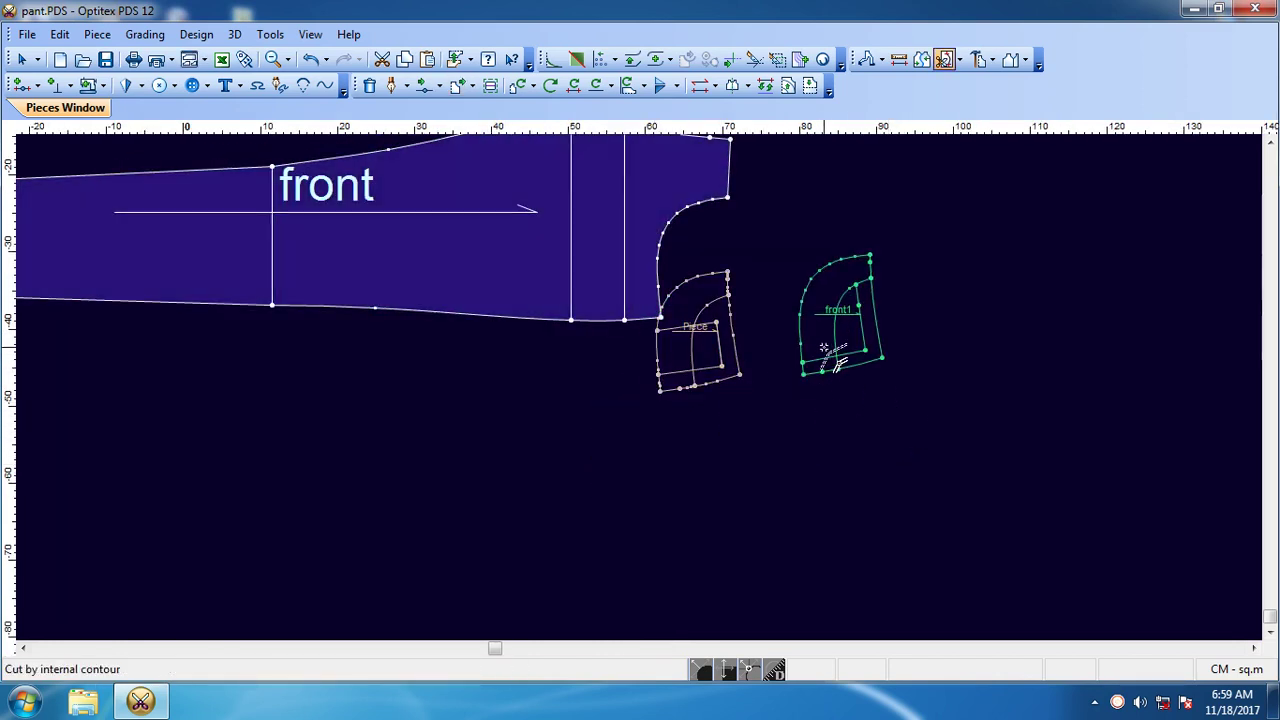
{"action": "double_click", "coordinate": [838, 362]}
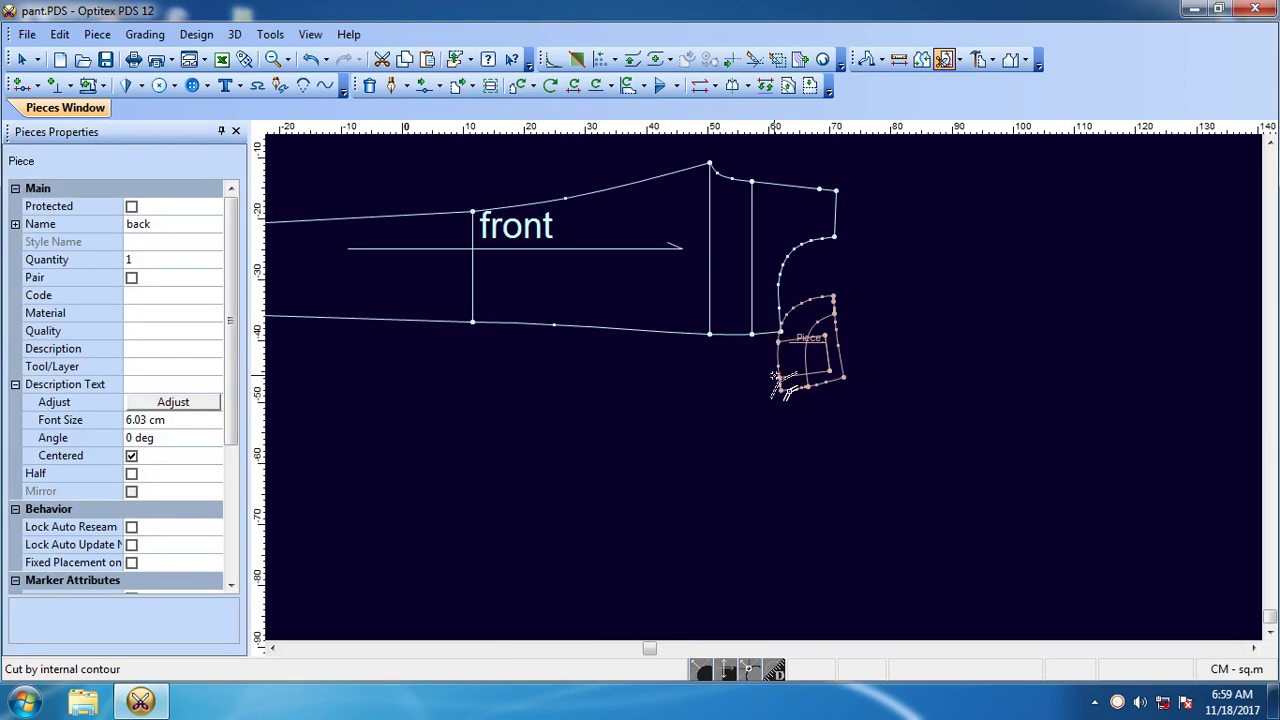
{"action": "scroll", "coordinate": [784, 385], "scroll_direction": "down", "scroll_amount": 2}
{"action": "left_click", "coordinate": [710, 353]}
{"action": "scroll", "coordinate": [672, 452], "scroll_direction": "up", "scroll_amount": 2}
{"action": "left_click", "coordinate": [678, 452]}
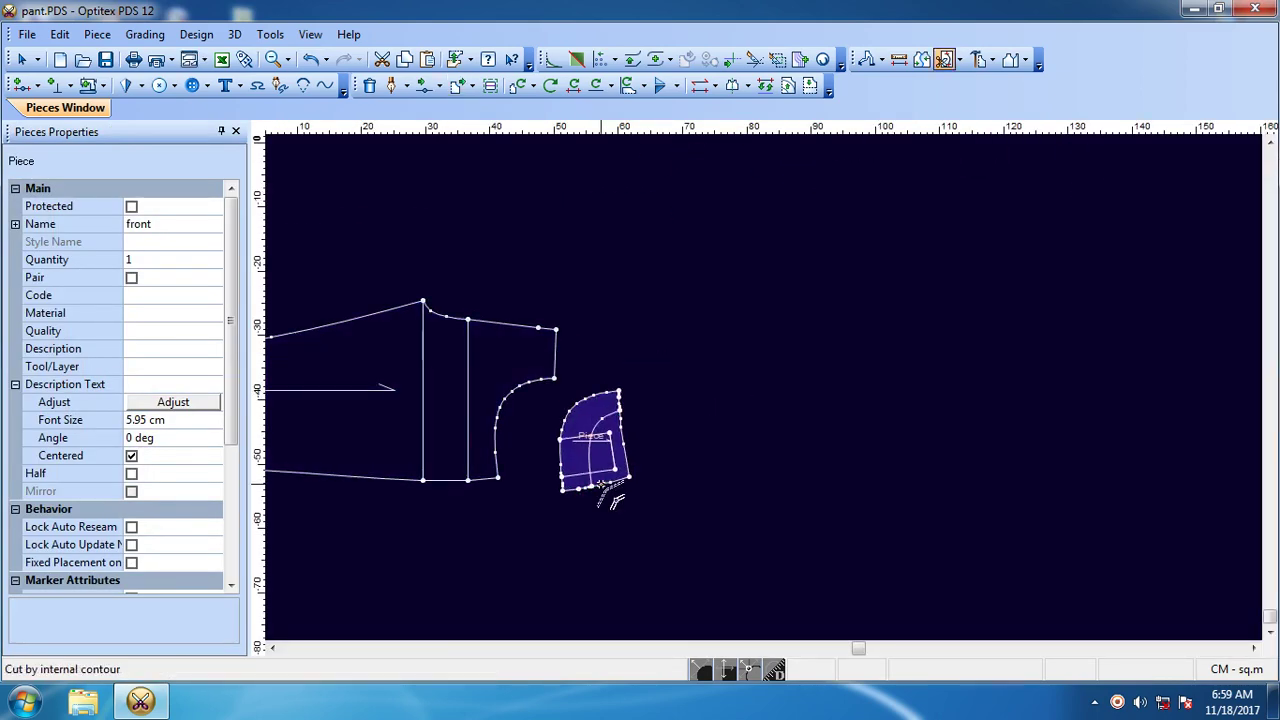
{"action": "scroll", "coordinate": [606, 503], "scroll_direction": "up", "scroll_amount": 2}
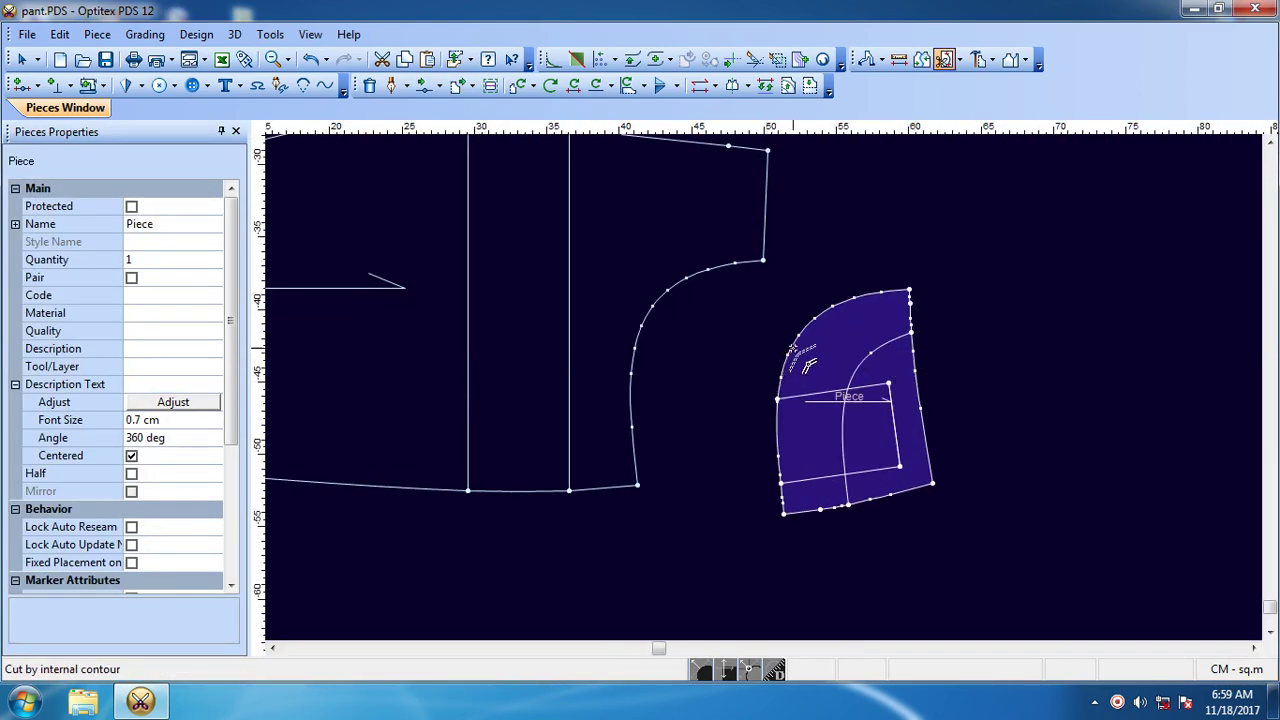
Step: Undo the trial changes back to before the pocket cut
{"action": "key", "text": "ctrl+z"}
{"action": "key", "text": "ctrl+z"}
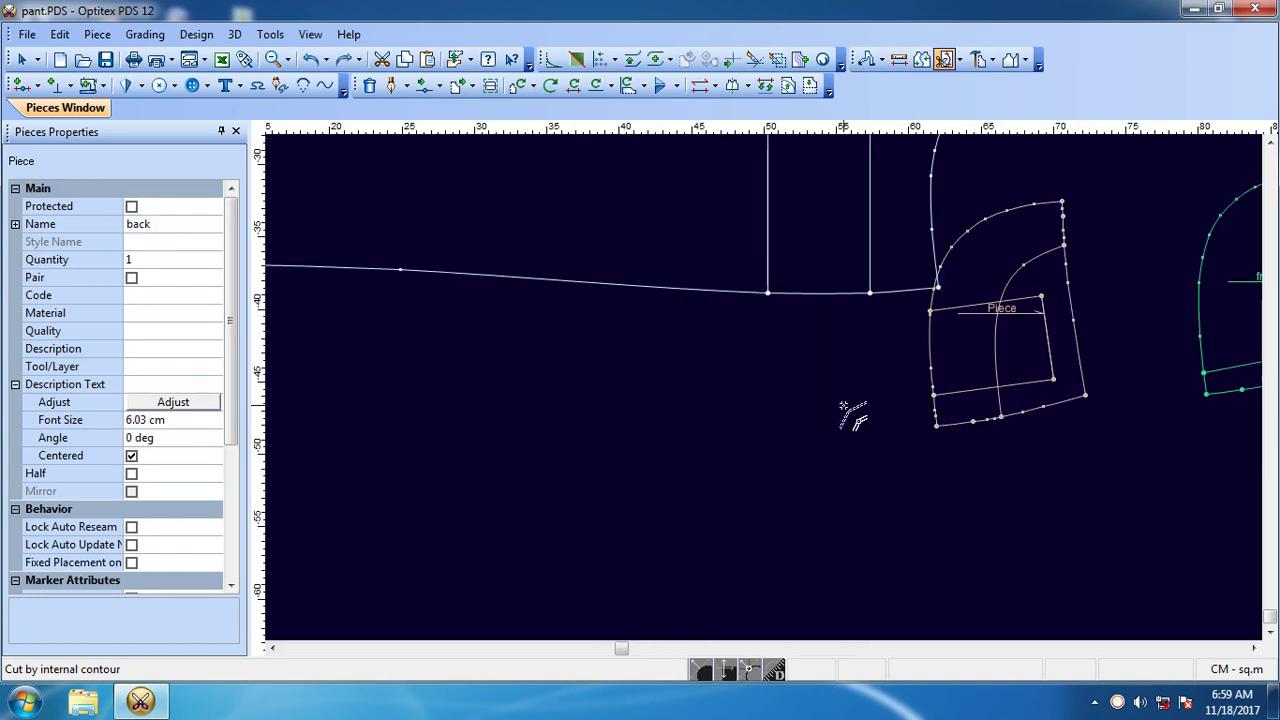
{"action": "key", "text": "ctrl+z"}
{"action": "key", "text": "ctrl+z"}
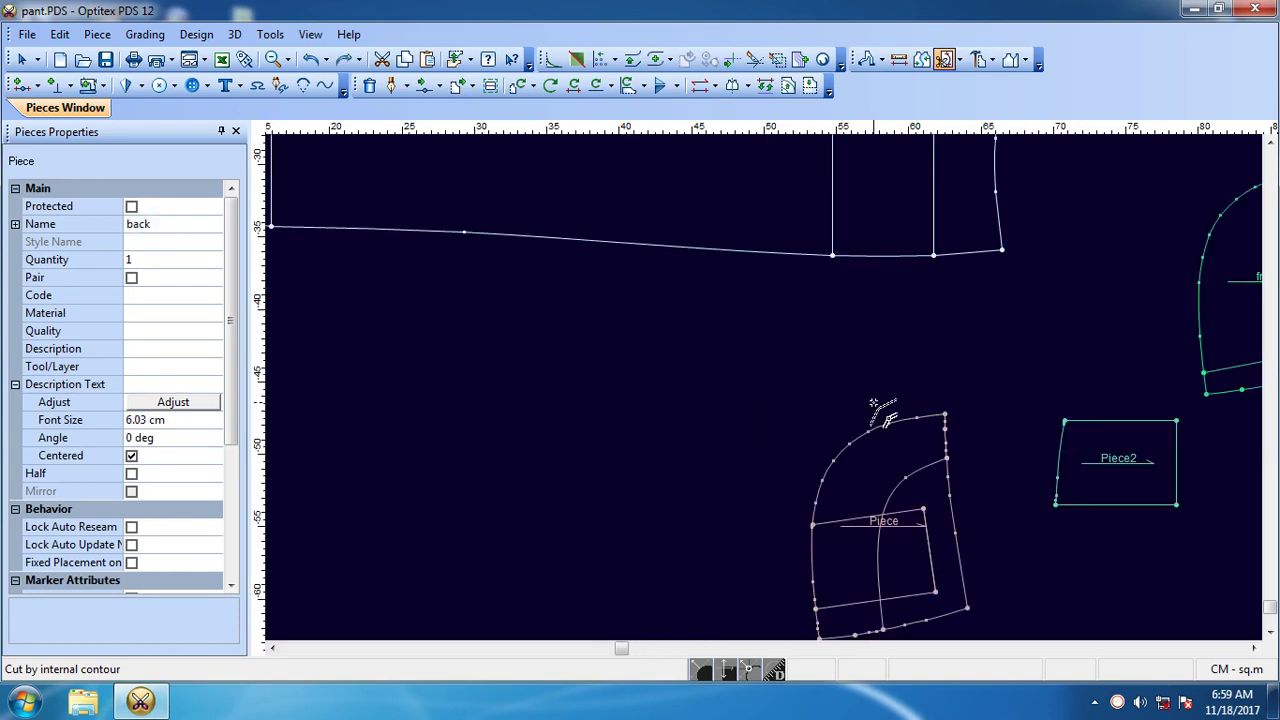
{"action": "key", "text": "ctrl+z"}
{"action": "key", "text": "ctrl+z"}
{"action": "key", "text": "ctrl+z"}
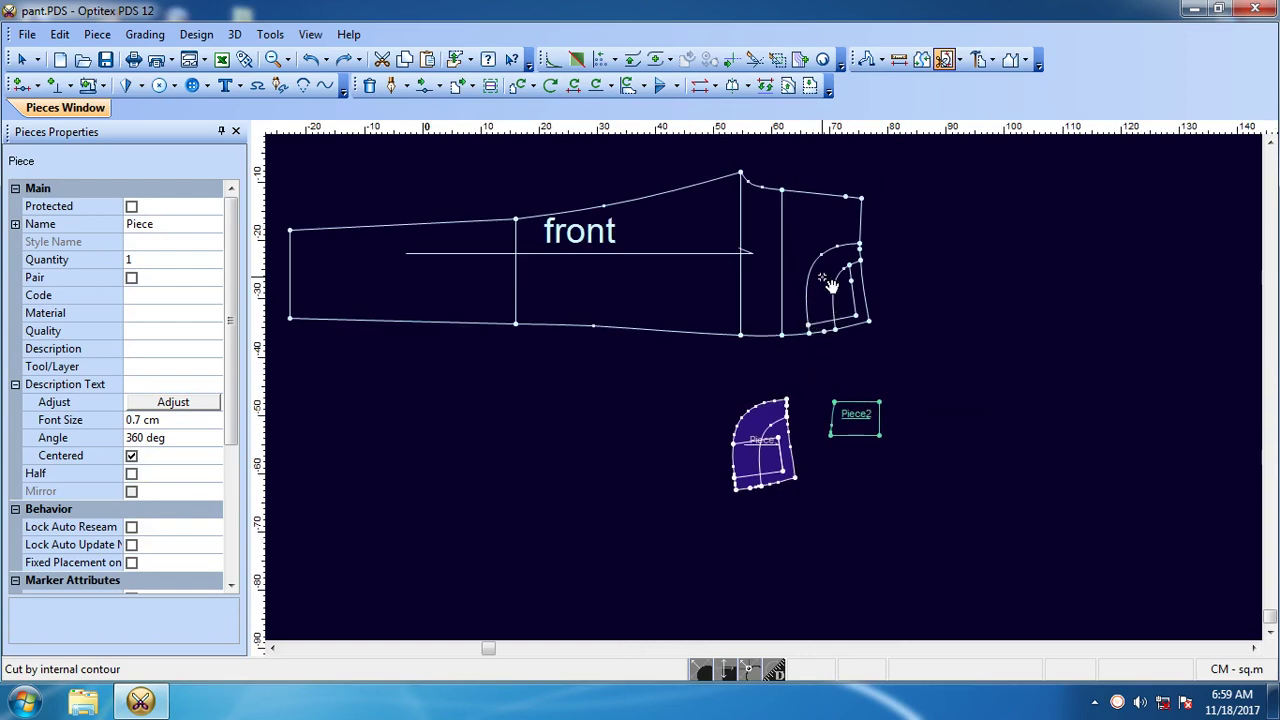
{"action": "key", "text": "ctrl+z"}
{"action": "key", "text": "ctrl+z"}
Step: Recut the front along its pocket contour, confirming the seam settings, to form front1
{"action": "left_click", "coordinate": [722, 377]}
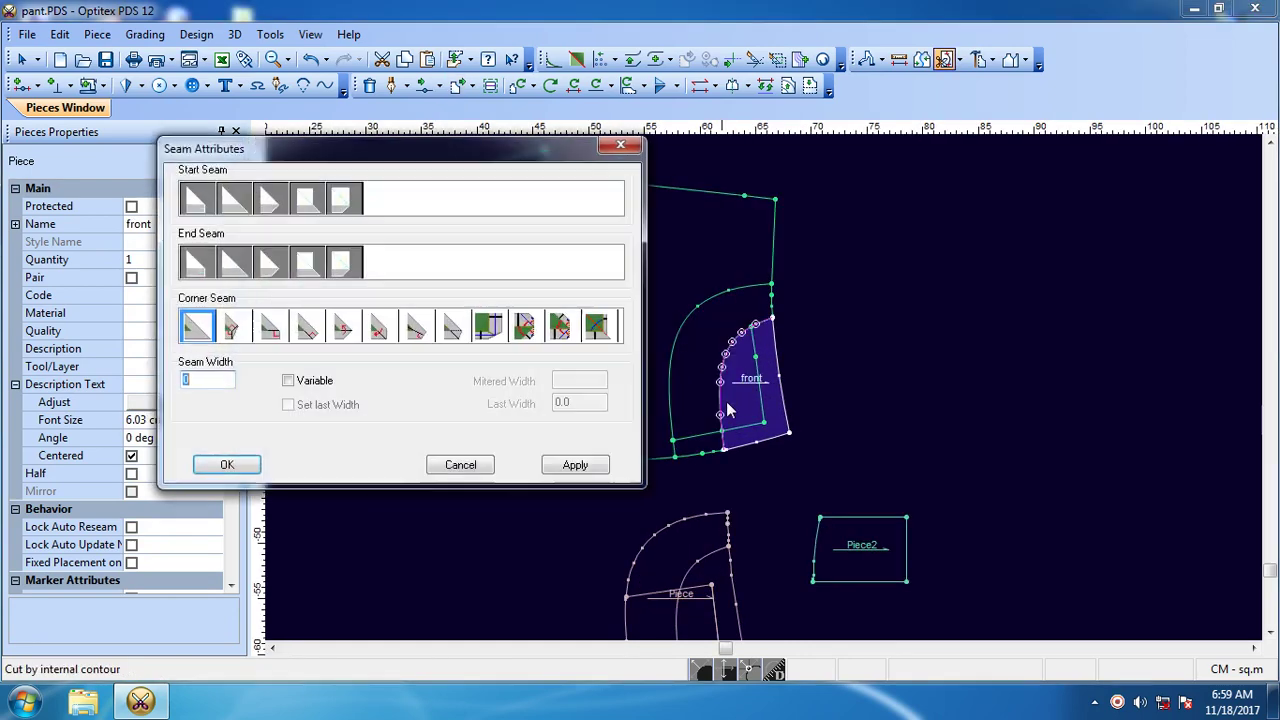
{"action": "left_click", "coordinate": [221, 463]}
{"action": "key", "text": "ctrl+y"}
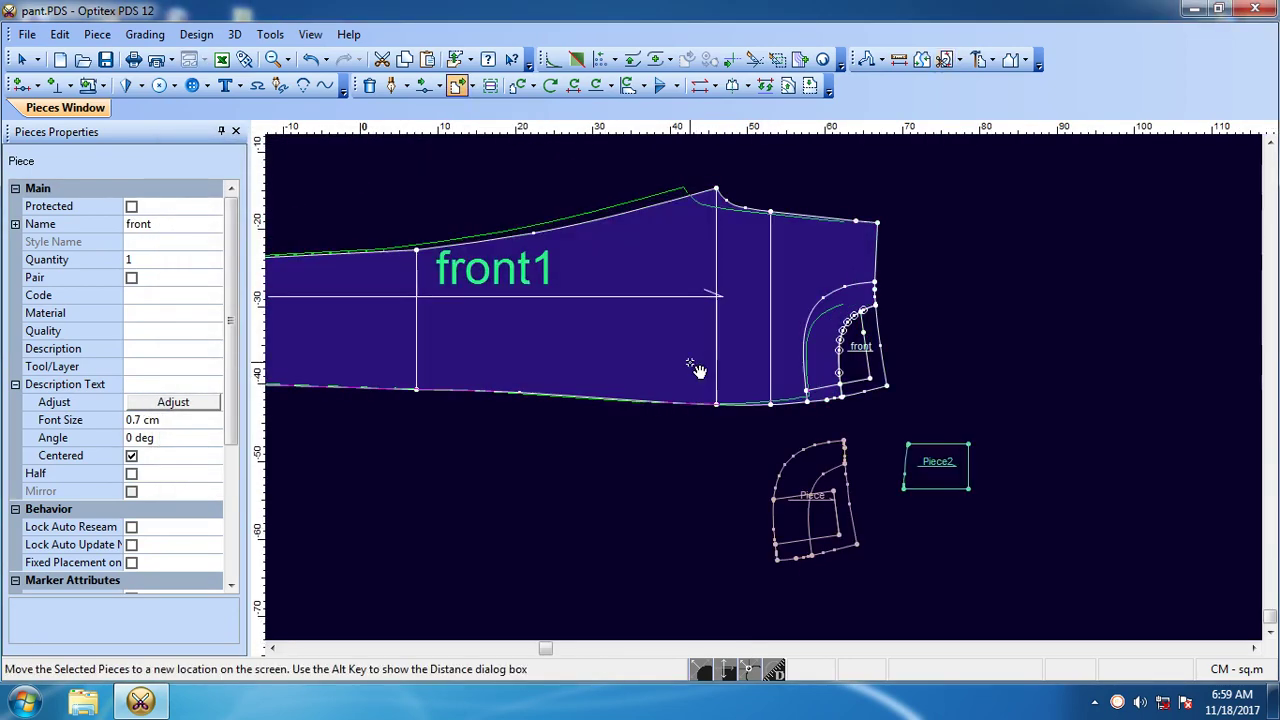
{"action": "key", "text": "ctrl+y"}
{"action": "key", "text": "Escape"}
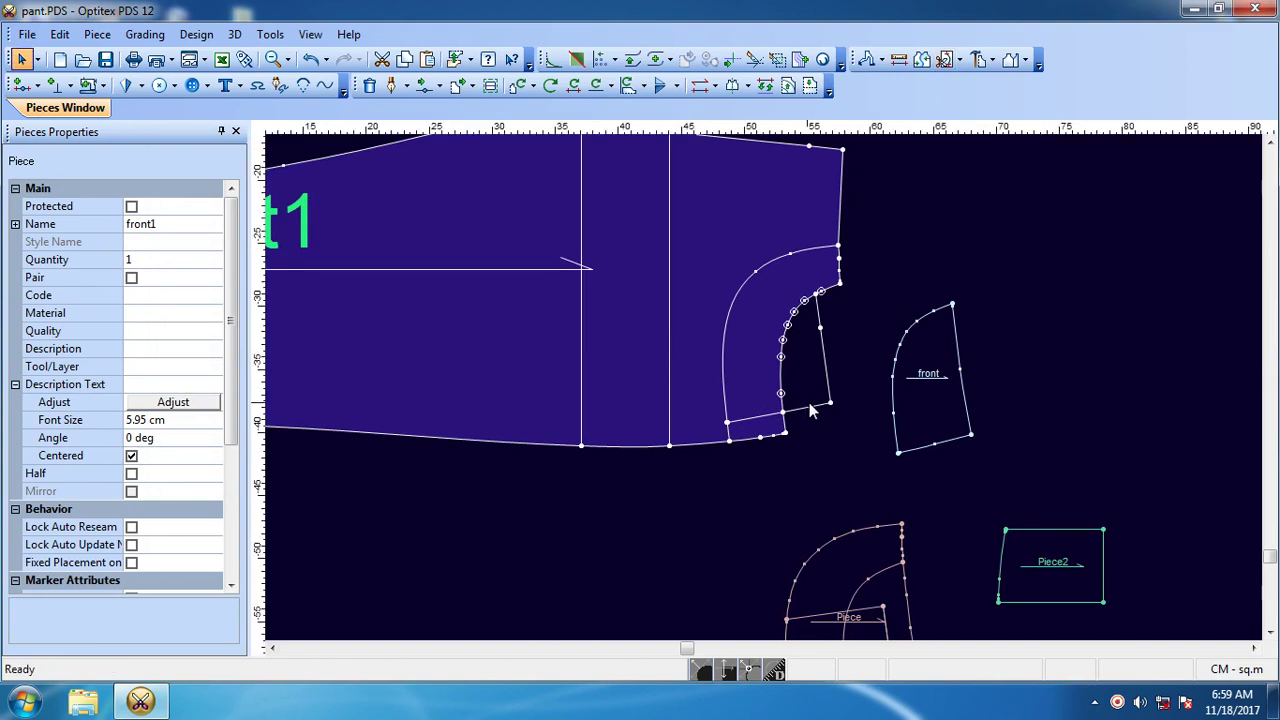
Step: Remove front1's leftover pocket contour and extra edge points, then delete the cut-off piece
{"action": "left_click", "coordinate": [826, 386]}
{"action": "left_click", "coordinate": [773, 284]}
{"action": "key", "text": "Delete"}
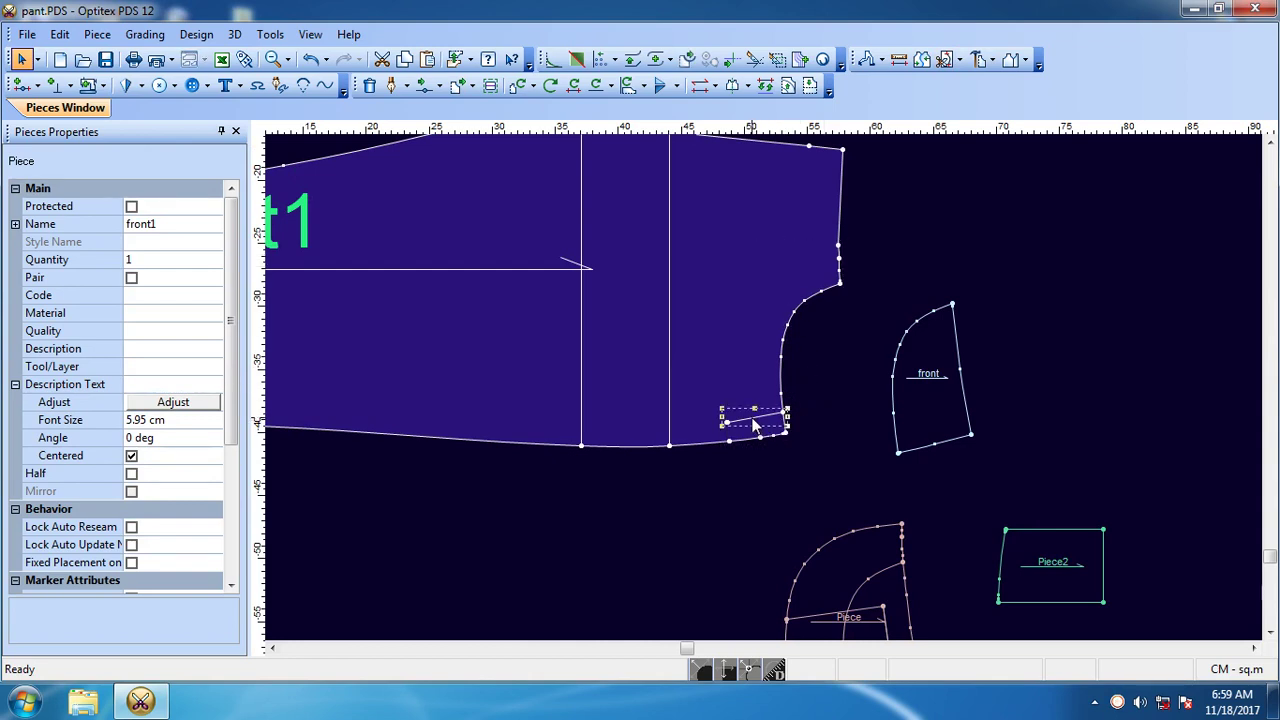
{"action": "left_click", "coordinate": [840, 250]}
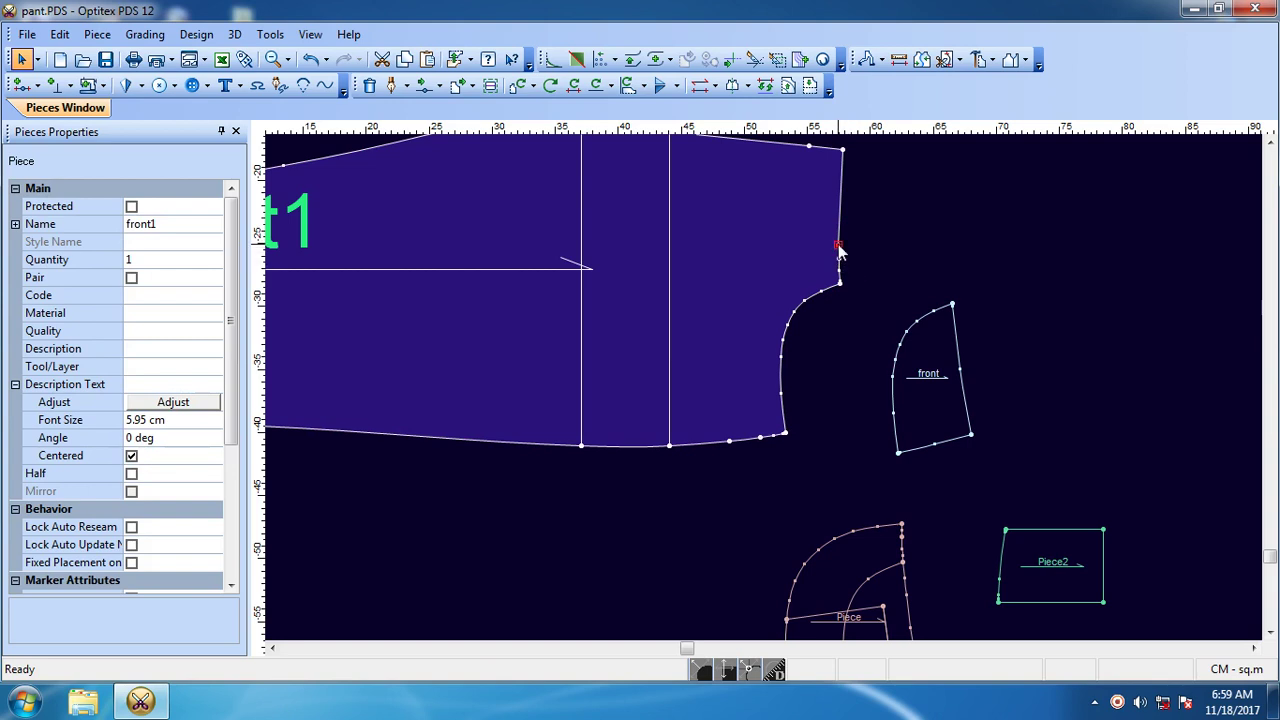
{"action": "left_click", "coordinate": [935, 320]}
{"action": "left_click", "coordinate": [729, 441]}
{"action": "scroll", "coordinate": [750, 470], "scroll_direction": "up", "scroll_amount": 2}
{"action": "scroll", "coordinate": [755, 395], "scroll_direction": "up", "scroll_amount": 1}
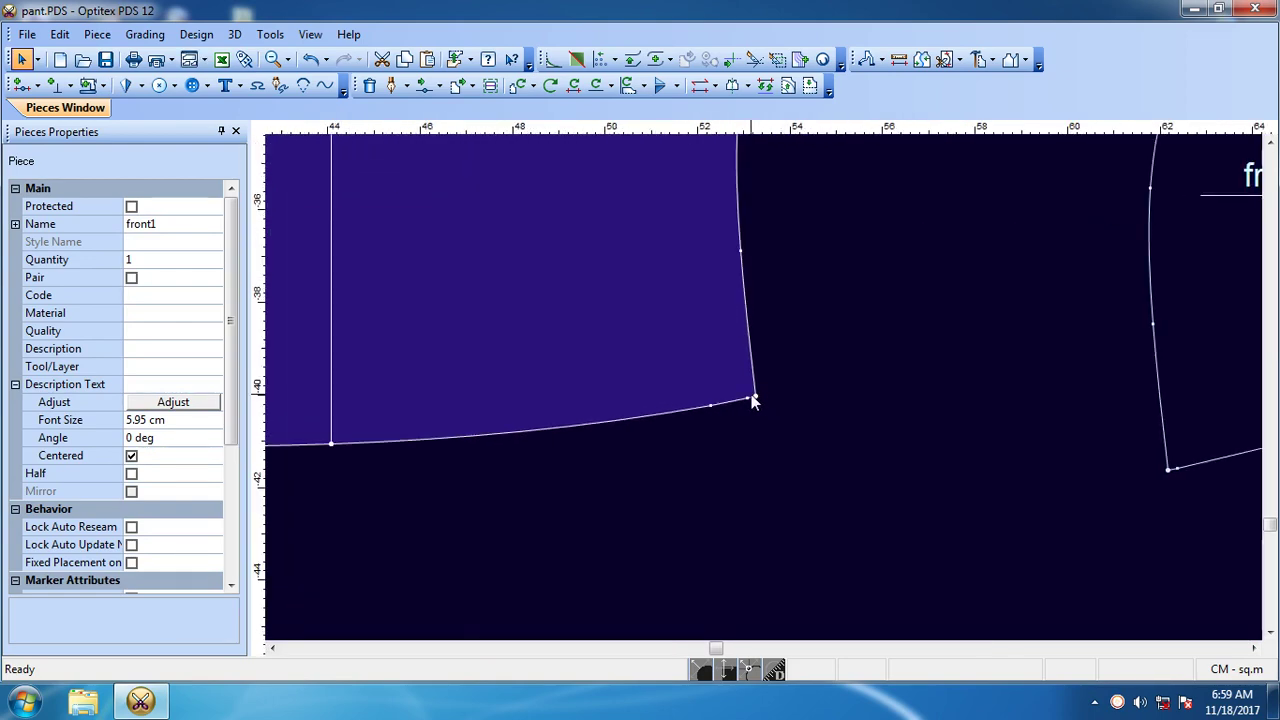
{"action": "scroll", "coordinate": [757, 486], "scroll_direction": "down", "scroll_amount": 4}
{"action": "left_click", "coordinate": [870, 362]}
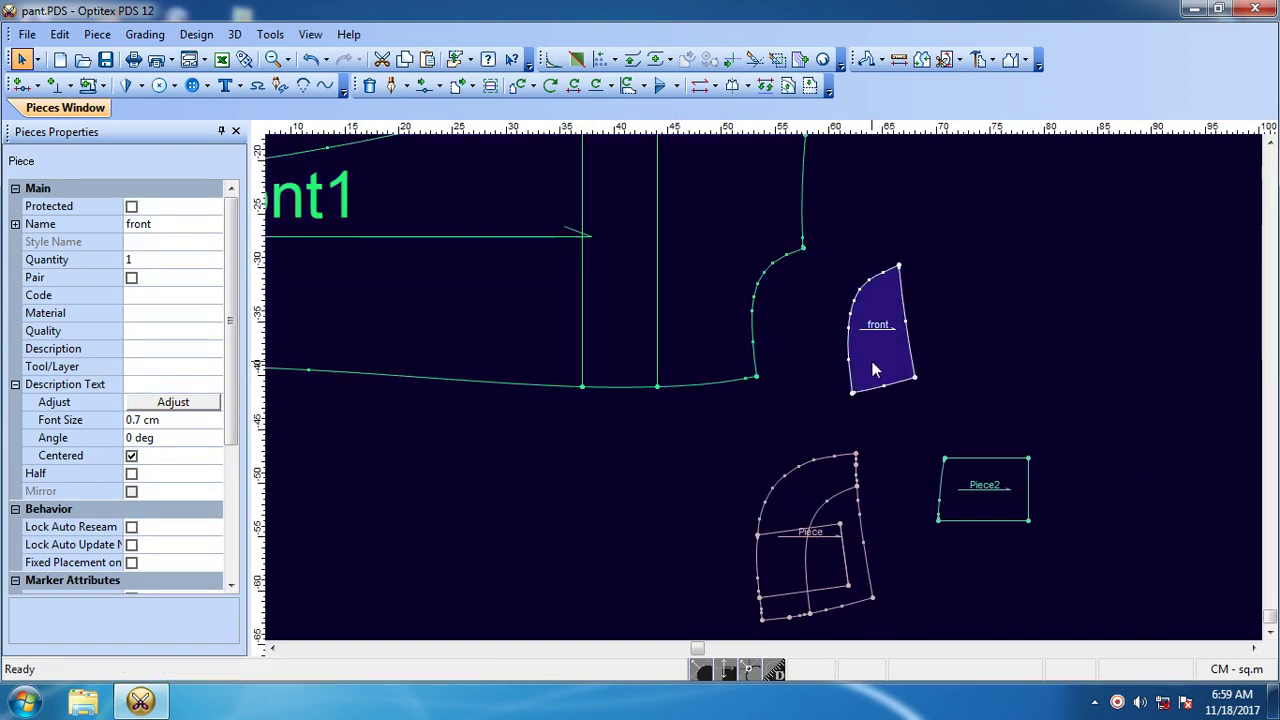
{"action": "key", "text": "Delete"}
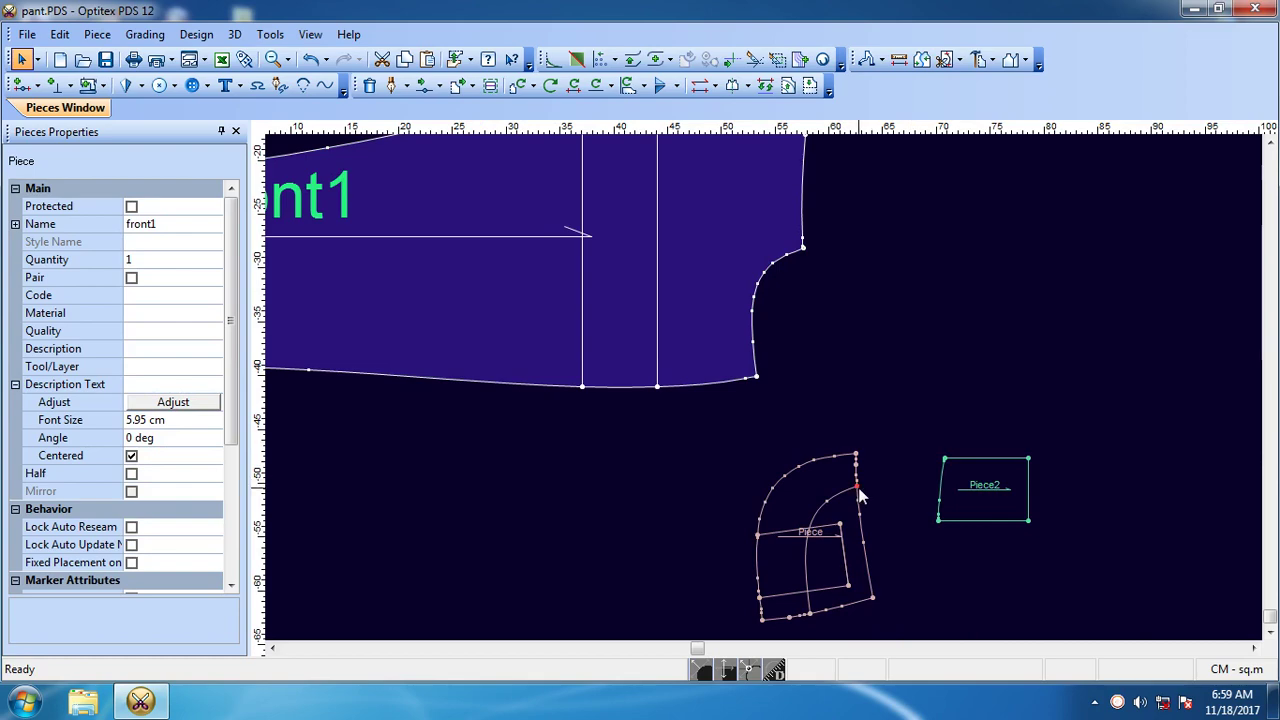
Step: Lay the pocket Piece over front1's pocket opening to compare, then move it back down-right
{"action": "left_click_drag", "start_coordinate": [860, 495], "coordinate": [805, 255]}
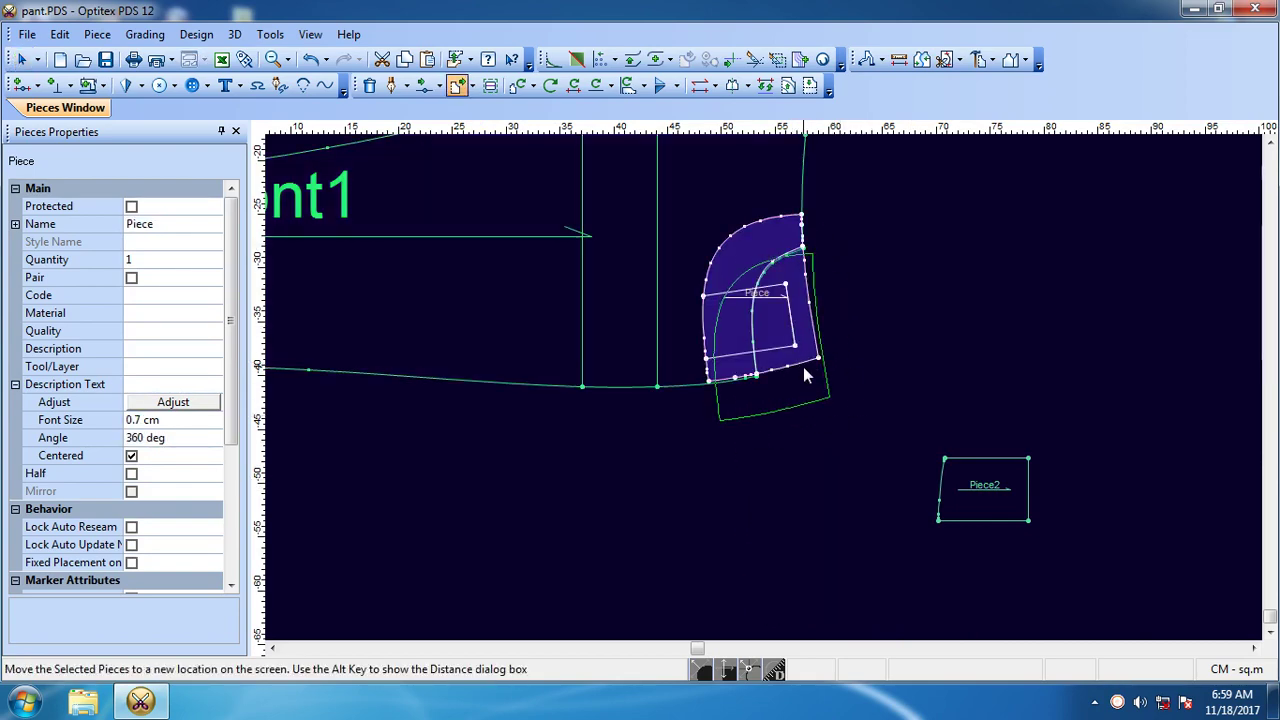
{"action": "scroll", "coordinate": [803, 367], "scroll_direction": "up", "scroll_amount": 3}
{"action": "left_click_drag", "start_coordinate": [792, 445], "coordinate": [767, 370]}
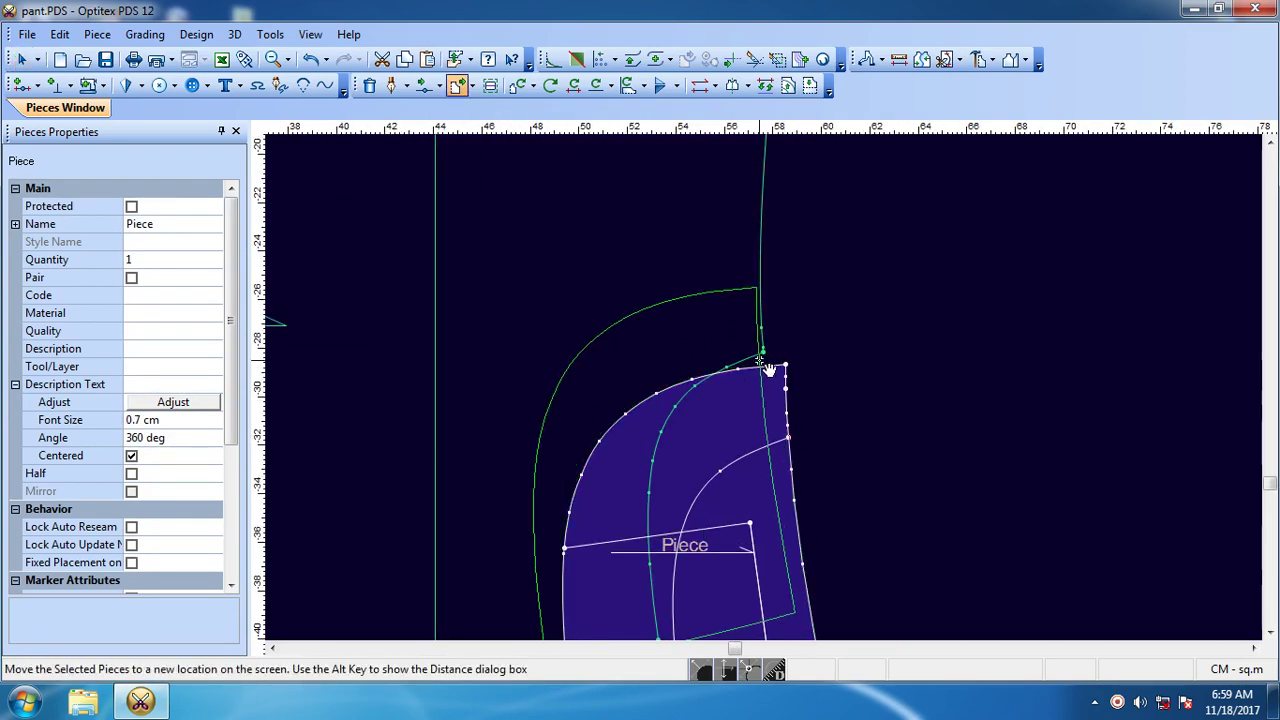
{"action": "scroll", "coordinate": [773, 463], "scroll_direction": "down", "scroll_amount": 3}
{"action": "left_click_drag", "start_coordinate": [770, 440], "coordinate": [838, 580]}
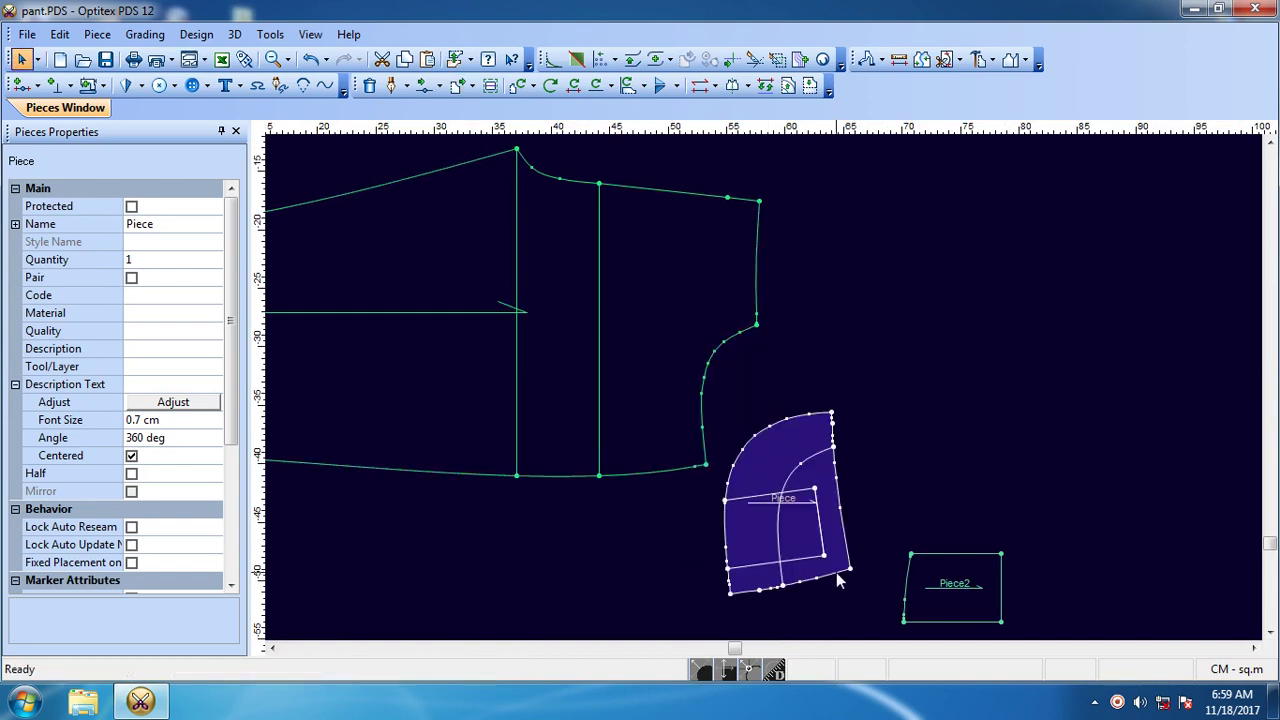
Step: Inspect the pocket Piece, front1 and Piece2 by selecting each in turn
{"action": "left_click", "coordinate": [760, 592]}
{"action": "scroll", "coordinate": [852, 580], "scroll_direction": "down", "scroll_amount": 2}
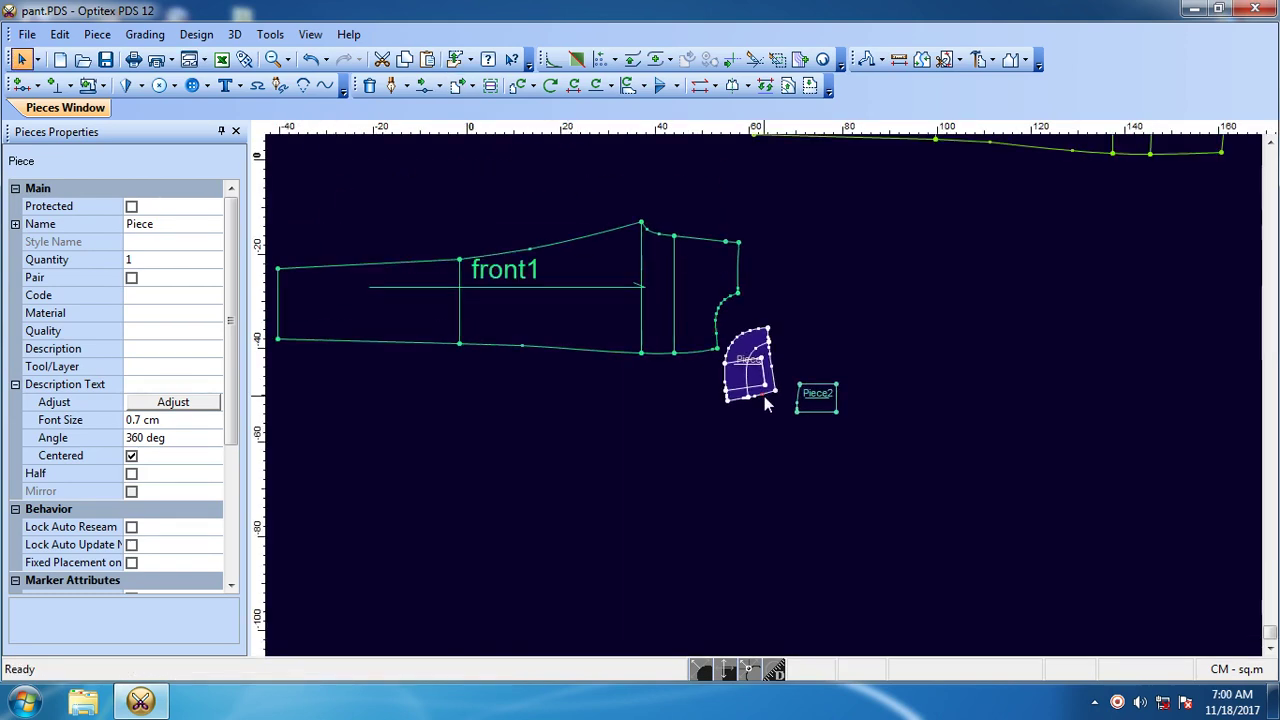
{"action": "scroll", "coordinate": [757, 386], "scroll_direction": "down", "scroll_amount": 2}
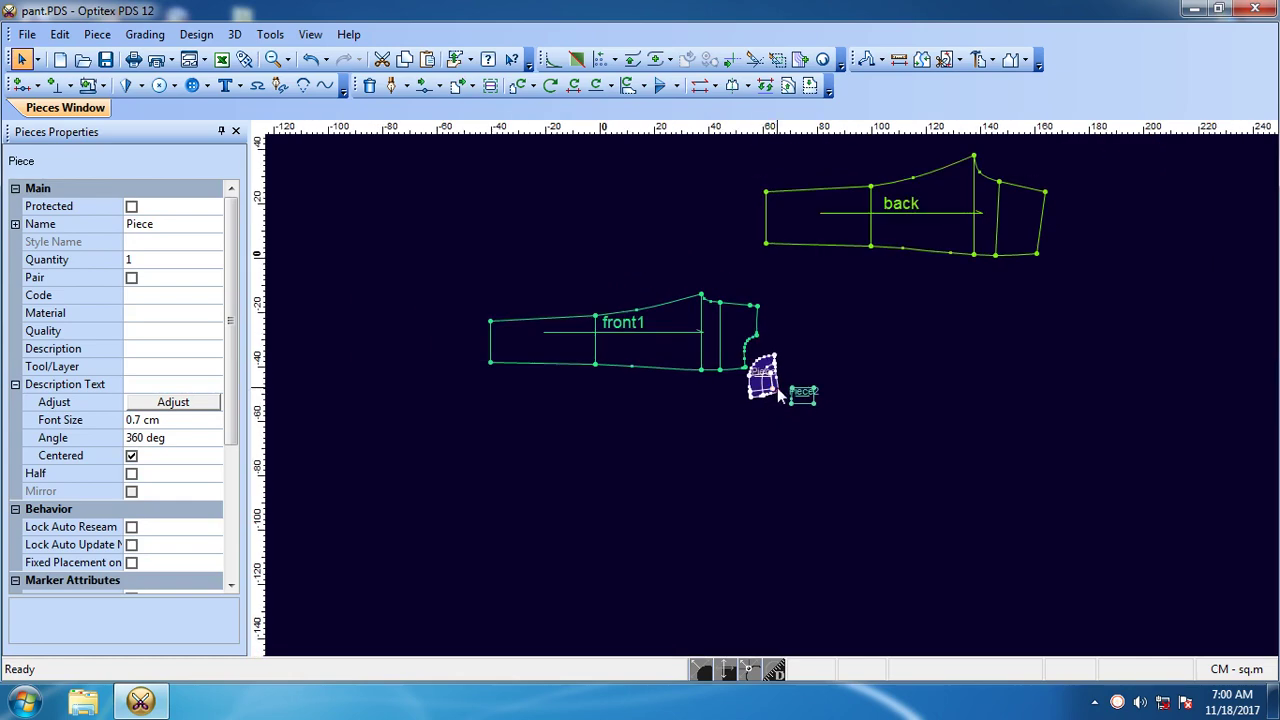
{"action": "scroll", "coordinate": [740, 386], "scroll_direction": "up", "scroll_amount": 2}
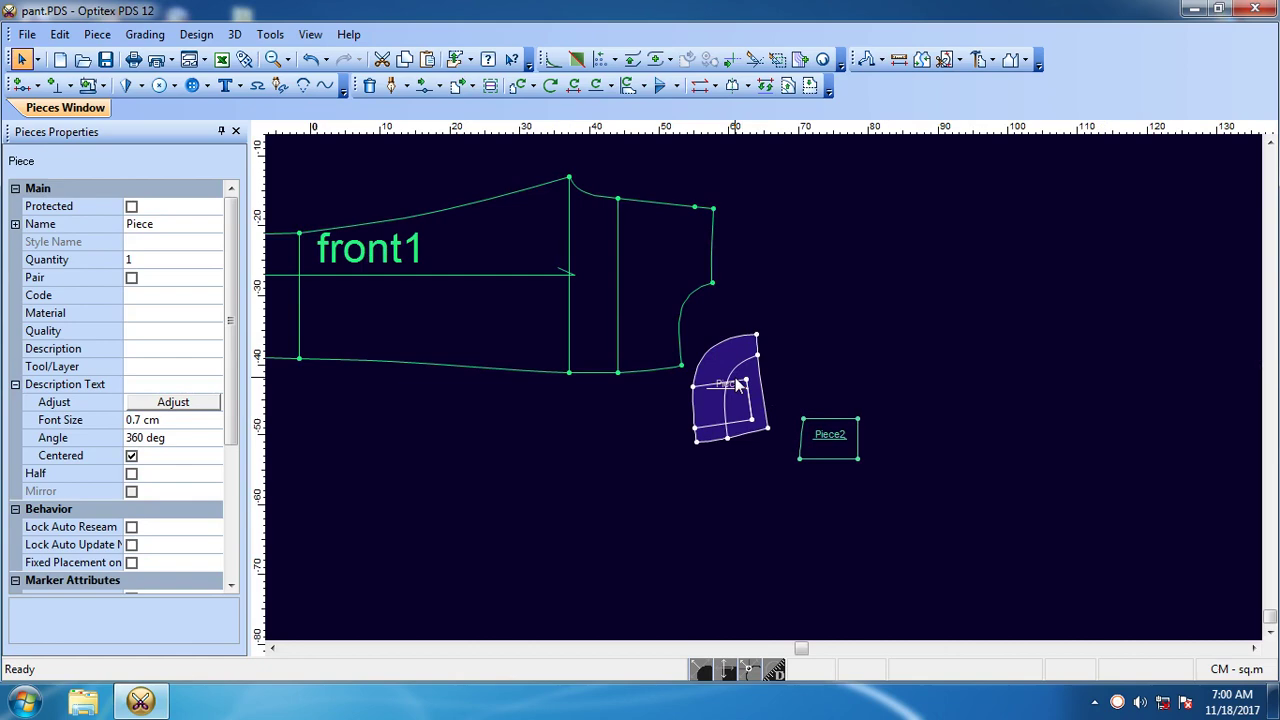
{"action": "left_click", "coordinate": [696, 216]}
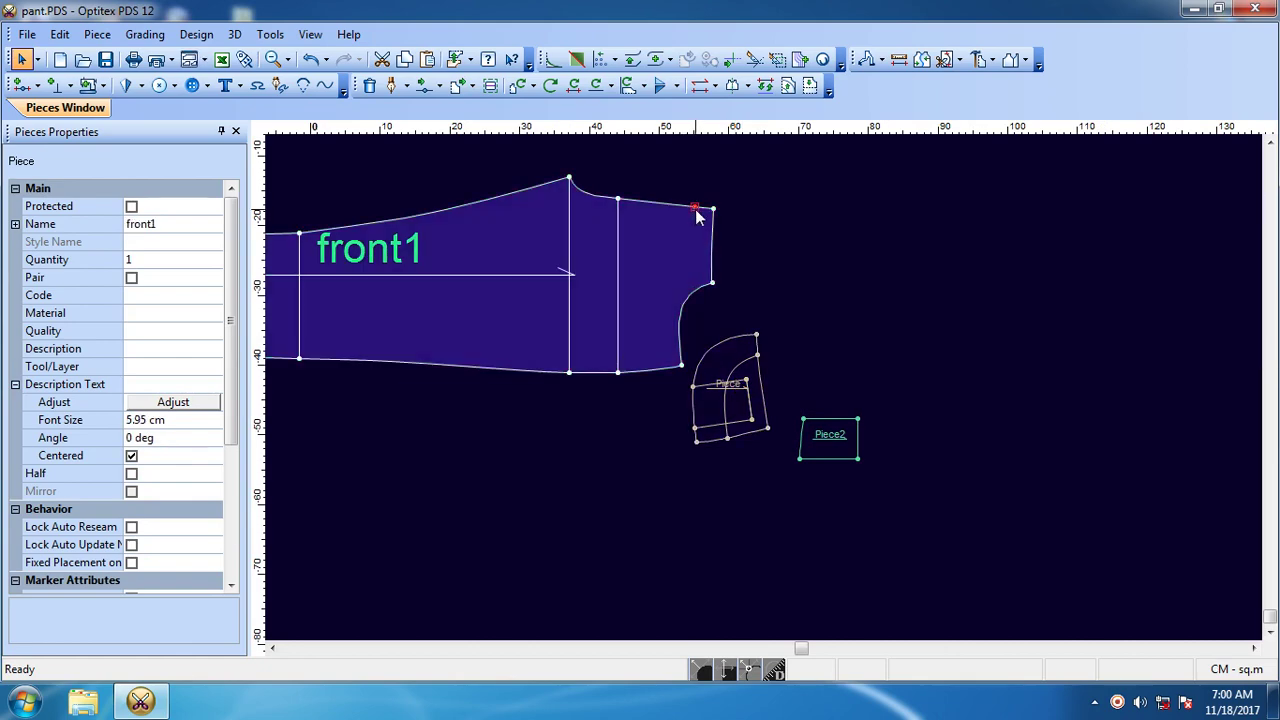
{"action": "left_click", "coordinate": [860, 462]}
{"action": "left_click", "coordinate": [712, 426]}
{"action": "scroll", "coordinate": [791, 418], "scroll_direction": "up", "scroll_amount": 2}
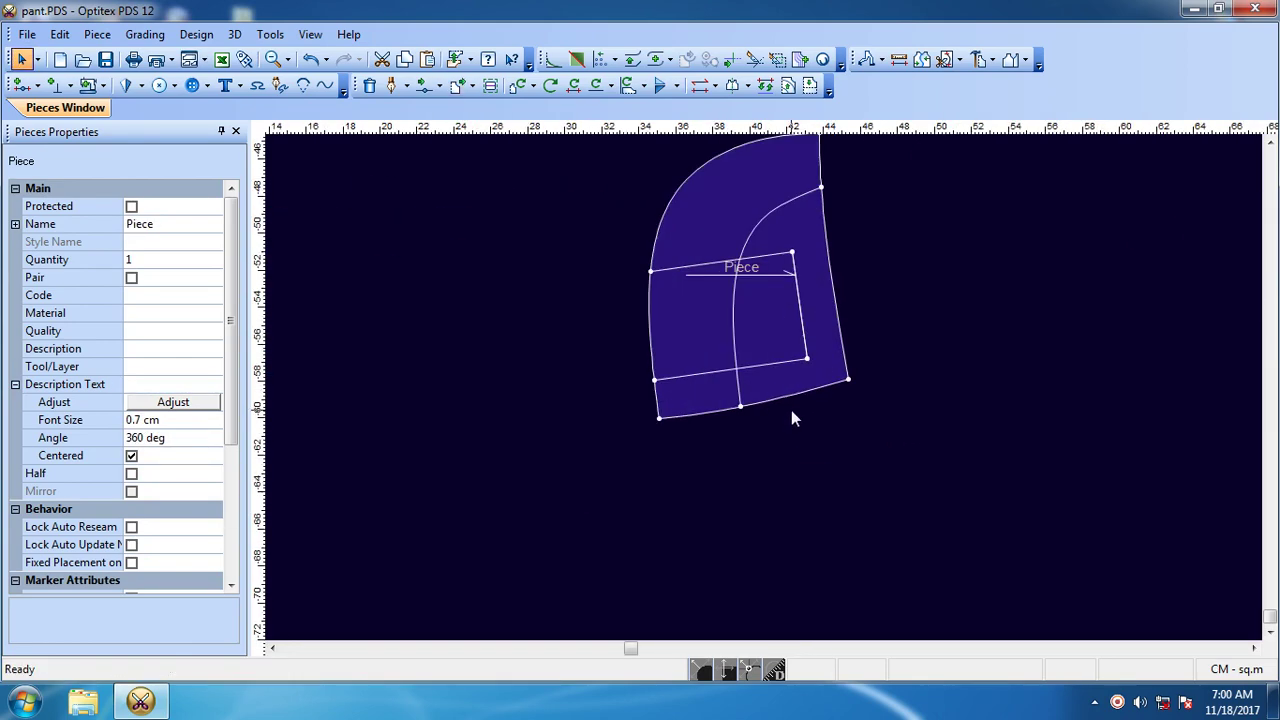
{"action": "scroll", "coordinate": [791, 418], "scroll_direction": "down", "scroll_amount": 2}
{"action": "scroll", "coordinate": [684, 400], "scroll_direction": "down", "scroll_amount": 1}
{"action": "left_click", "coordinate": [691, 303]}
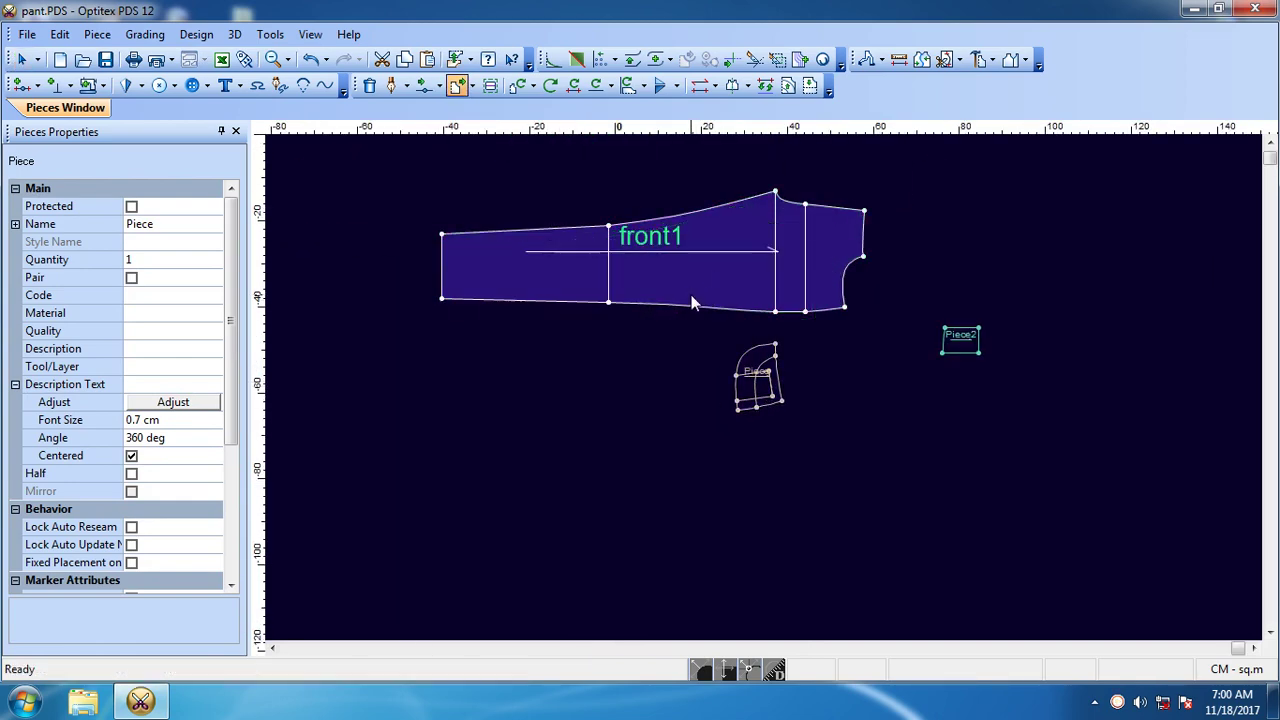
Step: In the Sizes Table, add two sizes before and two after the base size
{"action": "left_click", "coordinate": [141, 36]}
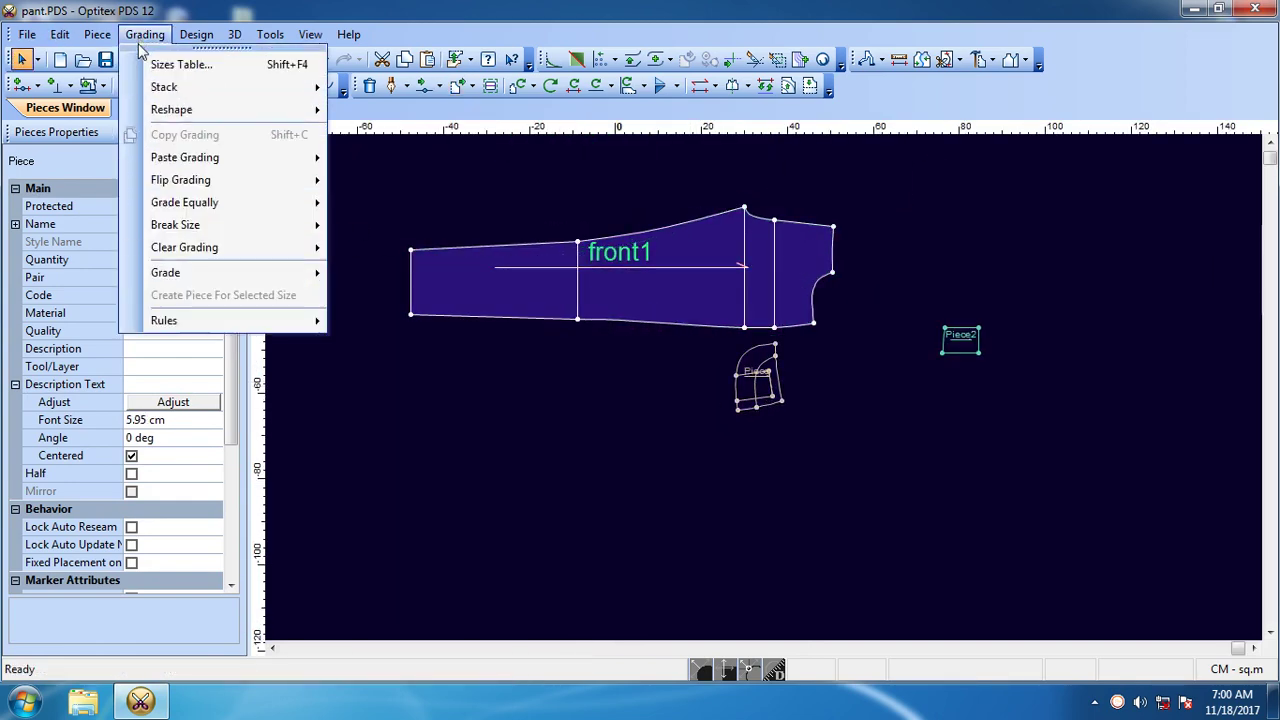
{"action": "left_click", "coordinate": [150, 66]}
{"action": "left_click", "coordinate": [428, 200]}
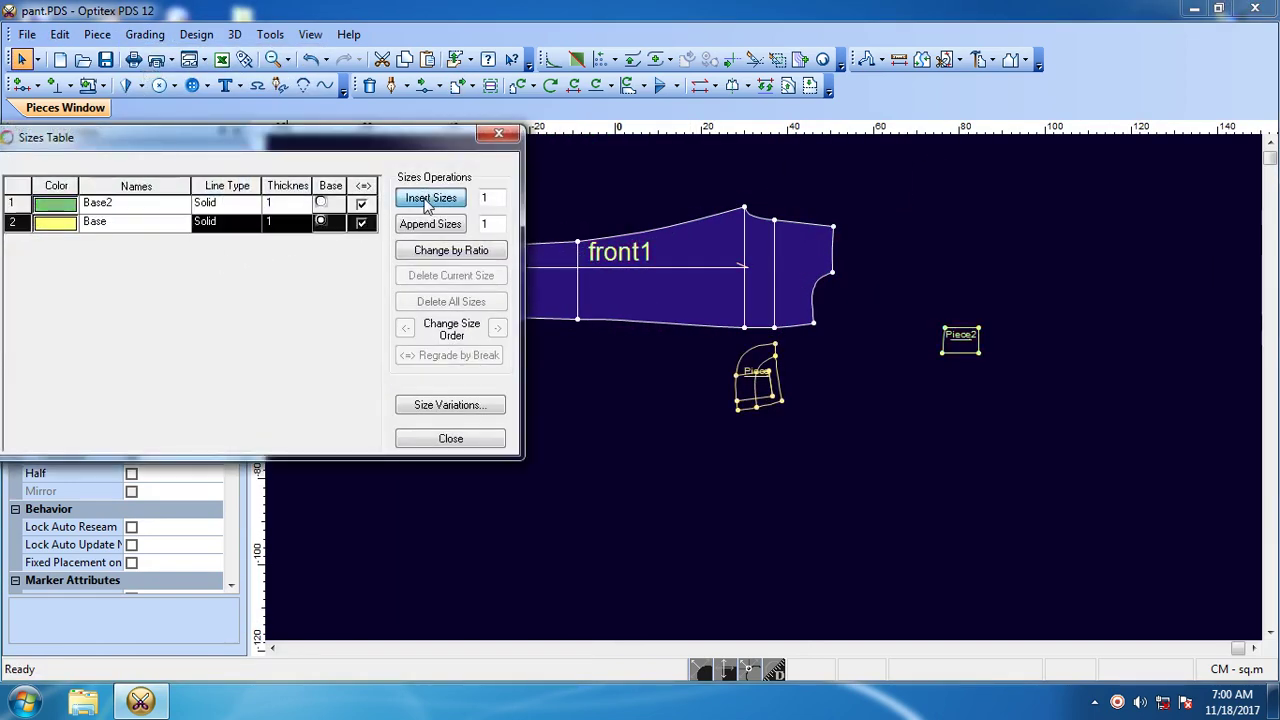
{"action": "left_click", "coordinate": [428, 200]}
{"action": "left_click", "coordinate": [430, 224]}
{"action": "left_click", "coordinate": [428, 226]}
{"action": "type", "text": "m"}
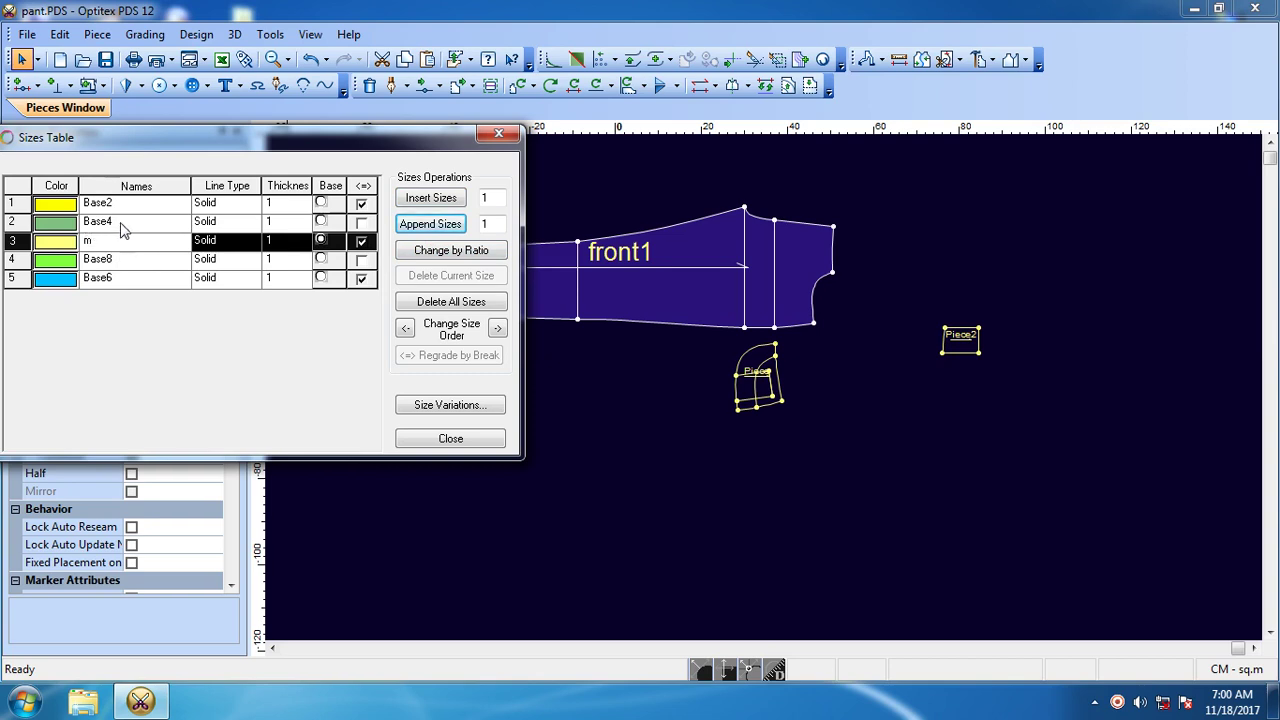
Step: Name the sizes xs, s, m, l and xl, keeping m, and close the table
{"action": "left_click", "coordinate": [125, 226]}
{"action": "type", "text": "s"}
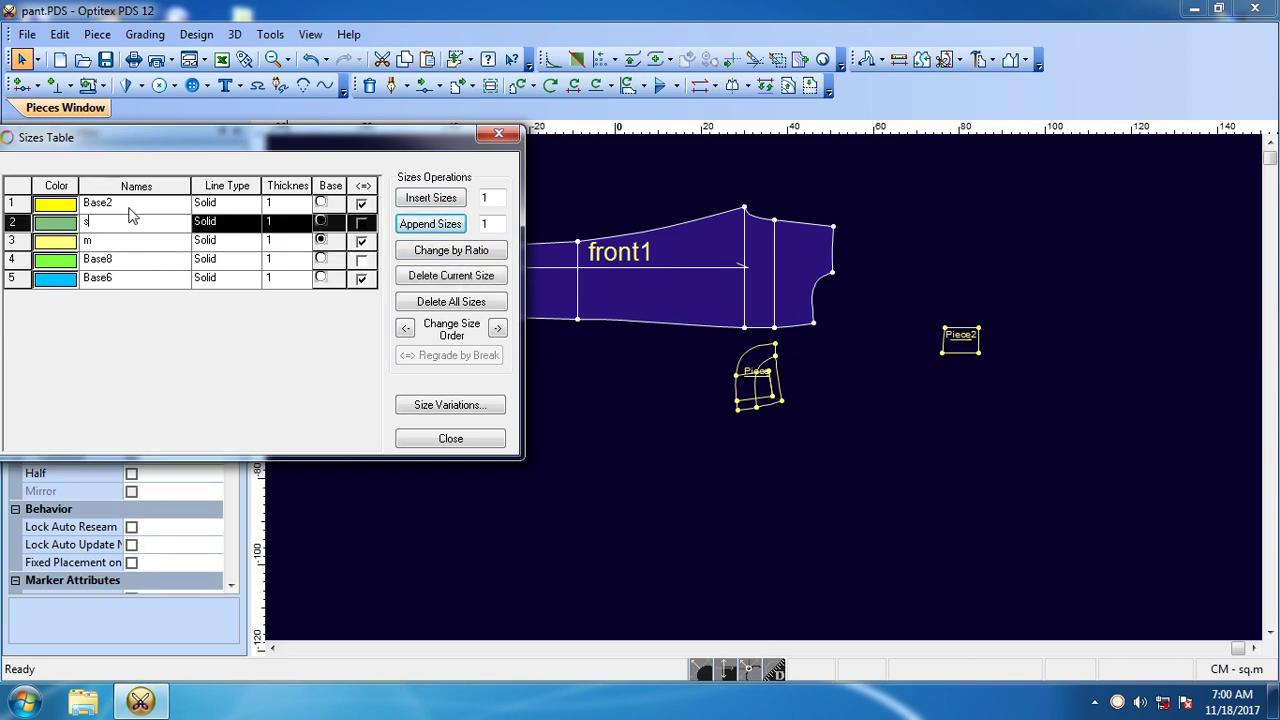
{"action": "left_click", "coordinate": [132, 207]}
{"action": "type", "text": "xs"}
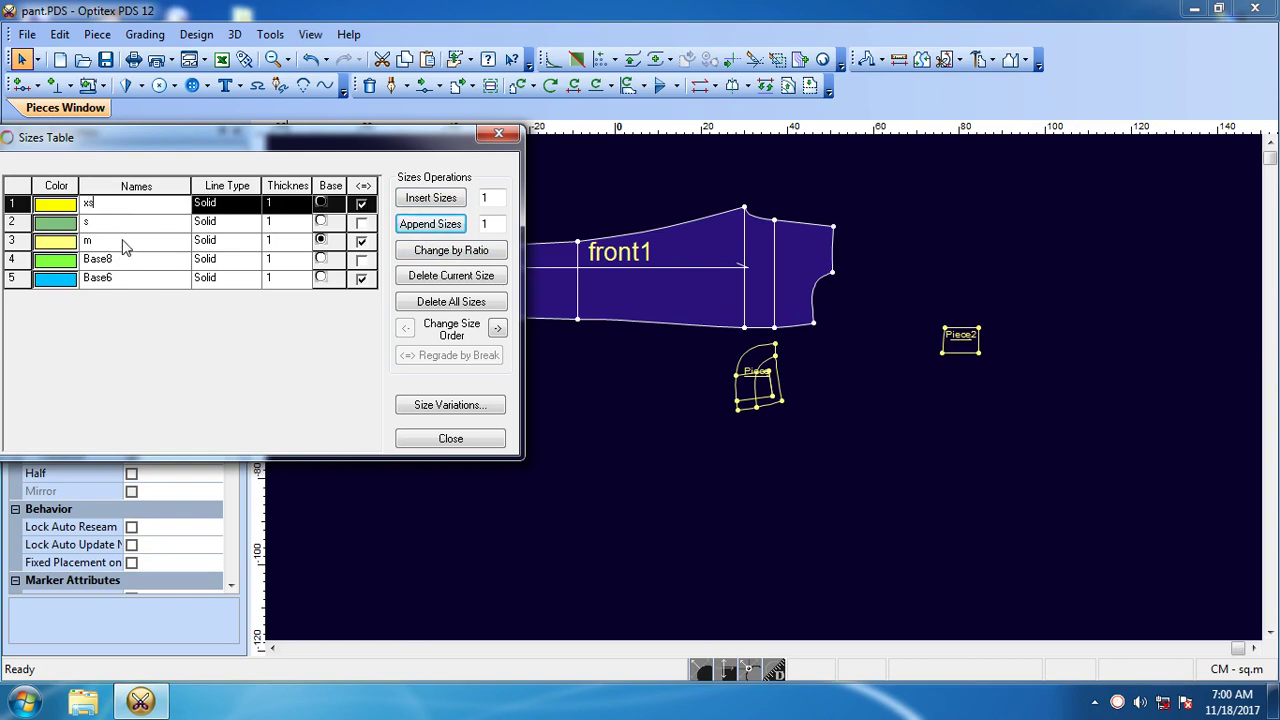
{"action": "left_click", "coordinate": [129, 260]}
{"action": "type", "text": "l"}
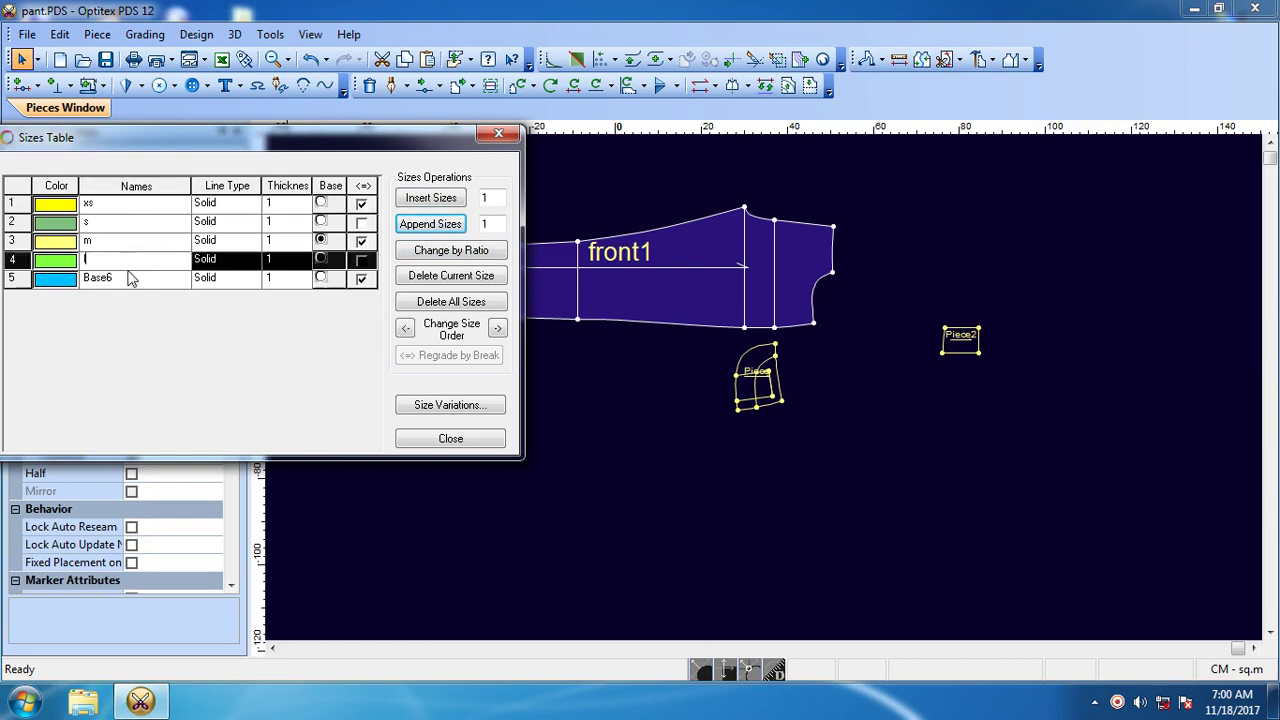
{"action": "left_click", "coordinate": [131, 277]}
{"action": "type", "text": "xl"}
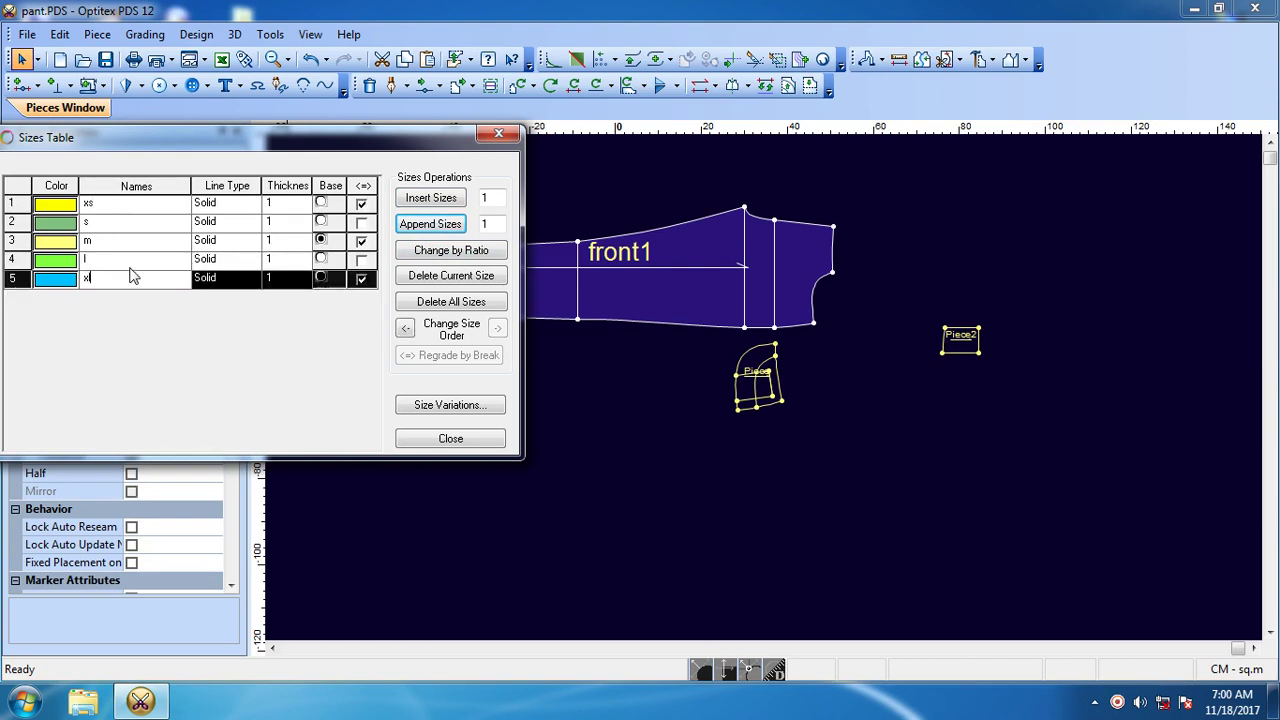
{"action": "left_click", "coordinate": [452, 439]}
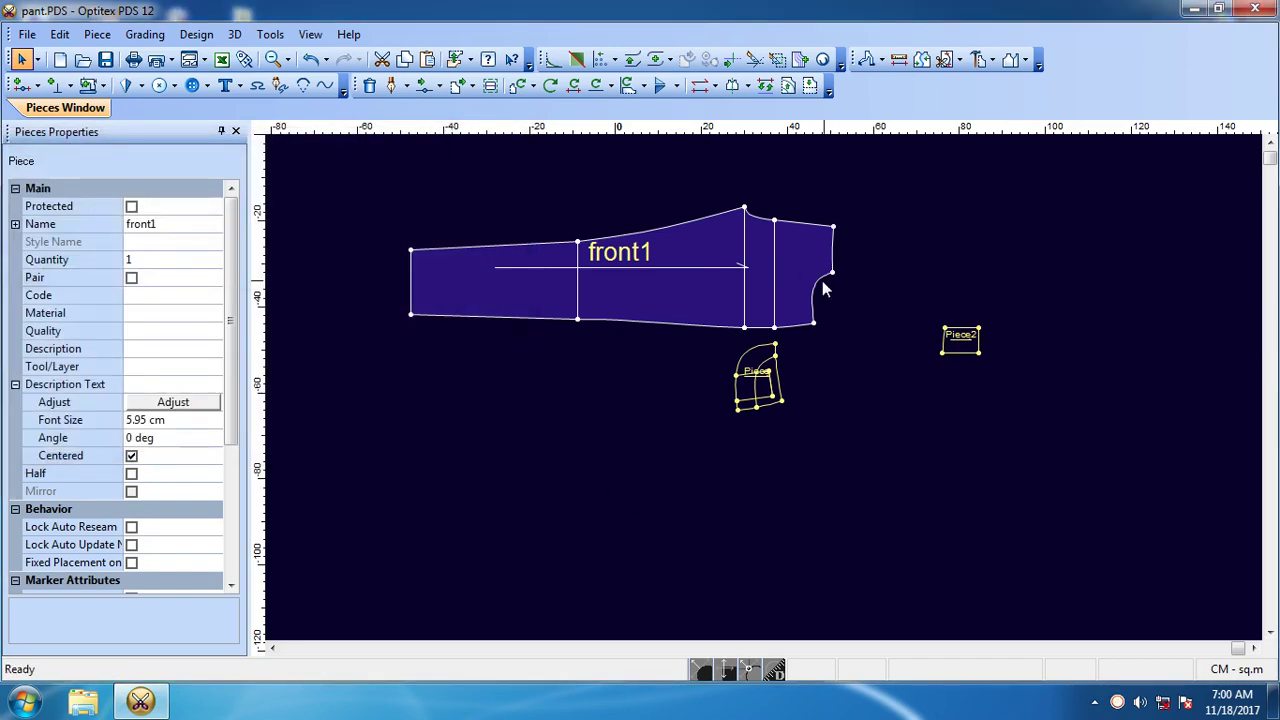
Step: Give front1's top-left corner a vertical grade of -0.5 per size step in the Grading Table
{"action": "left_click", "coordinate": [412, 250]}
{"action": "key", "text": "ctrl+g"}
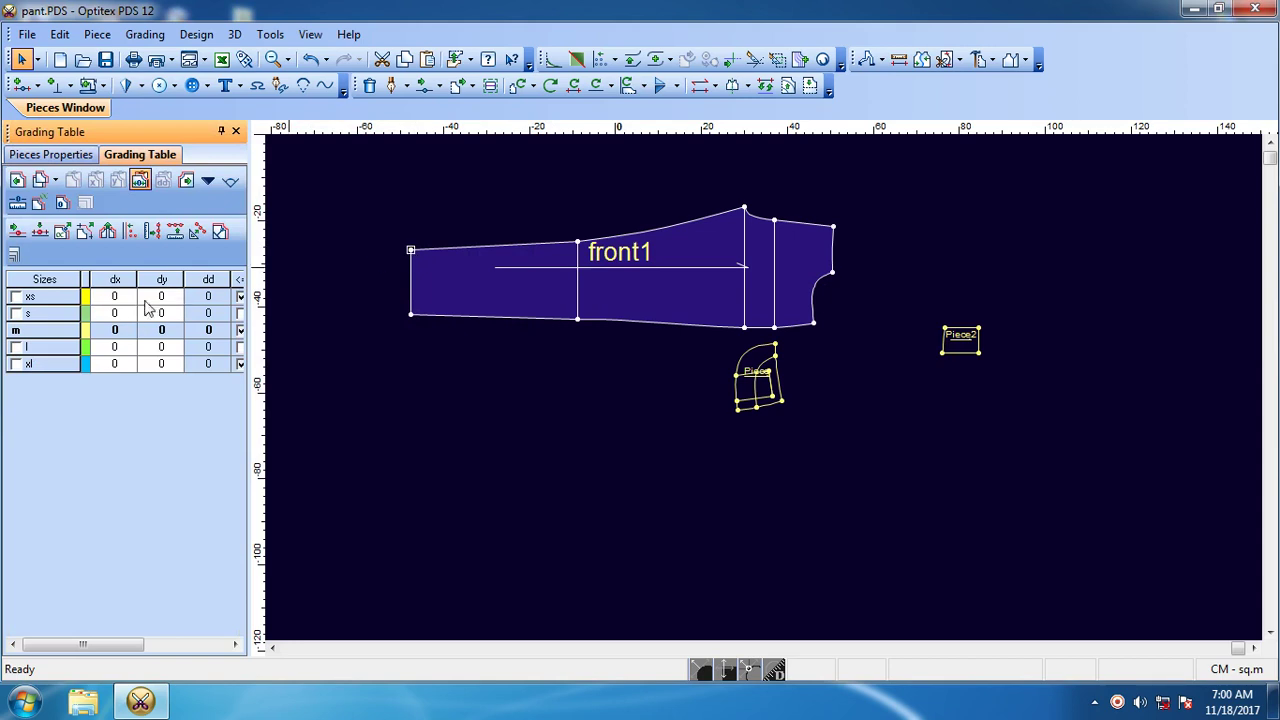
{"action": "left_click_drag", "start_coordinate": [160, 297], "coordinate": [172, 368]}
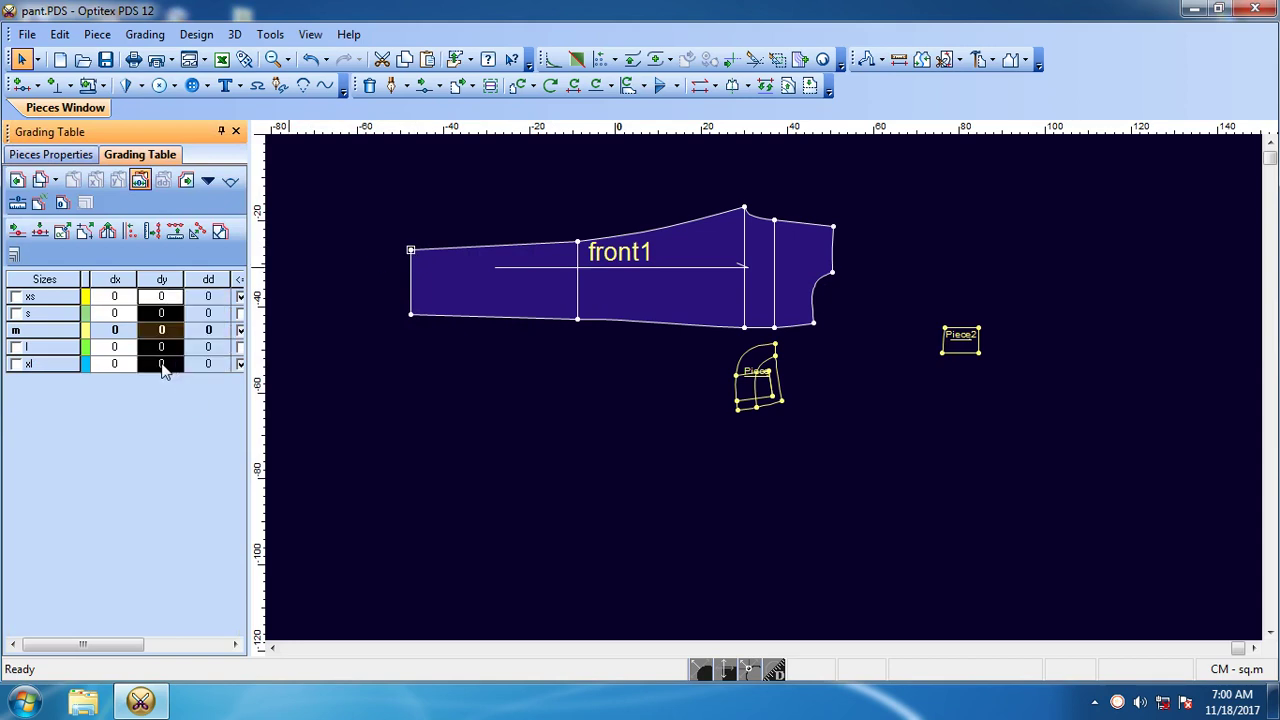
{"action": "type", "text": "-0"}
{"action": "type", "text": ".5"}
{"action": "key", "text": "Return"}
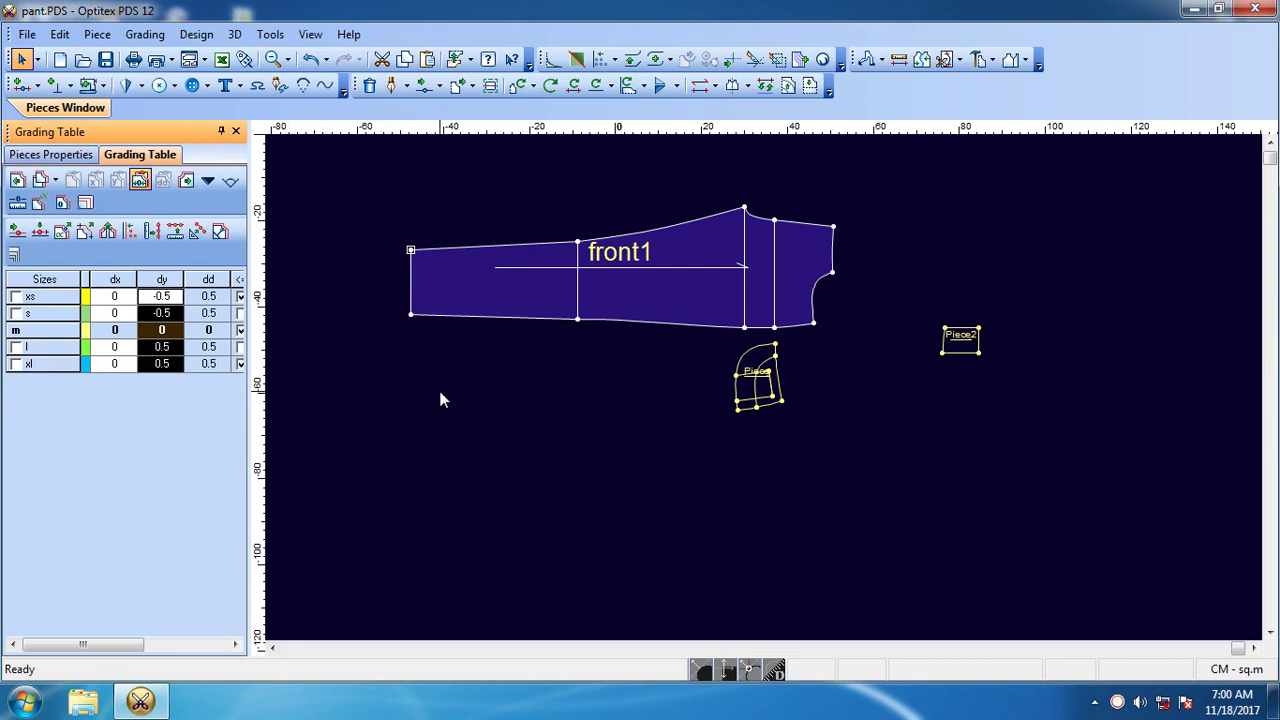
{"action": "left_click", "coordinate": [461, 451]}
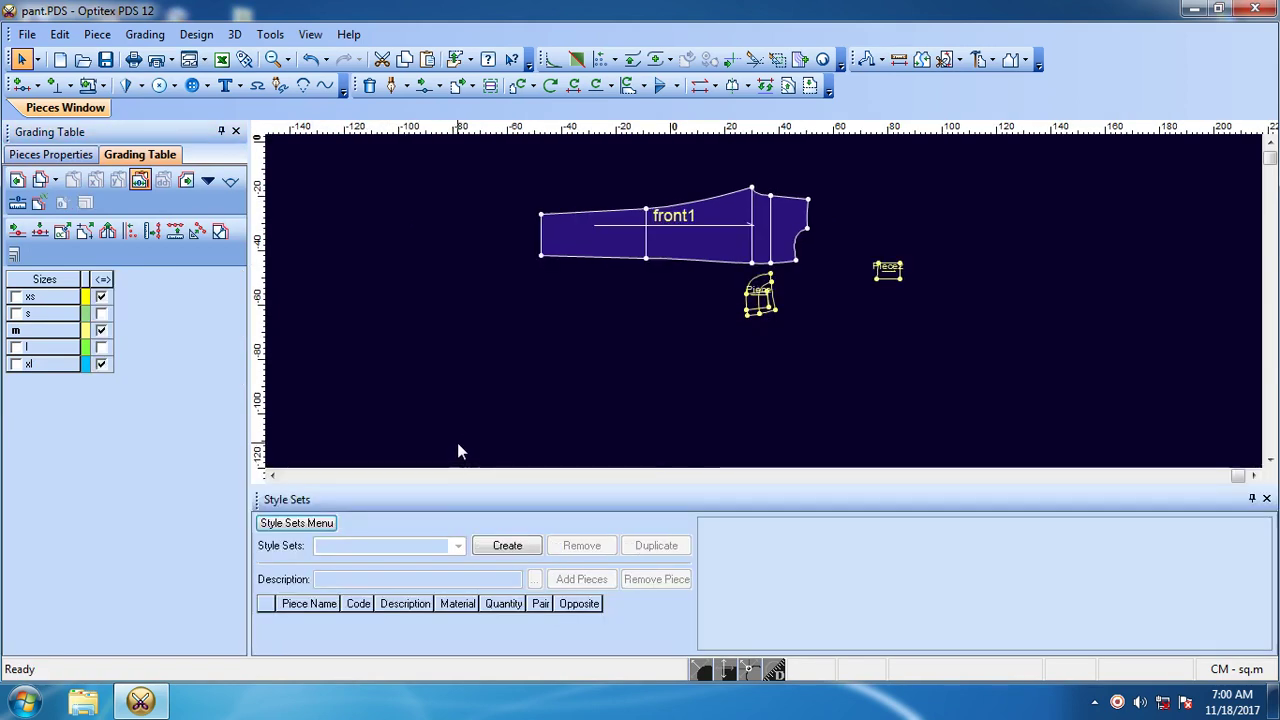
Step: Close the style sets panel and check the grading at front1's top-left and bottom-left corners
{"action": "left_click", "coordinate": [1266, 498]}
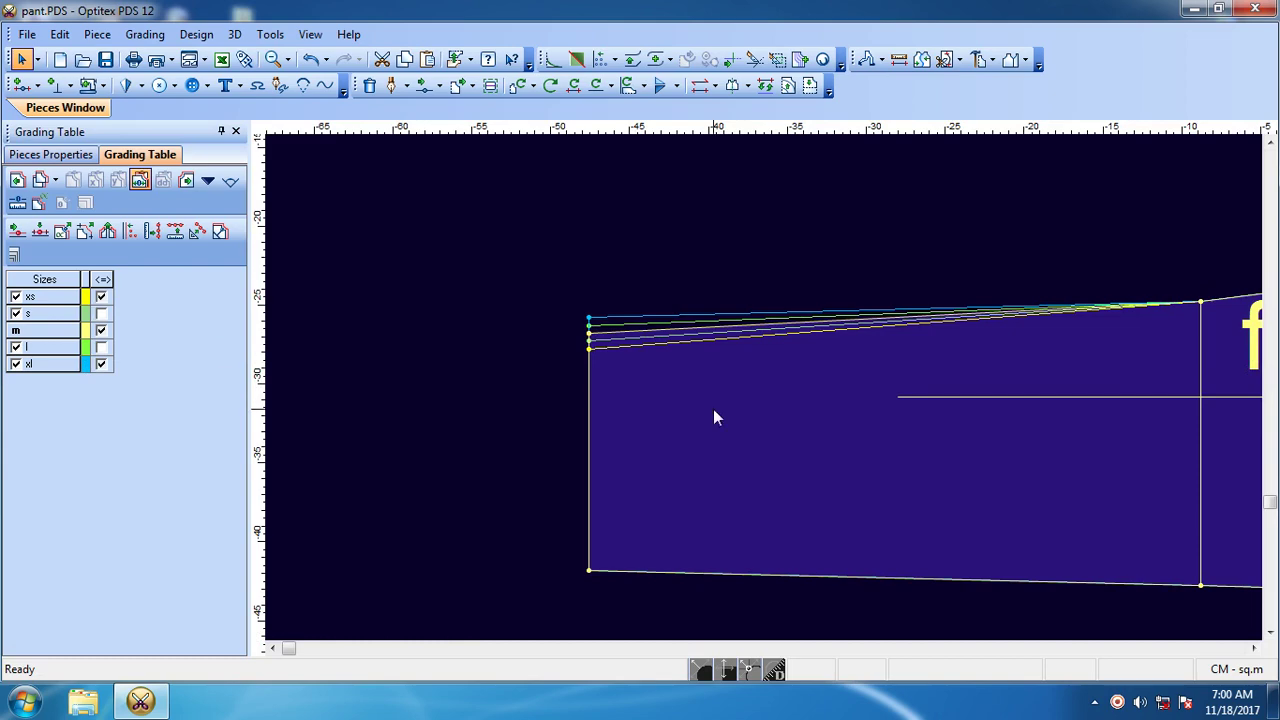
{"action": "scroll", "coordinate": [713, 409], "scroll_direction": "down", "scroll_amount": 2}
{"action": "scroll", "coordinate": [764, 385], "scroll_direction": "down", "scroll_amount": 3}
{"action": "scroll", "coordinate": [437, 424], "scroll_direction": "up", "scroll_amount": 1}
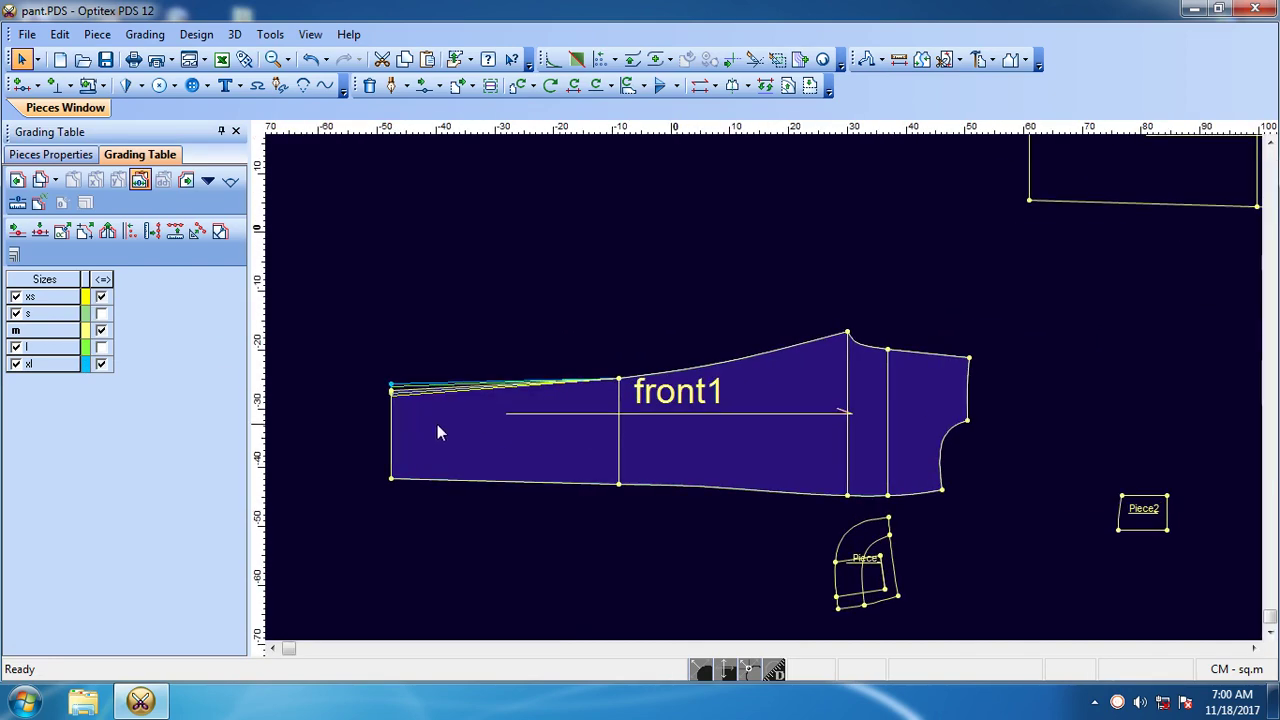
{"action": "left_click", "coordinate": [391, 394]}
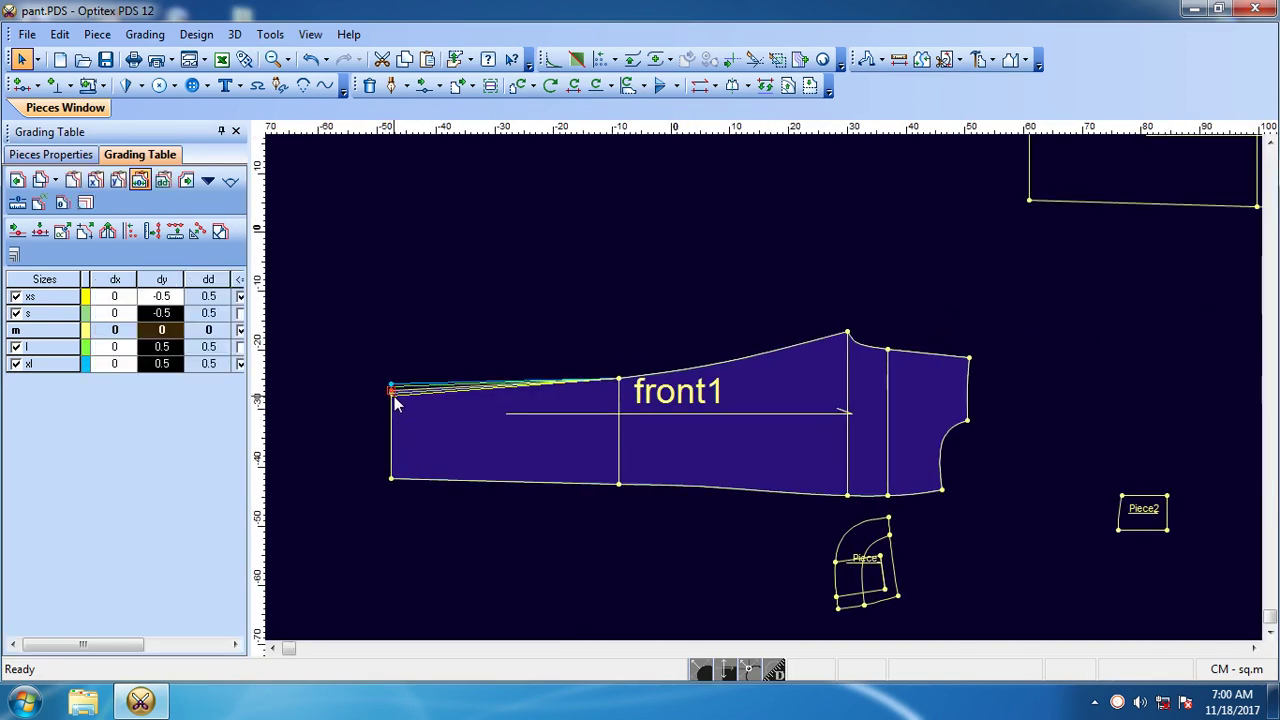
{"action": "left_click", "coordinate": [391, 479]}
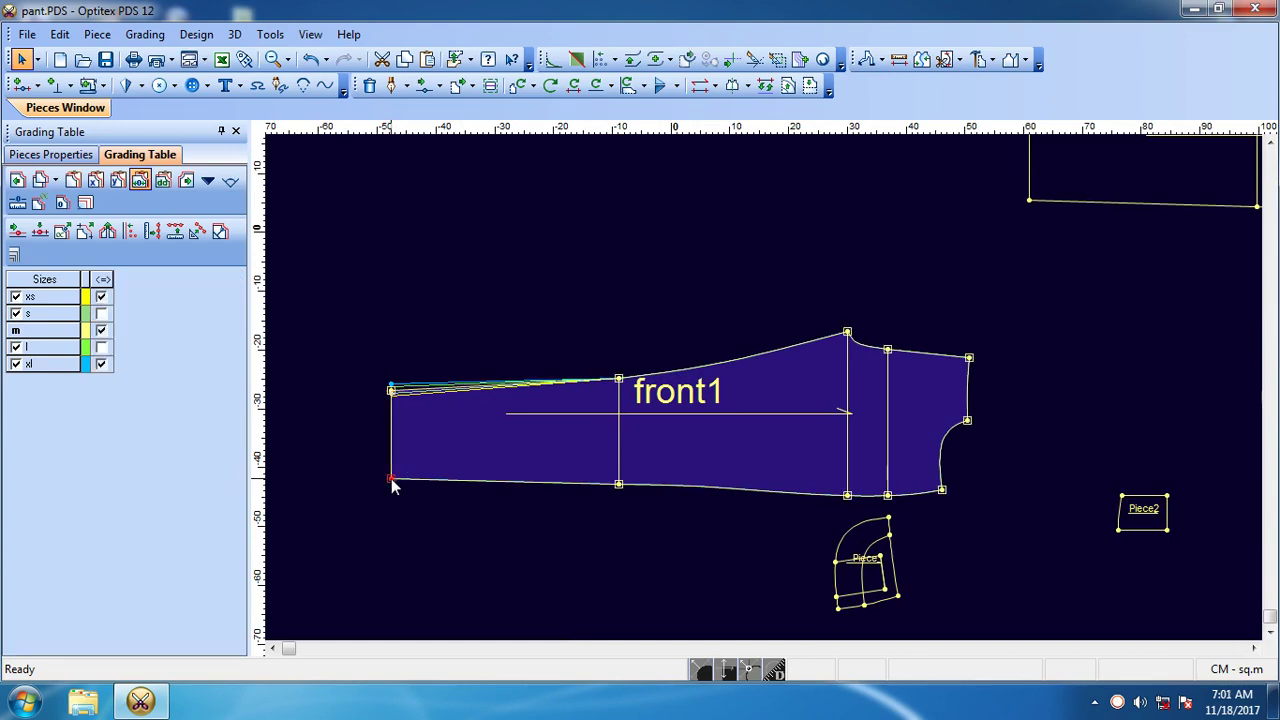
{"action": "scroll", "coordinate": [770, 402], "scroll_direction": "down", "scroll_amount": 2}
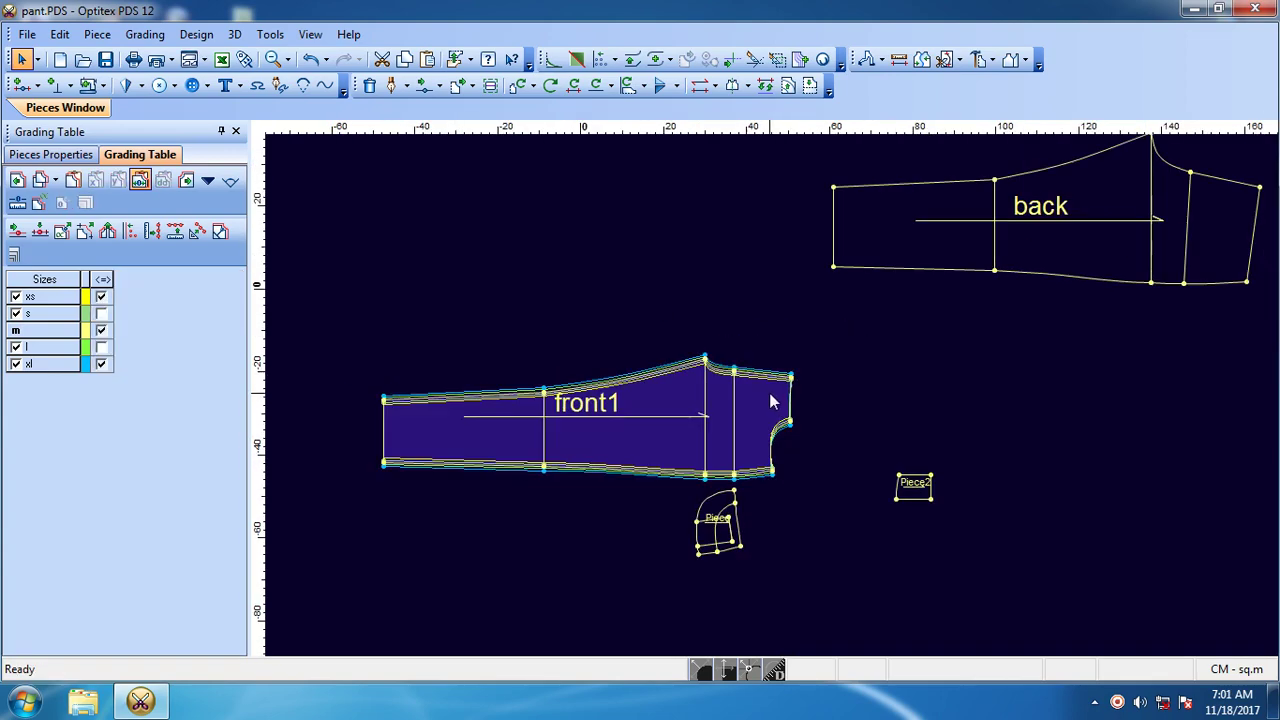
{"action": "scroll", "coordinate": [770, 402], "scroll_direction": "up", "scroll_amount": 1}
{"action": "scroll", "coordinate": [866, 403], "scroll_direction": "down", "scroll_amount": 1}
{"action": "scroll", "coordinate": [562, 366], "scroll_direction": "up", "scroll_amount": 1}
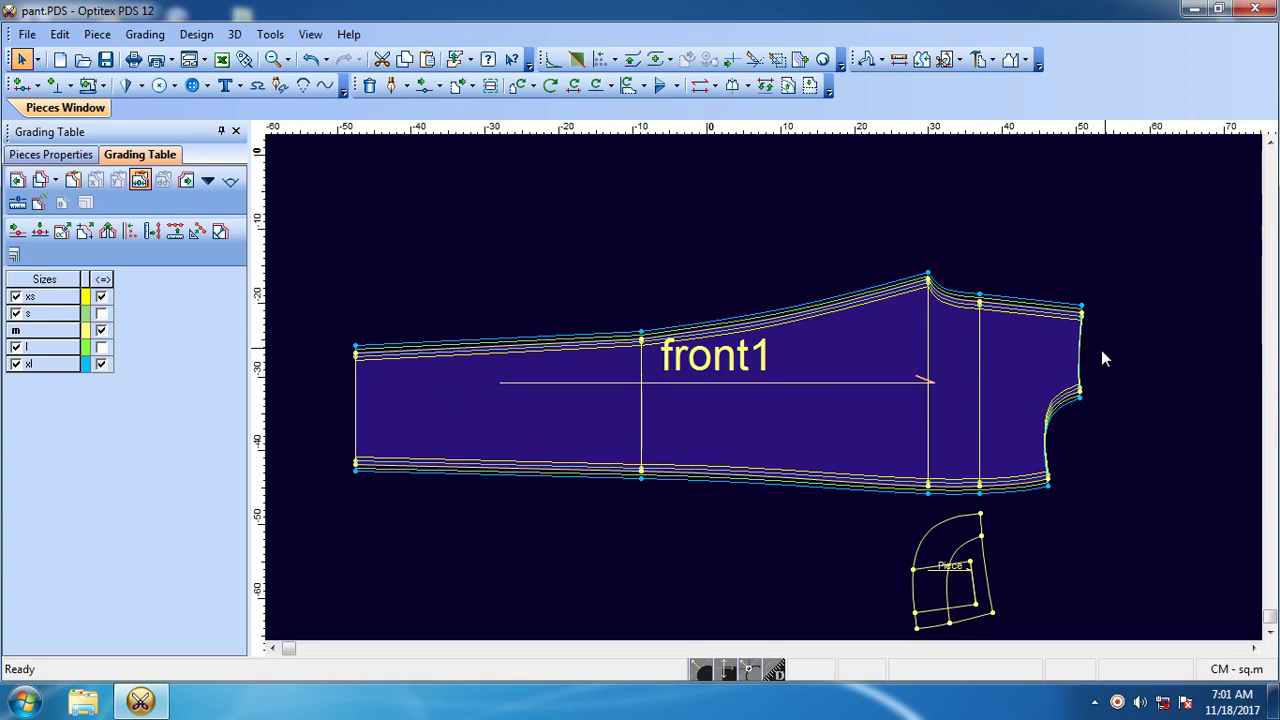
{"action": "scroll", "coordinate": [1103, 357], "scroll_direction": "up", "scroll_amount": 1}
Step: Set front1's top-right corner to a horizontal grade of -0.6/0.6 across the sizes
{"action": "left_click", "coordinate": [840, 287]}
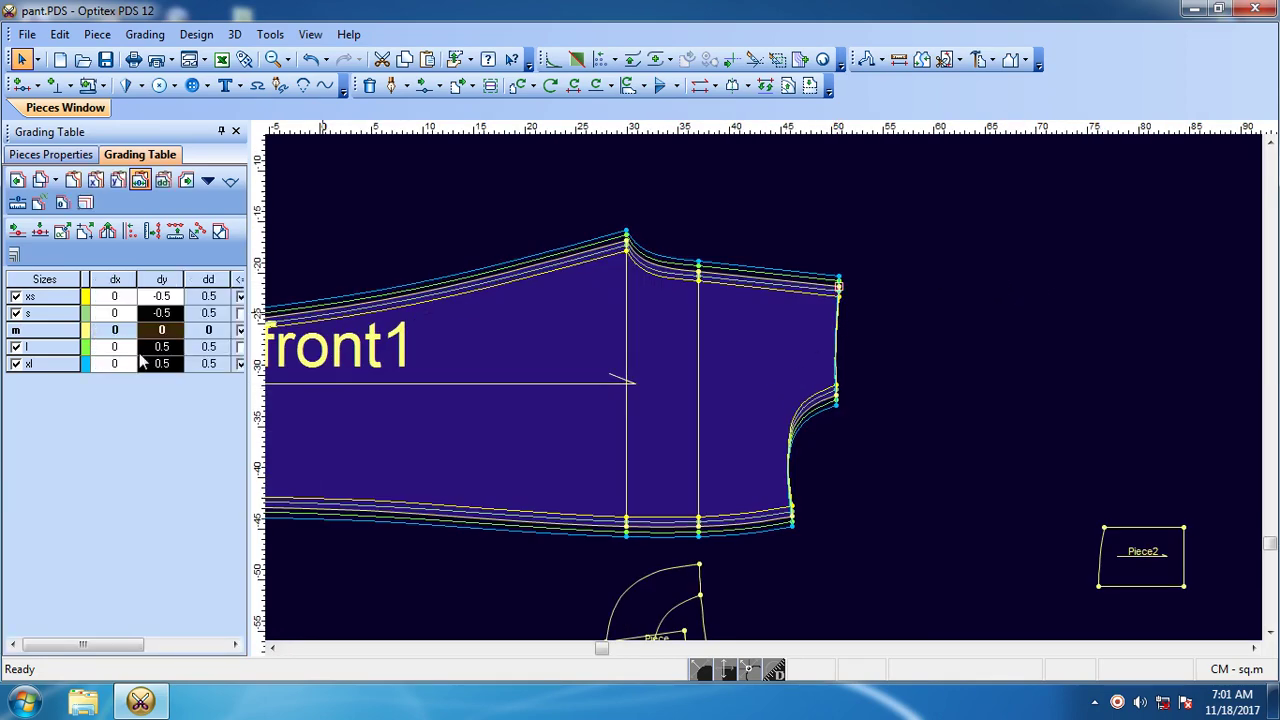
{"action": "left_click_drag", "start_coordinate": [117, 313], "coordinate": [135, 378]}
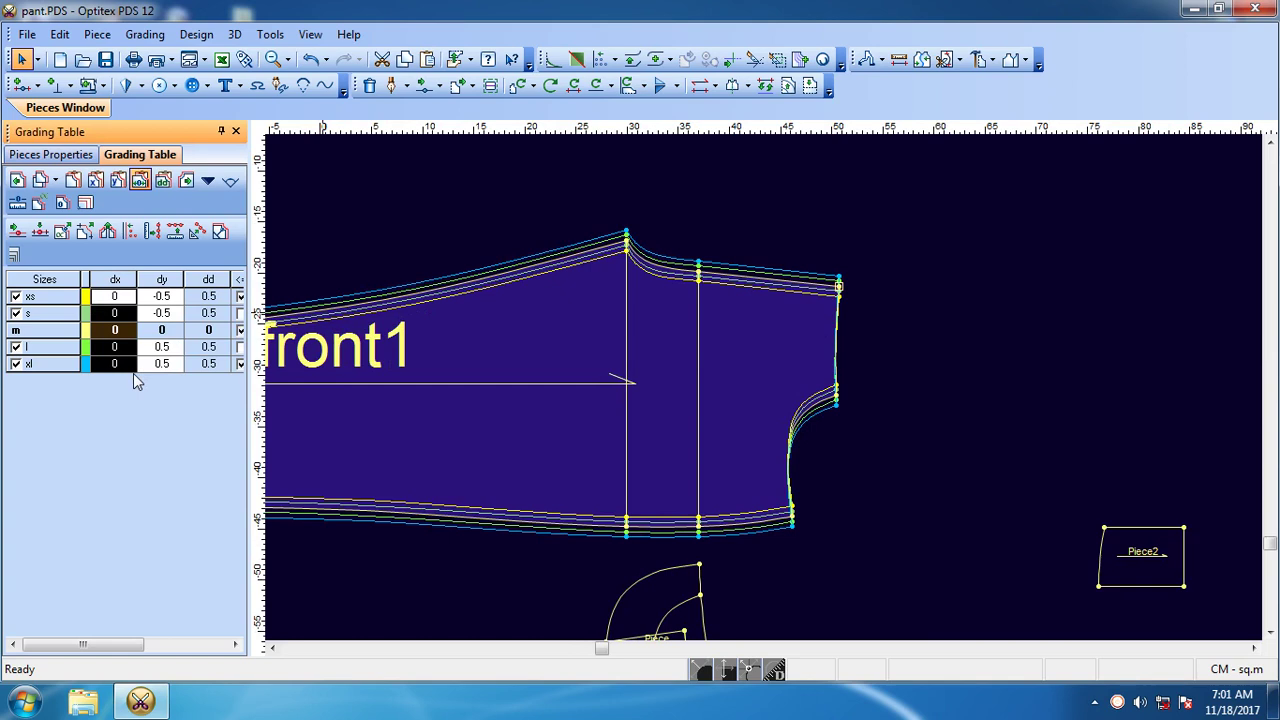
{"action": "type", "text": "1"}
{"action": "key", "text": "Return"}
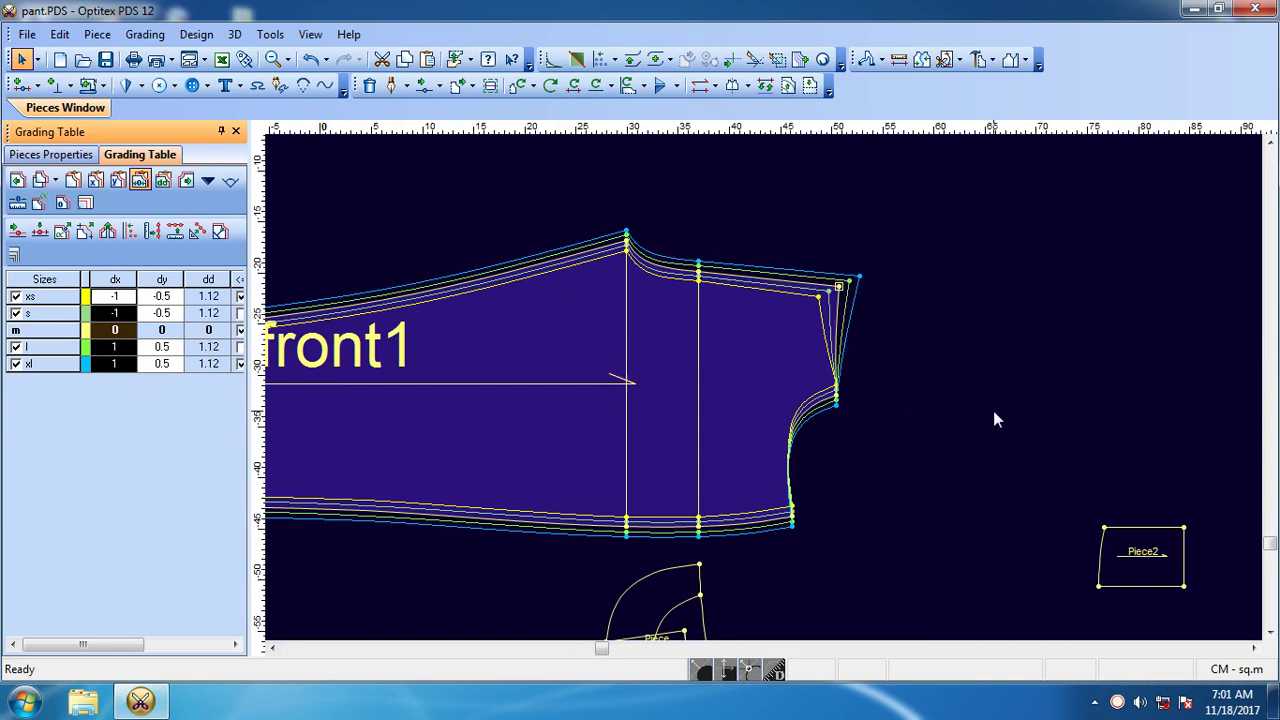
{"action": "left_click", "coordinate": [115, 300]}
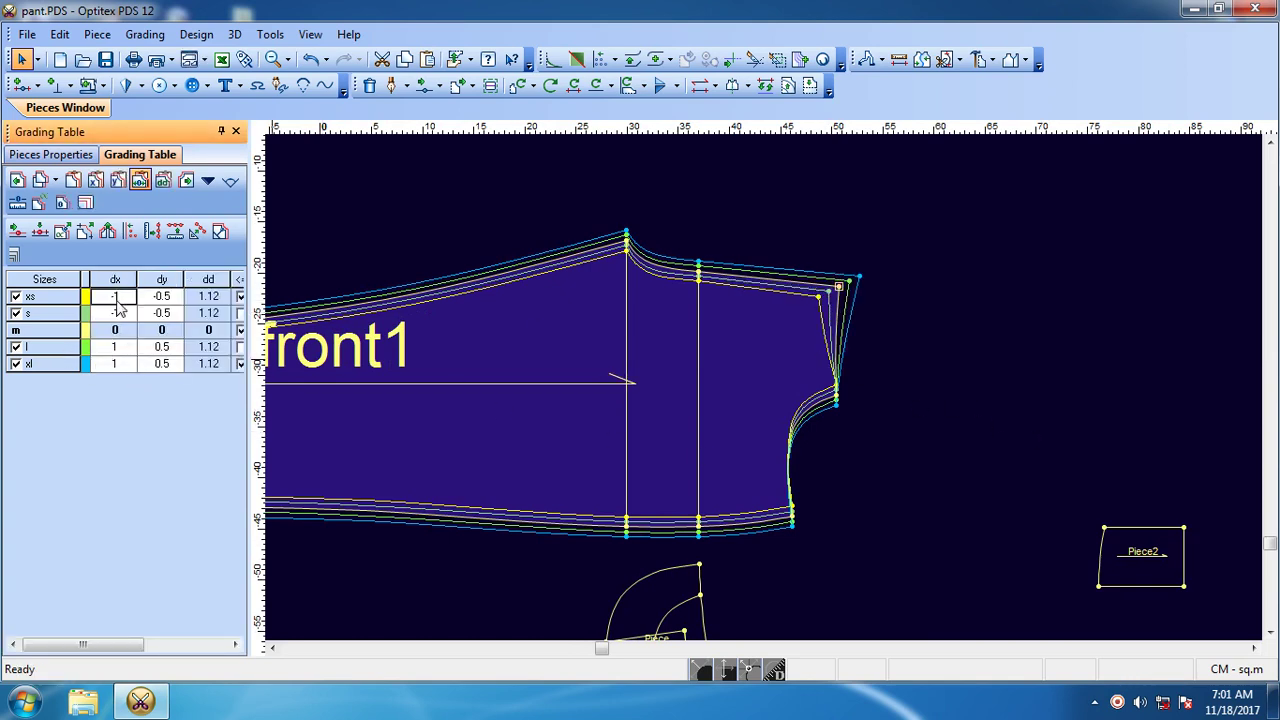
{"action": "left_click_drag", "start_coordinate": [118, 308], "coordinate": [116, 392]}
{"action": "type", "text": "-.6"}
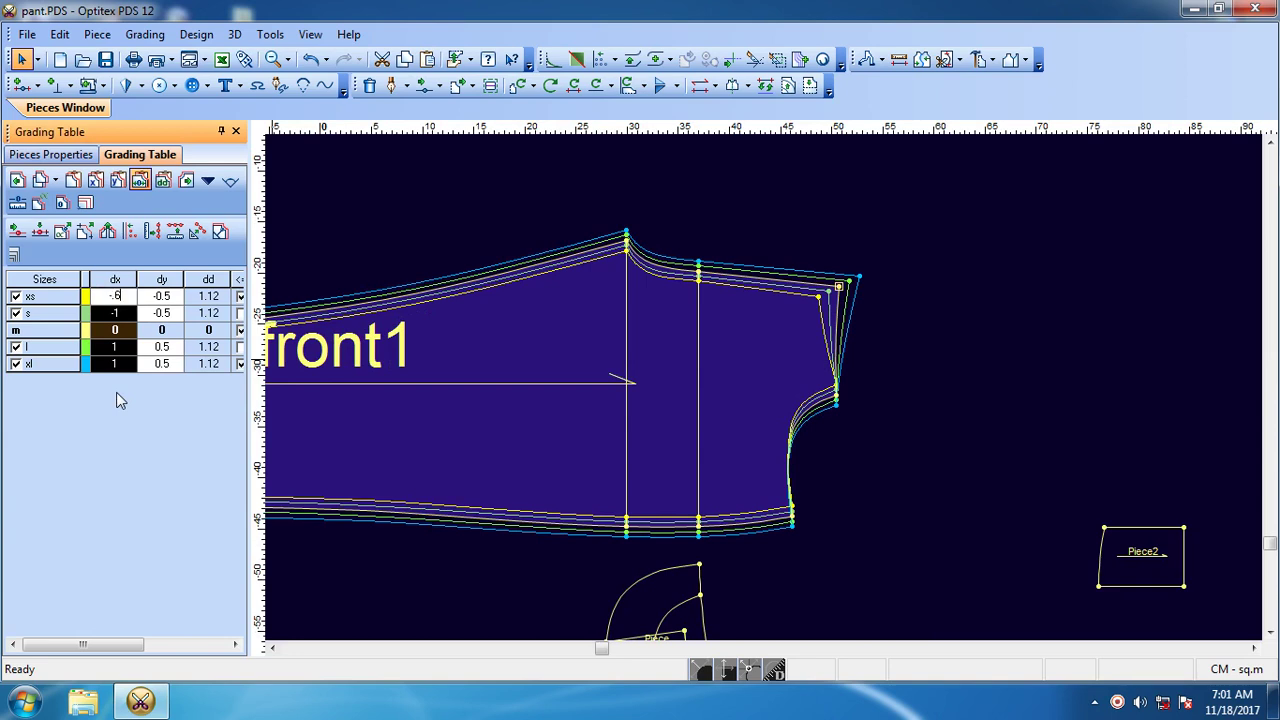
{"action": "key", "text": "Return"}
{"action": "left_click", "coordinate": [895, 482]}
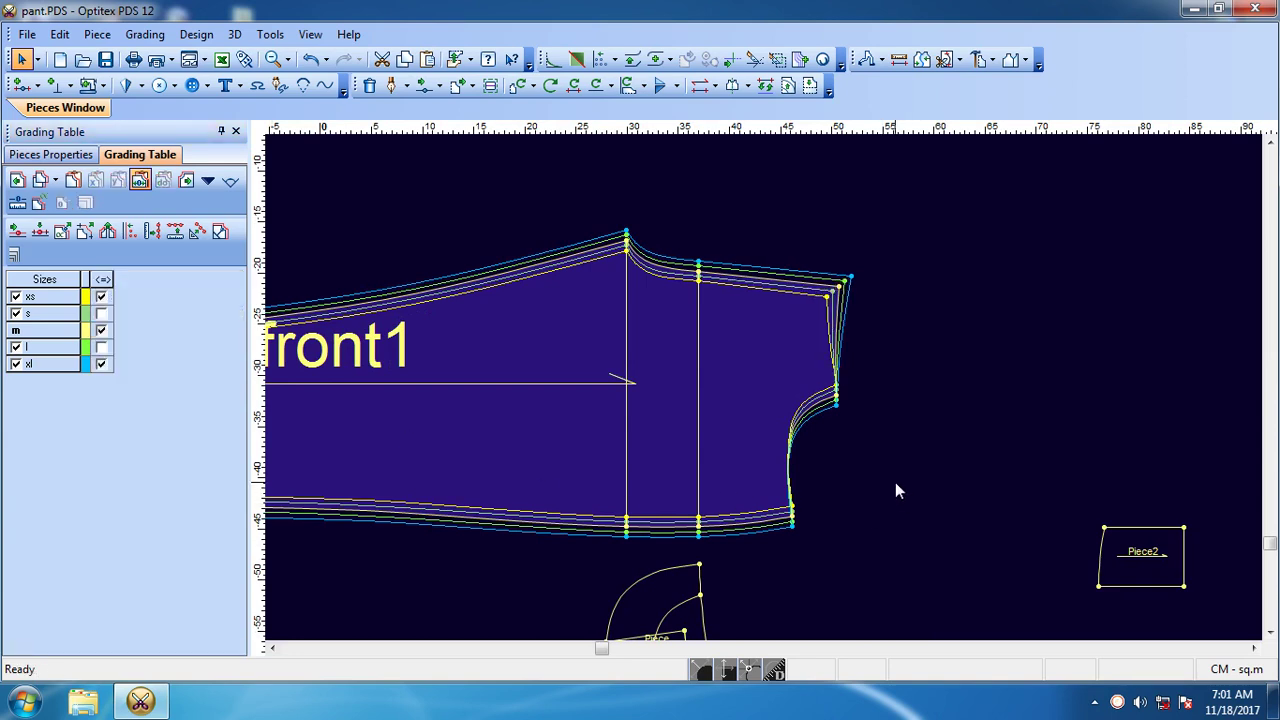
Step: Distribute the grading evenly along the curved right edge from the top corner to the curve end
{"action": "left_click", "coordinate": [841, 288]}
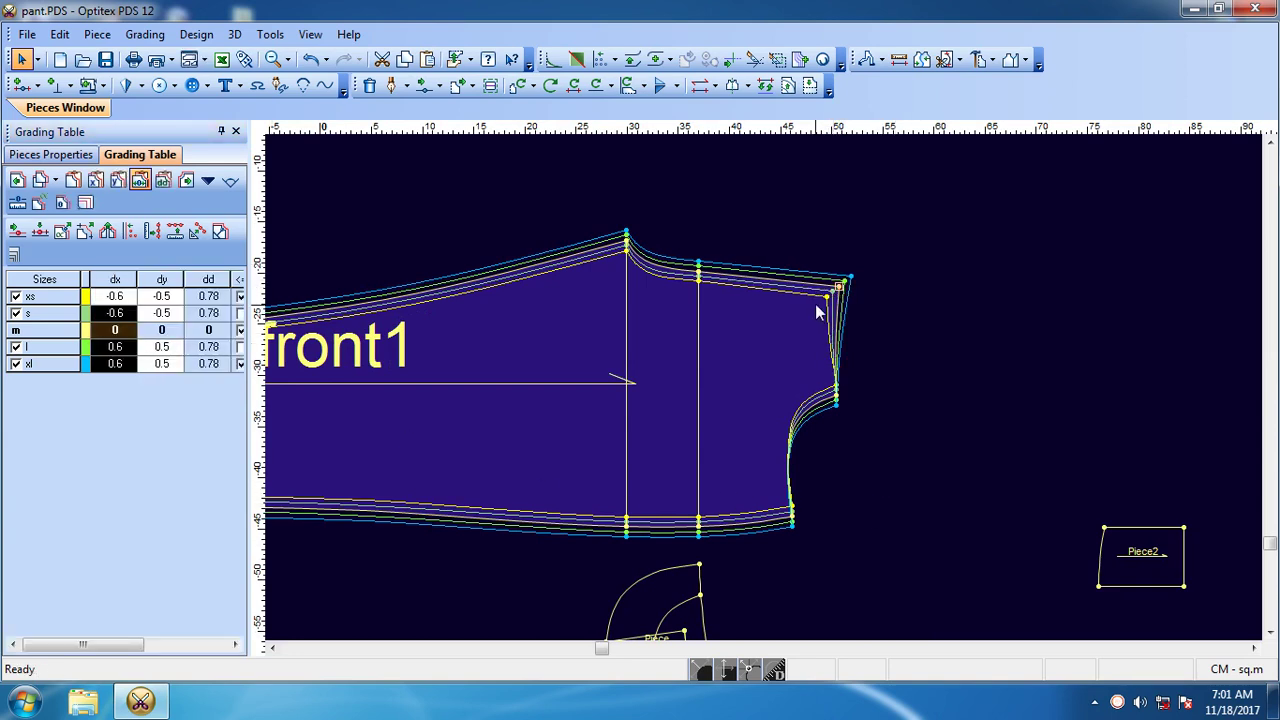
{"action": "left_click_drag", "start_coordinate": [838, 288], "coordinate": [797, 527]}
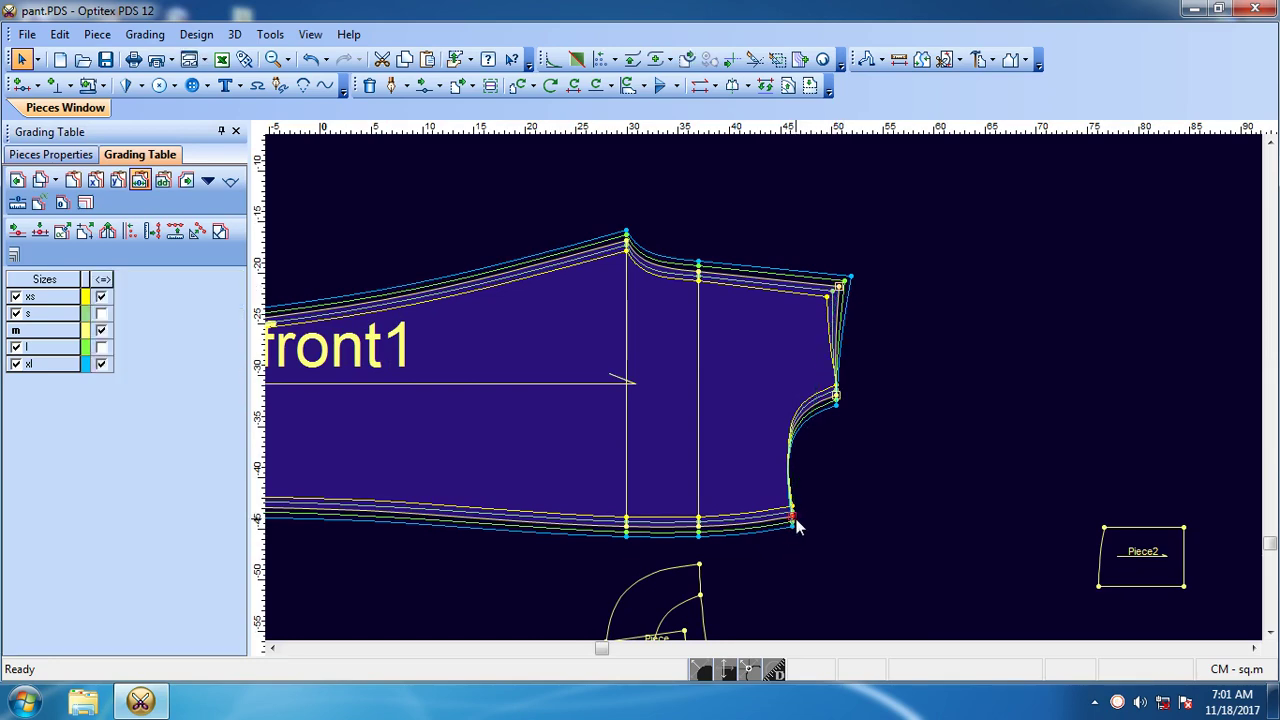
{"action": "left_click", "coordinate": [794, 518]}
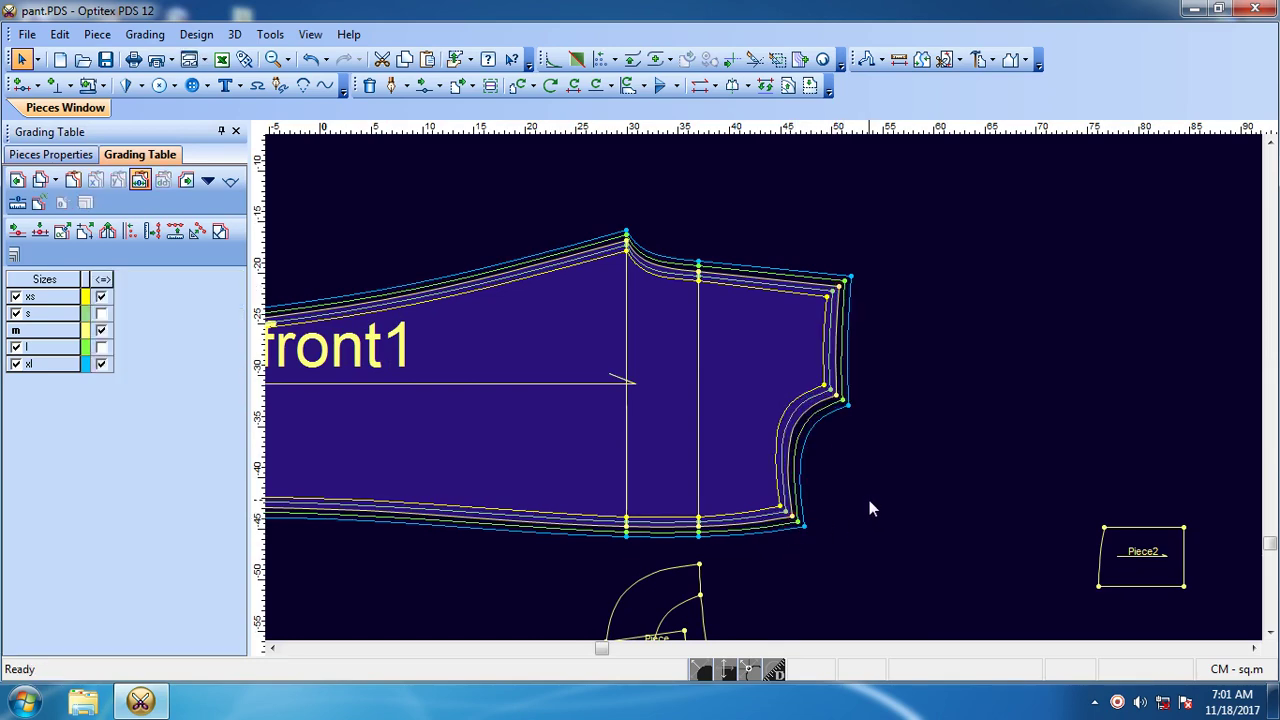
{"action": "scroll", "coordinate": [766, 384], "scroll_direction": "down", "scroll_amount": 1}
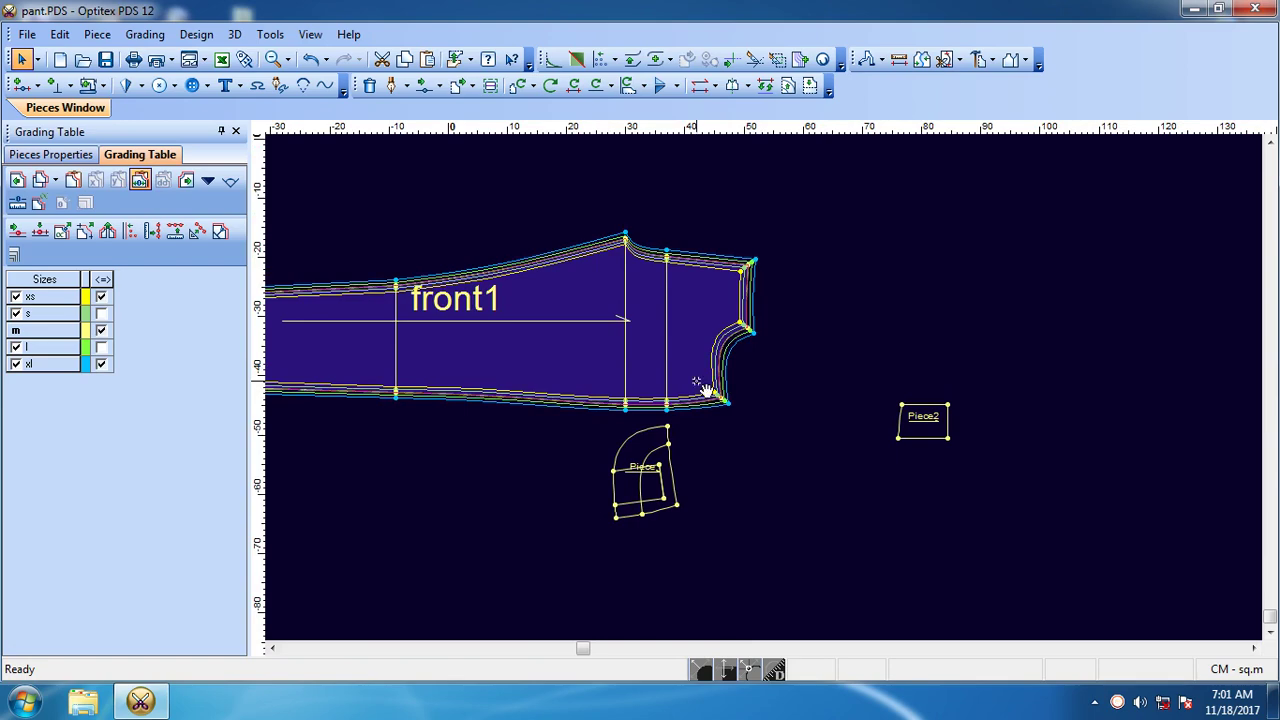
{"action": "scroll", "coordinate": [705, 390], "scroll_direction": "up", "scroll_amount": 1}
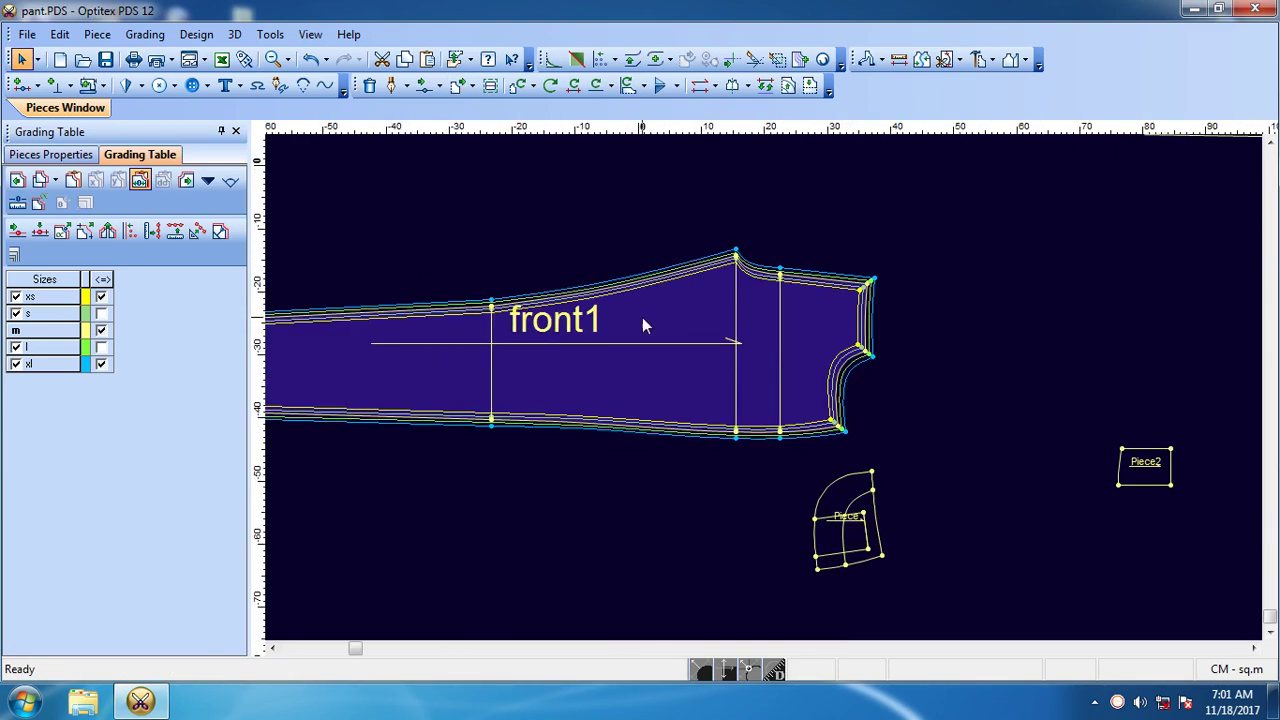
{"action": "scroll", "coordinate": [896, 395], "scroll_direction": "up", "scroll_amount": 1}
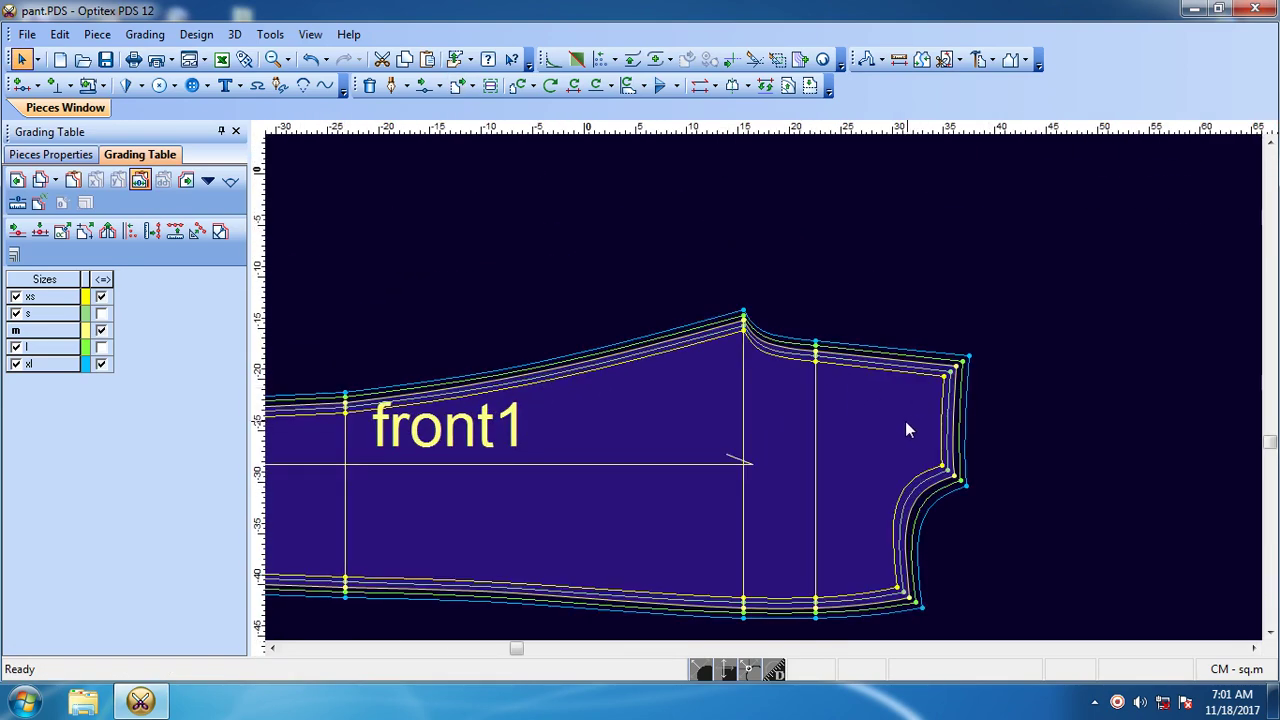
{"action": "scroll", "coordinate": [744, 348], "scroll_direction": "down", "scroll_amount": 1}
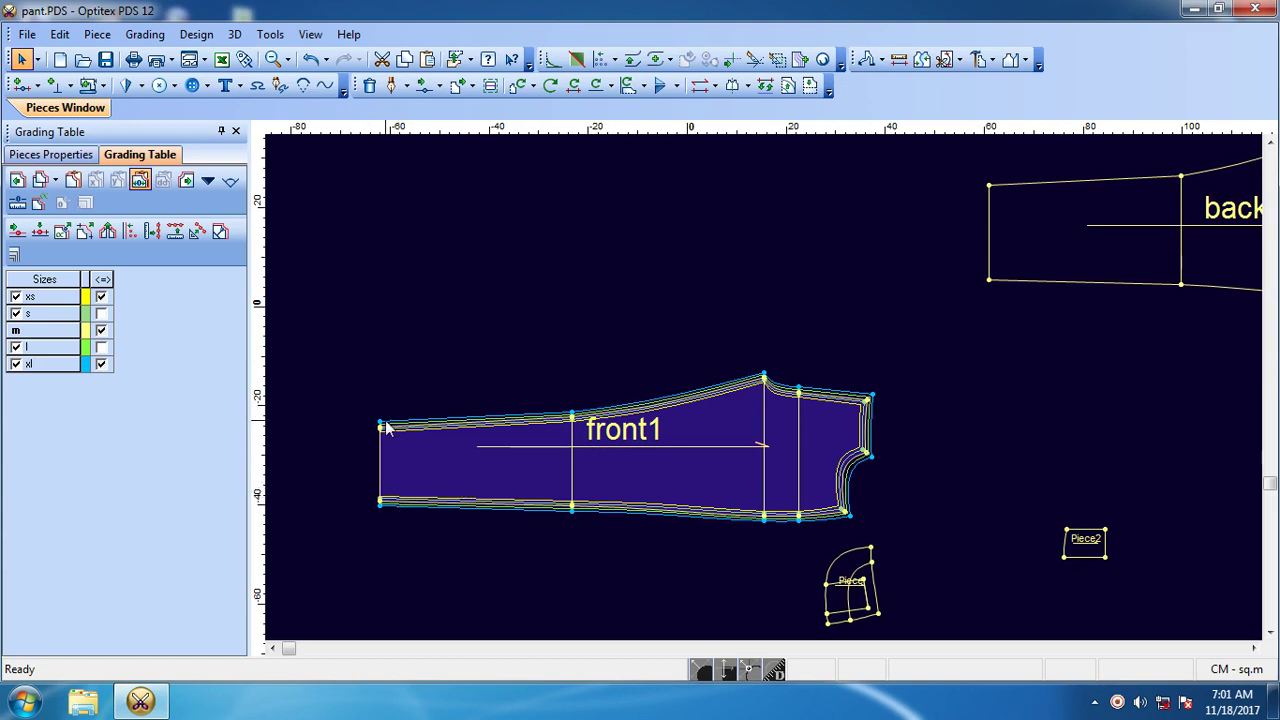
Step: Change front1's top-left corner vertical grade to ±0.25
{"action": "scroll", "coordinate": [830, 500], "scroll_direction": "up", "scroll_amount": 1}
{"action": "scroll", "coordinate": [508, 409], "scroll_direction": "down", "scroll_amount": 1}
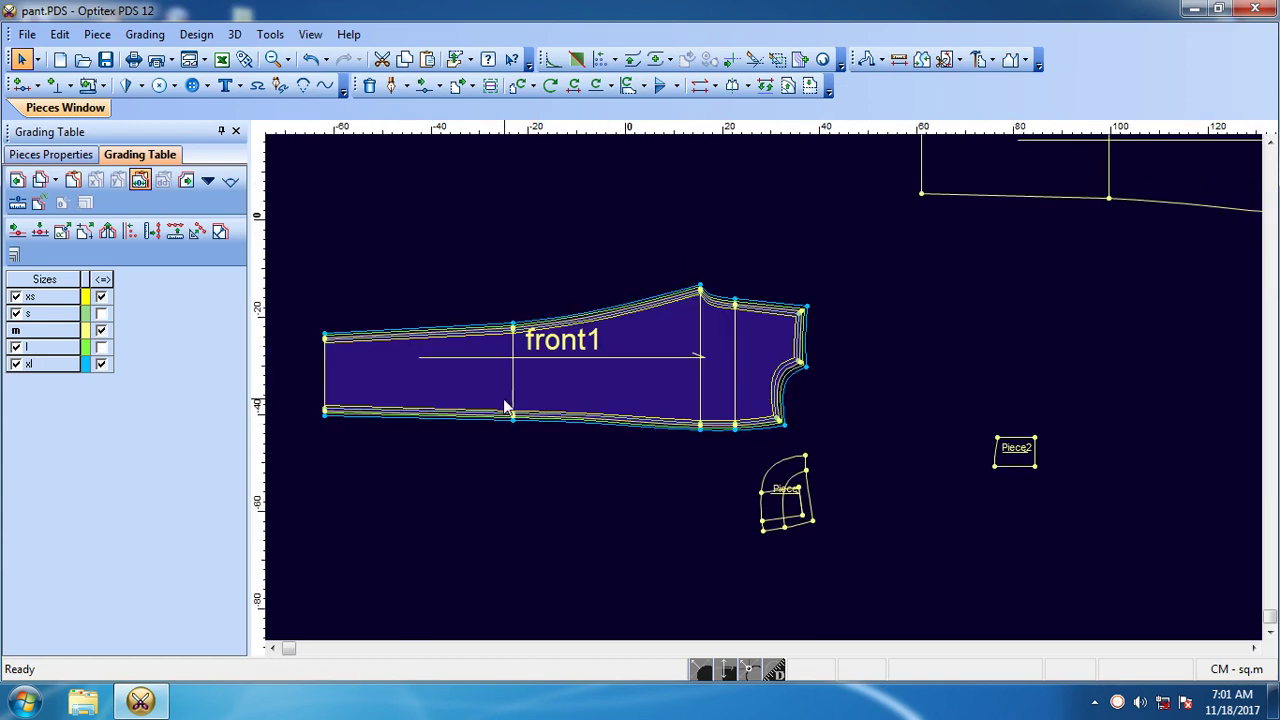
{"action": "left_click", "coordinate": [324, 340]}
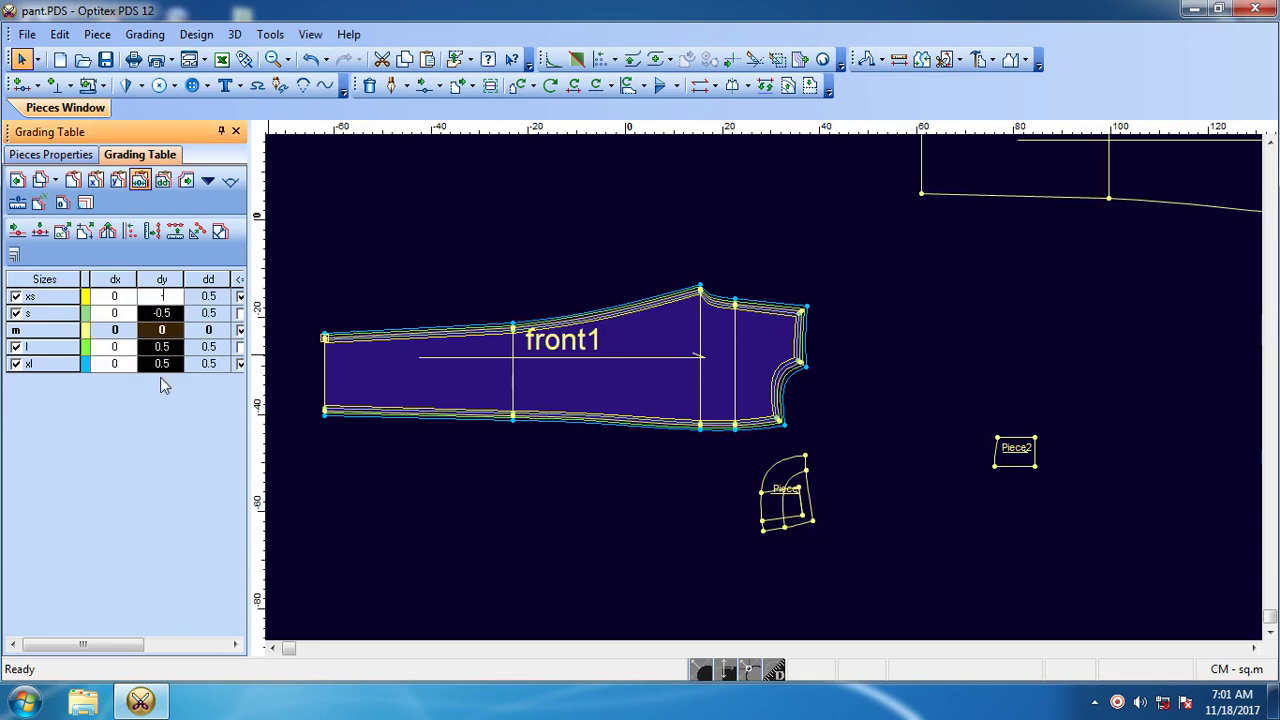
{"action": "type", "text": "-0.25"}
{"action": "key", "text": "Return"}
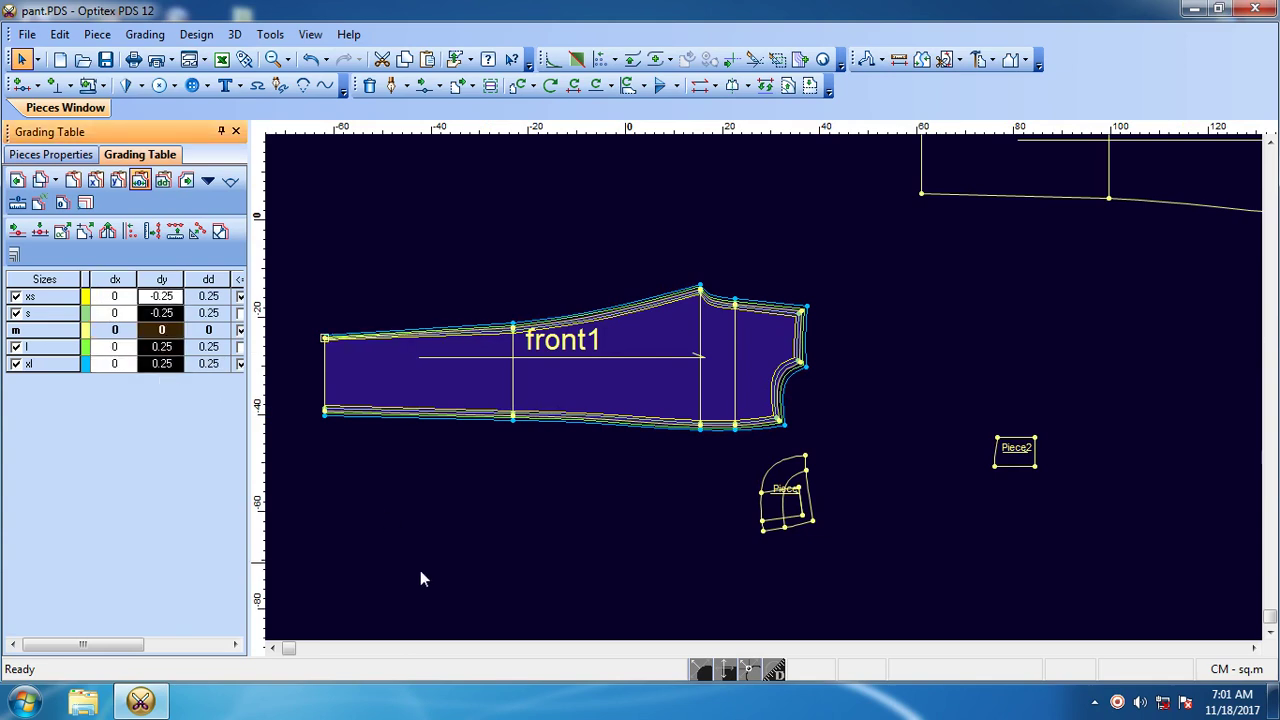
{"action": "left_click", "coordinate": [420, 570]}
Step: Read the grades of front1's seam points, finishing on the crotch point (dx ±0.6, dy ±0.5)
{"action": "left_click", "coordinate": [326, 340]}
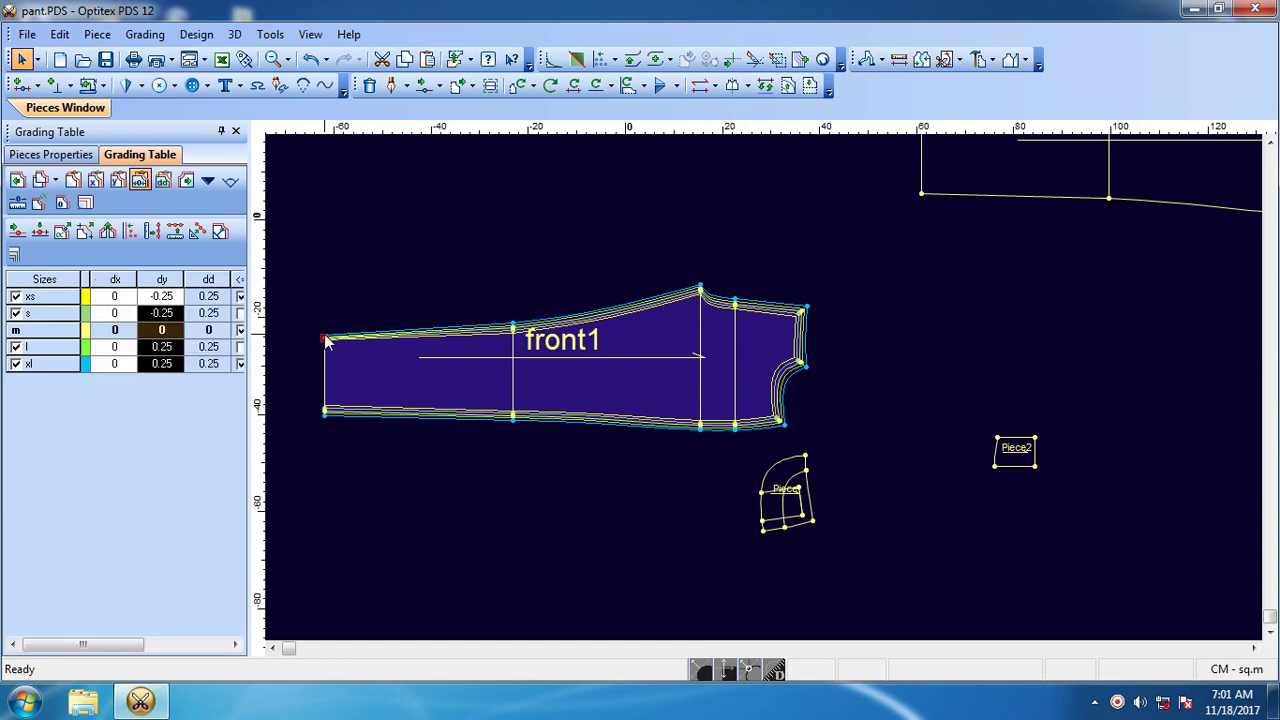
{"action": "left_click", "coordinate": [512, 328]}
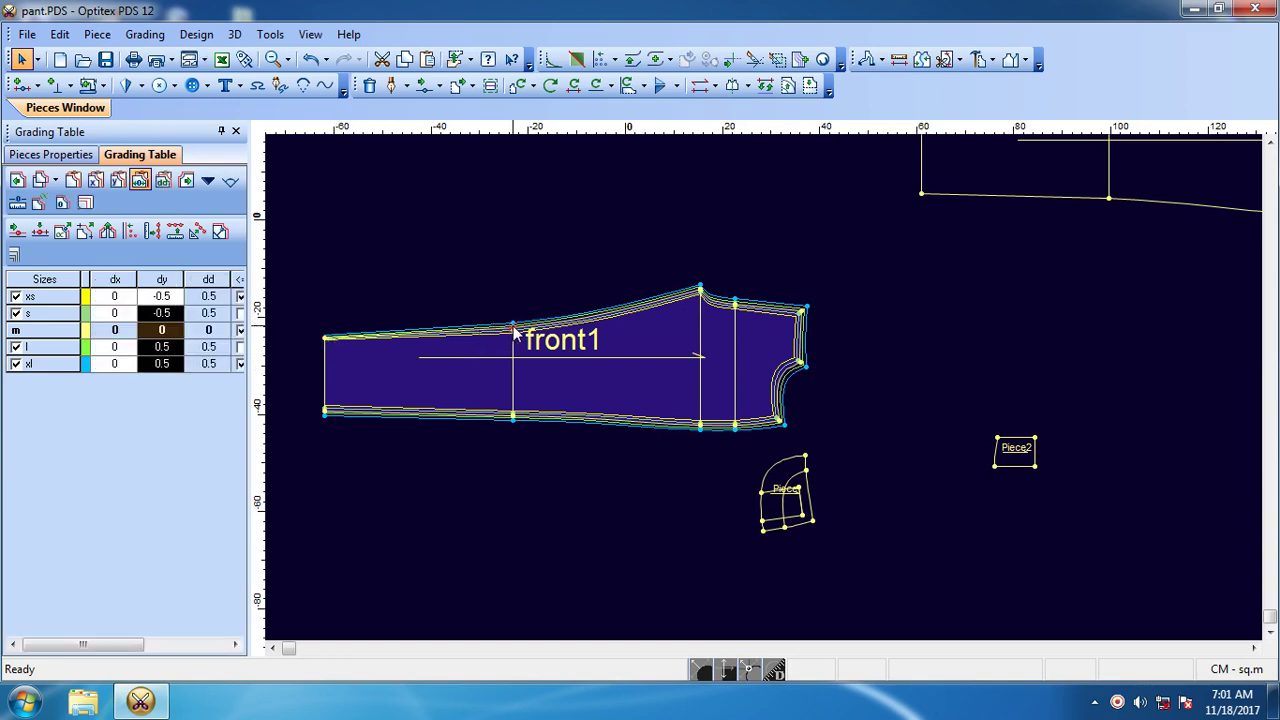
{"action": "left_click", "coordinate": [513, 416]}
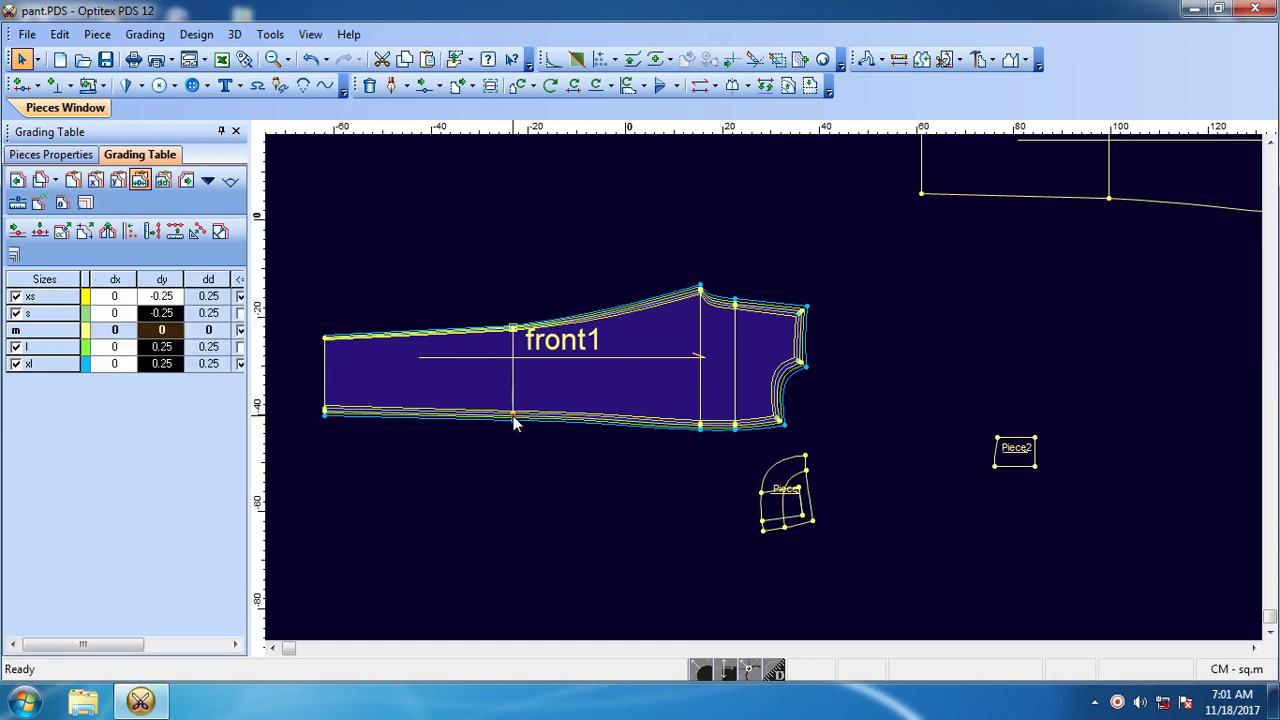
{"action": "mouse_move", "coordinate": [514, 417]}
{"action": "left_mouse_down"}
{"action": "mouse_move", "coordinate": [338, 456]}
{"action": "mouse_move", "coordinate": [323, 425]}
{"action": "left_mouse_up"}
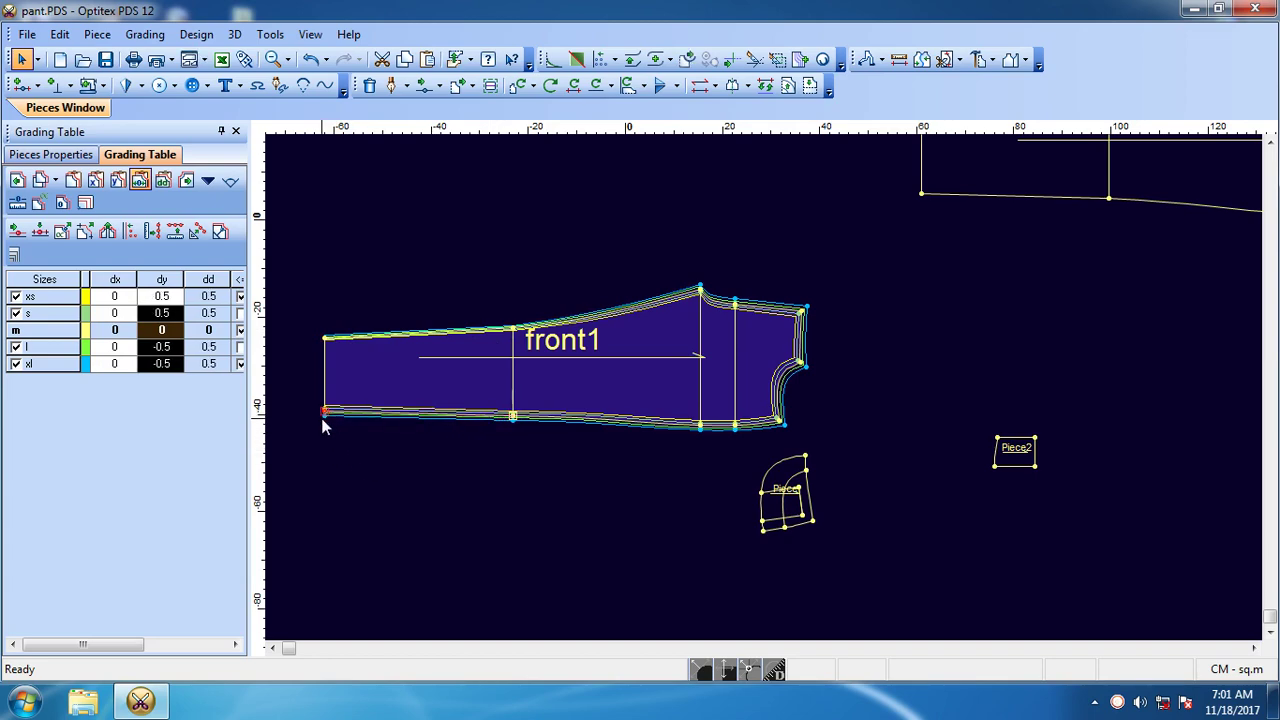
{"action": "left_click", "coordinate": [325, 421]}
{"action": "scroll", "coordinate": [700, 420], "scroll_direction": "up", "scroll_amount": 2}
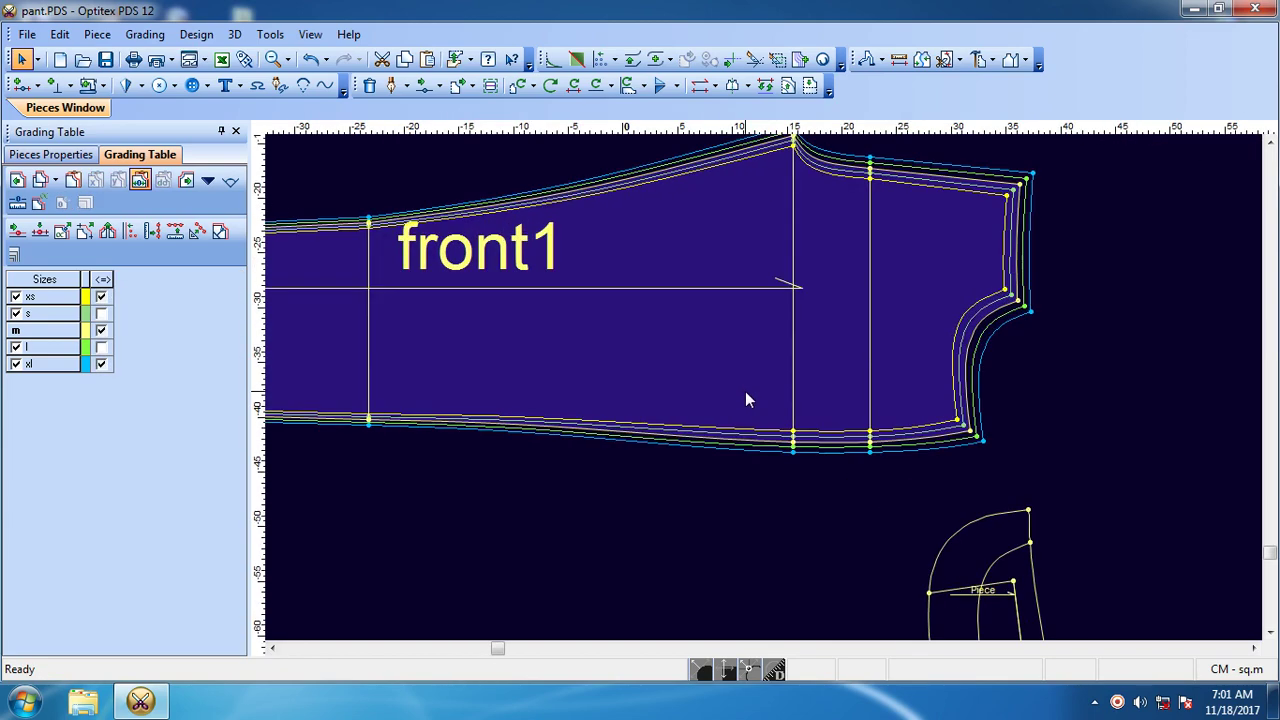
{"action": "scroll", "coordinate": [745, 390], "scroll_direction": "down", "scroll_amount": 2}
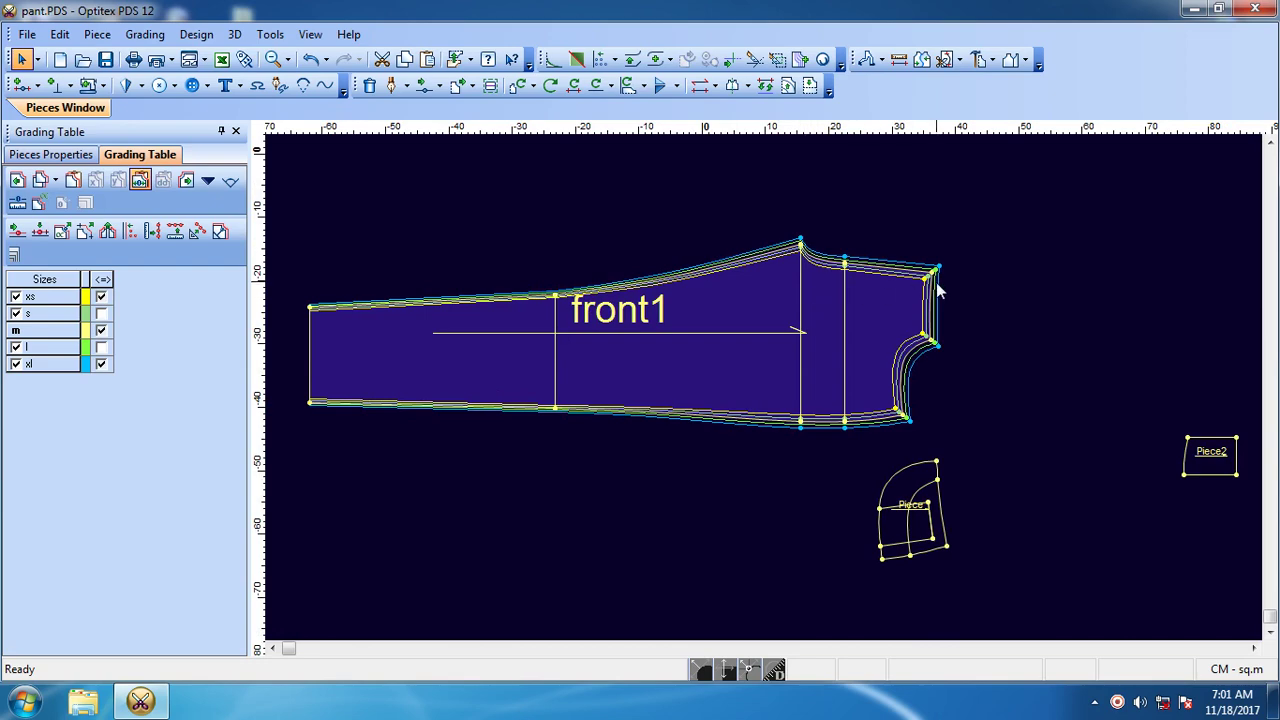
{"action": "scroll", "coordinate": [786, 355], "scroll_direction": "up", "scroll_amount": 2}
{"action": "scroll", "coordinate": [786, 410], "scroll_direction": "down", "scroll_amount": 1}
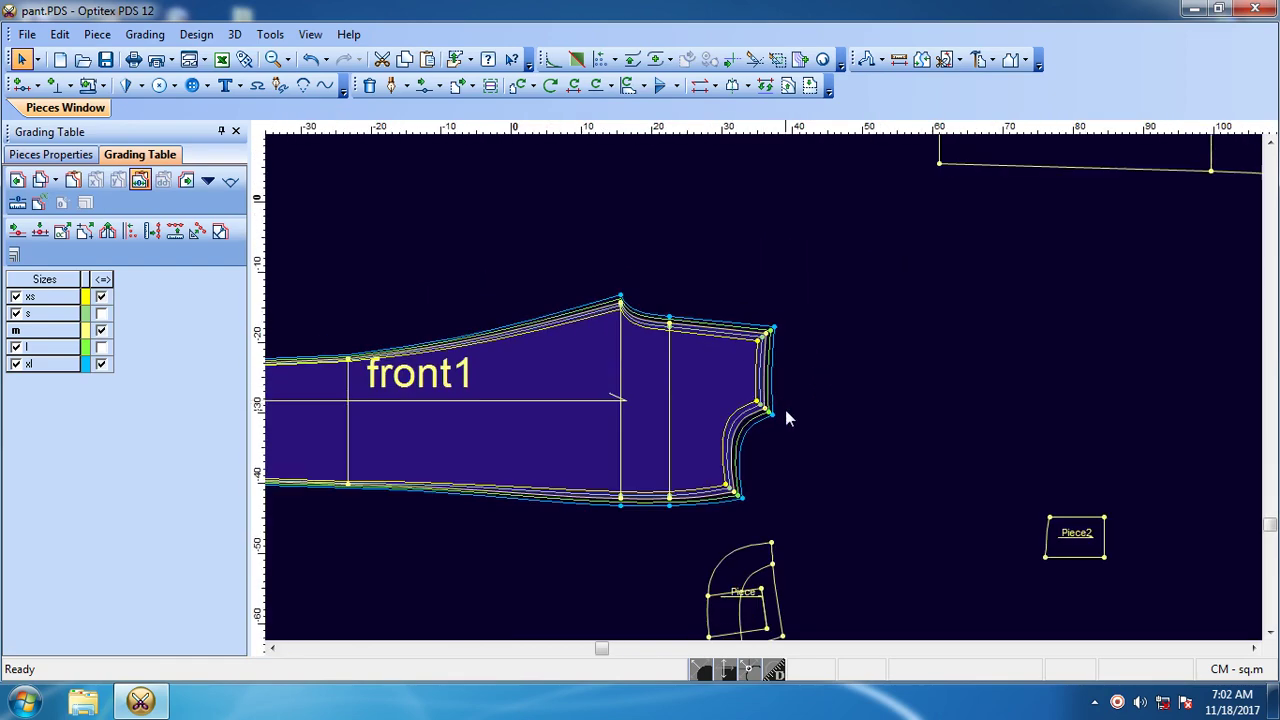
{"action": "scroll", "coordinate": [757, 394], "scroll_direction": "up", "scroll_amount": 1}
{"action": "left_click", "coordinate": [733, 377]}
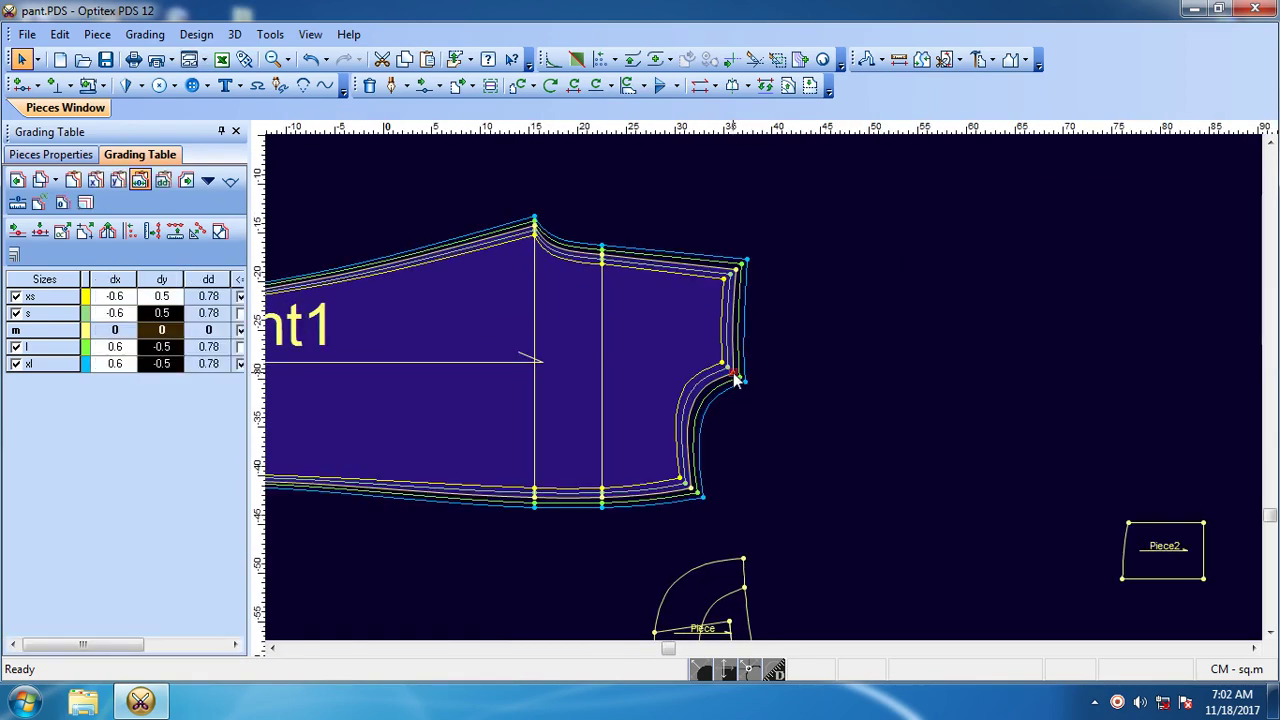
Step: Paste the crotch point's grade onto the pocket piece's lower-right corner
{"action": "scroll", "coordinate": [764, 588], "scroll_direction": "down", "scroll_amount": 2}
{"action": "left_click", "coordinate": [759, 451]}
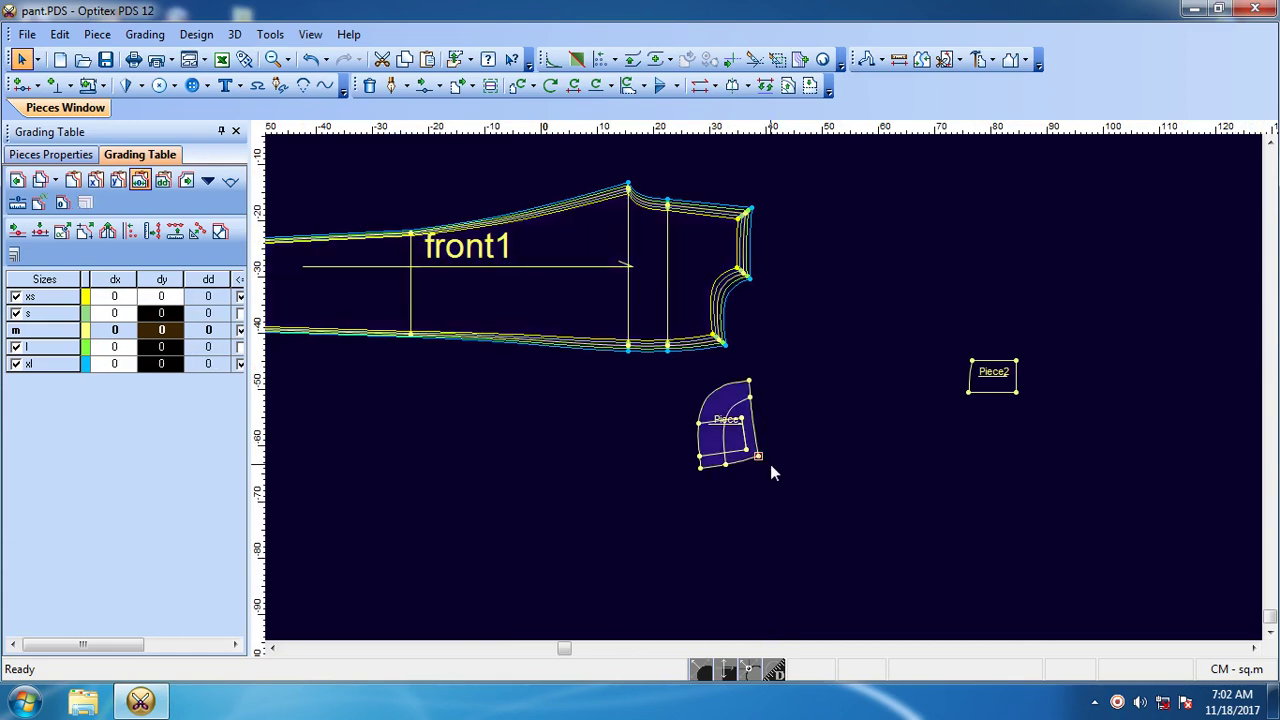
{"action": "key", "text": "ctrl+v"}
{"action": "scroll", "coordinate": [760, 395], "scroll_direction": "down", "scroll_amount": 2}
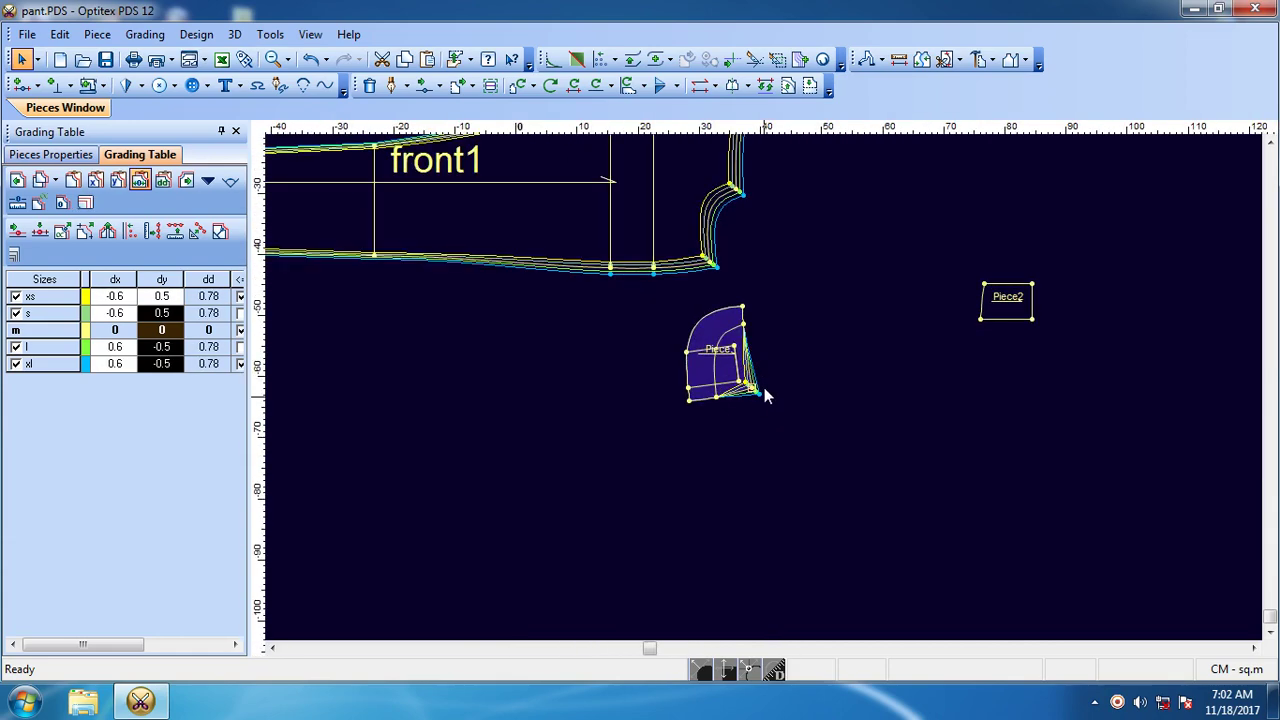
{"action": "scroll", "coordinate": [762, 395], "scroll_direction": "down", "scroll_amount": 1}
{"action": "scroll", "coordinate": [764, 397], "scroll_direction": "down", "scroll_amount": 1}
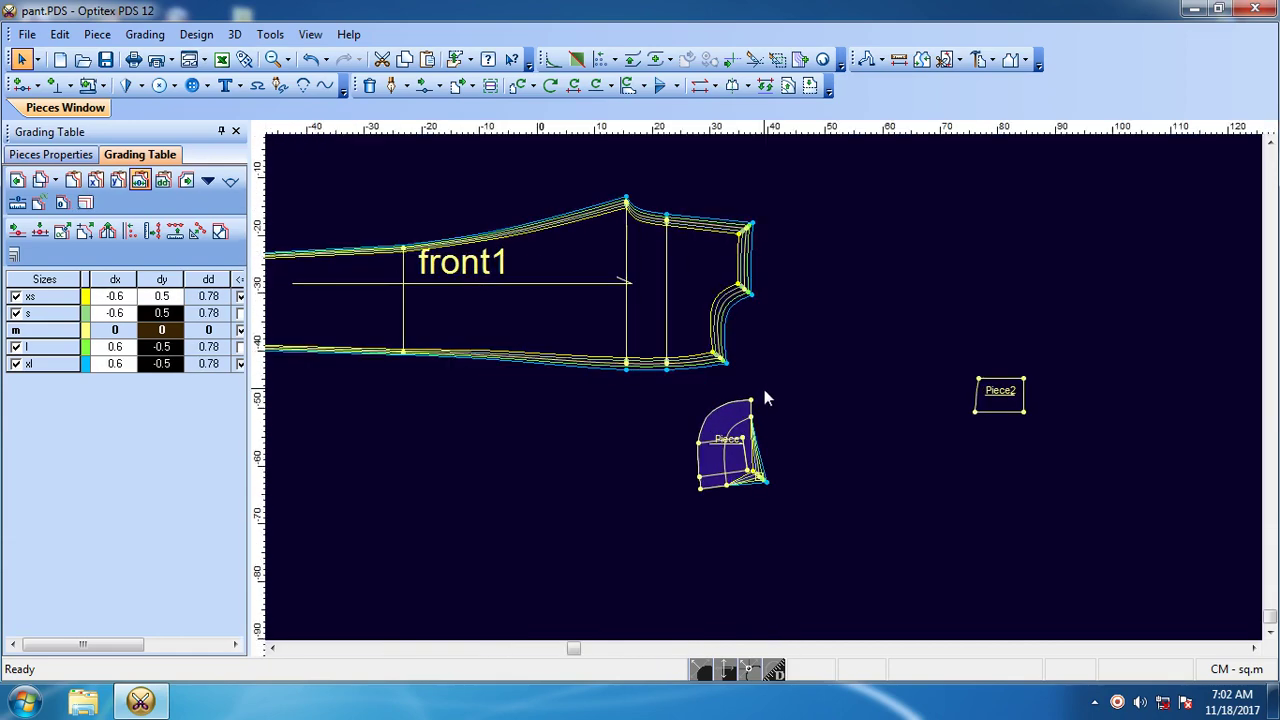
Step: Stack front1's graded nest on a point with Stack Point, then restore the normal nest
{"action": "left_click", "coordinate": [743, 296]}
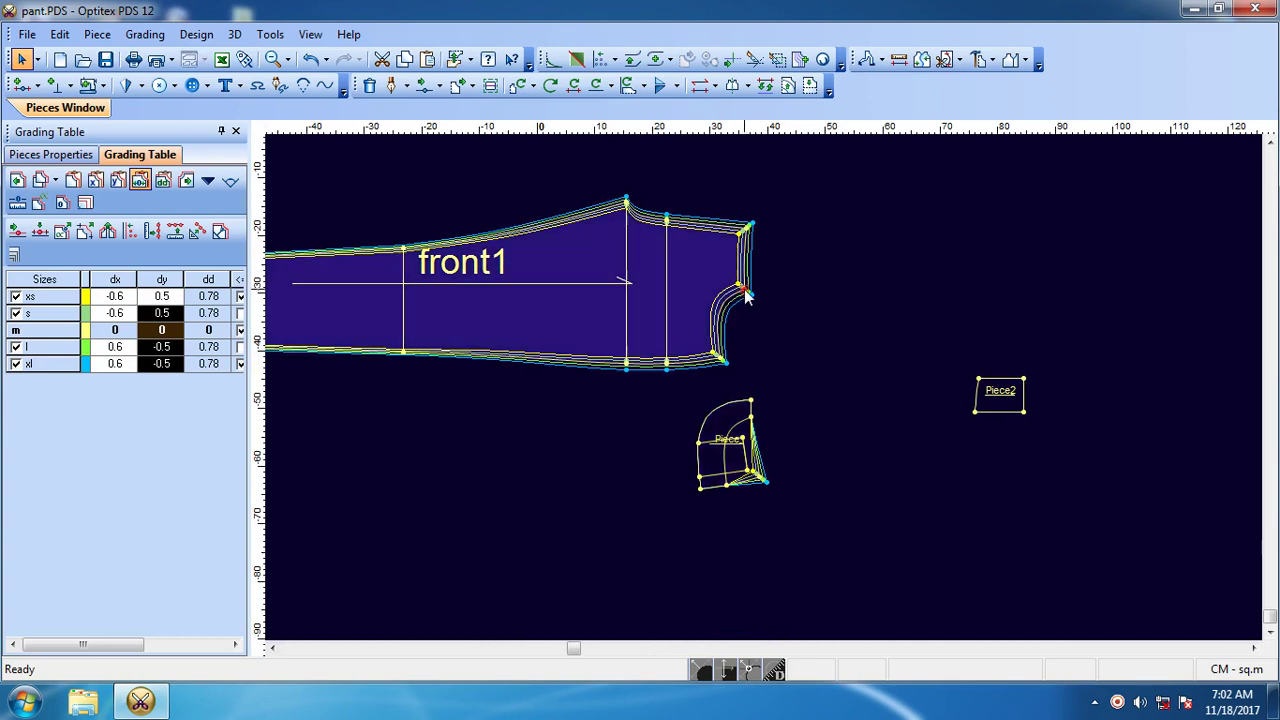
{"action": "left_click", "coordinate": [85, 203]}
{"action": "left_click", "coordinate": [137, 132]}
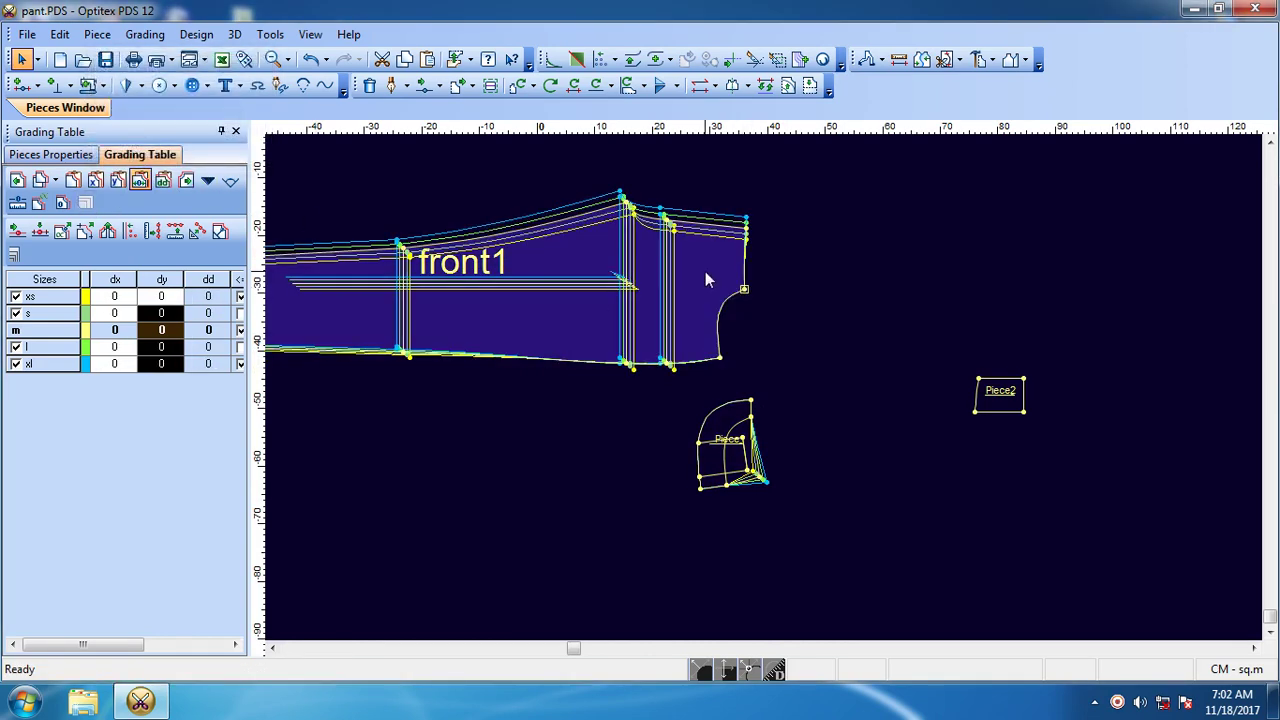
{"action": "left_click", "coordinate": [456, 480]}
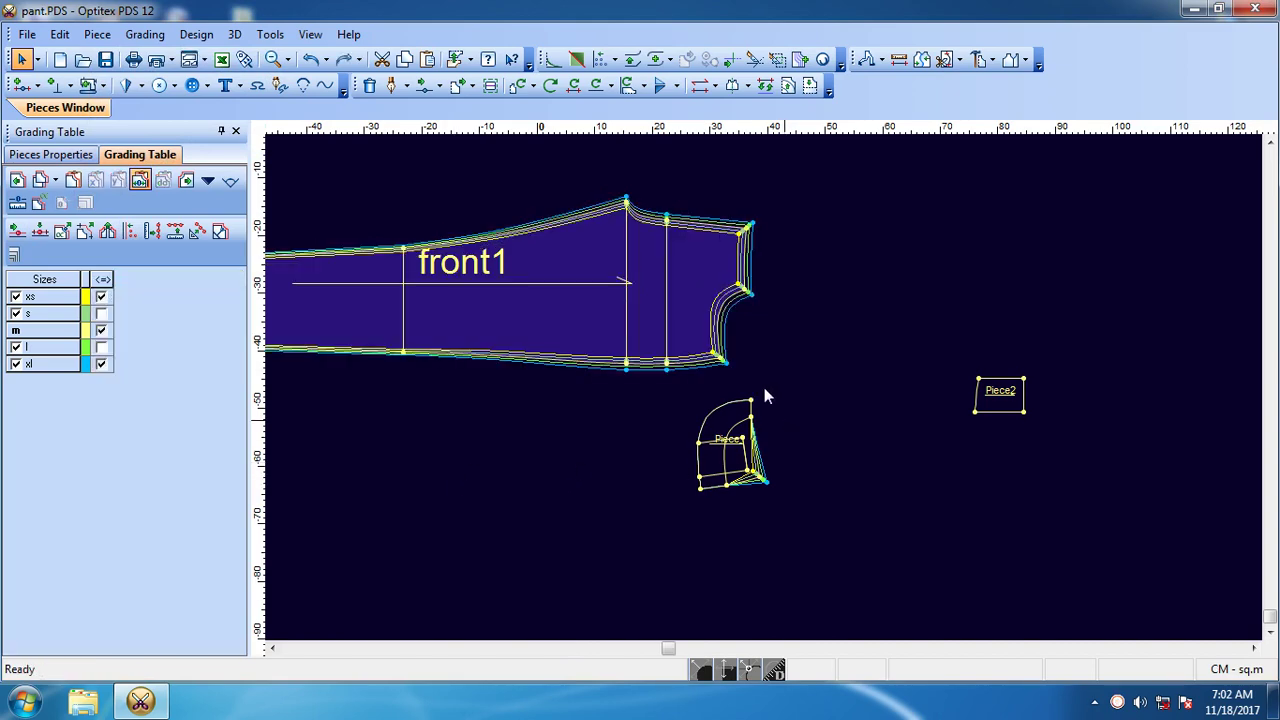
{"action": "scroll", "coordinate": [752, 507], "scroll_direction": "up", "scroll_amount": 1}
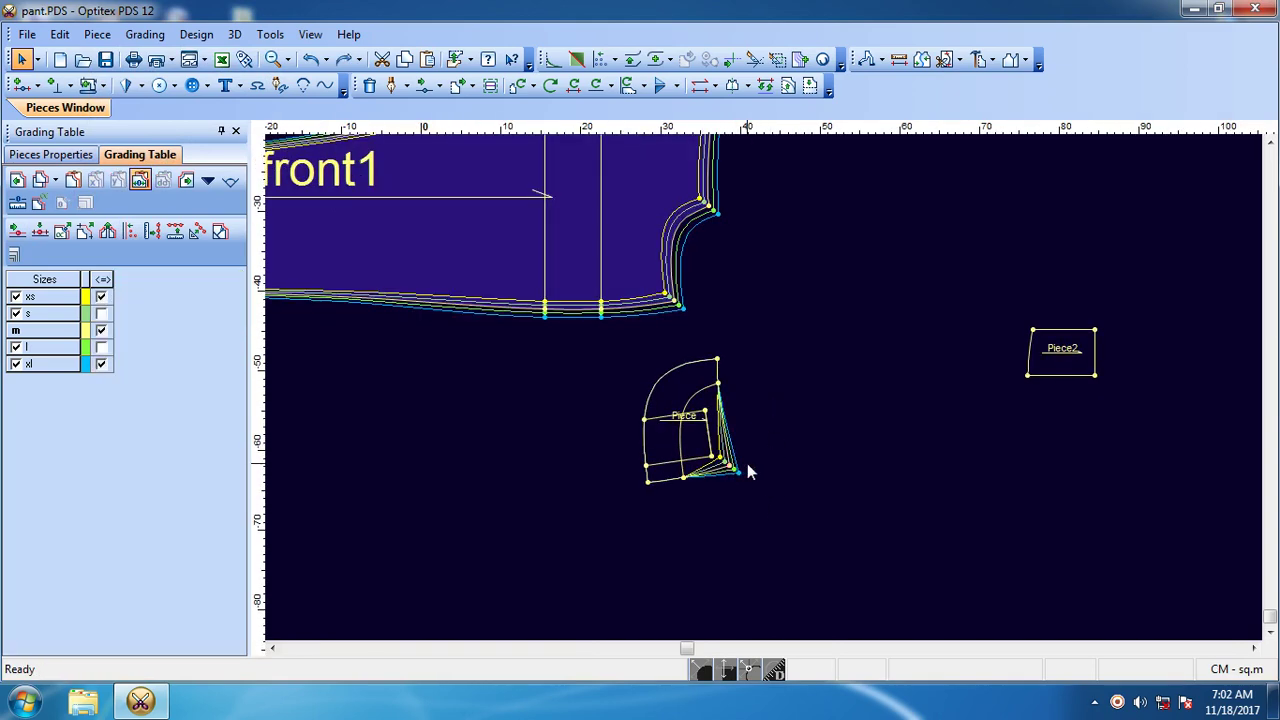
Step: Drag the pocket Piece from its lower-right corner up next to front1's crotch curve
{"action": "left_click", "coordinate": [733, 472]}
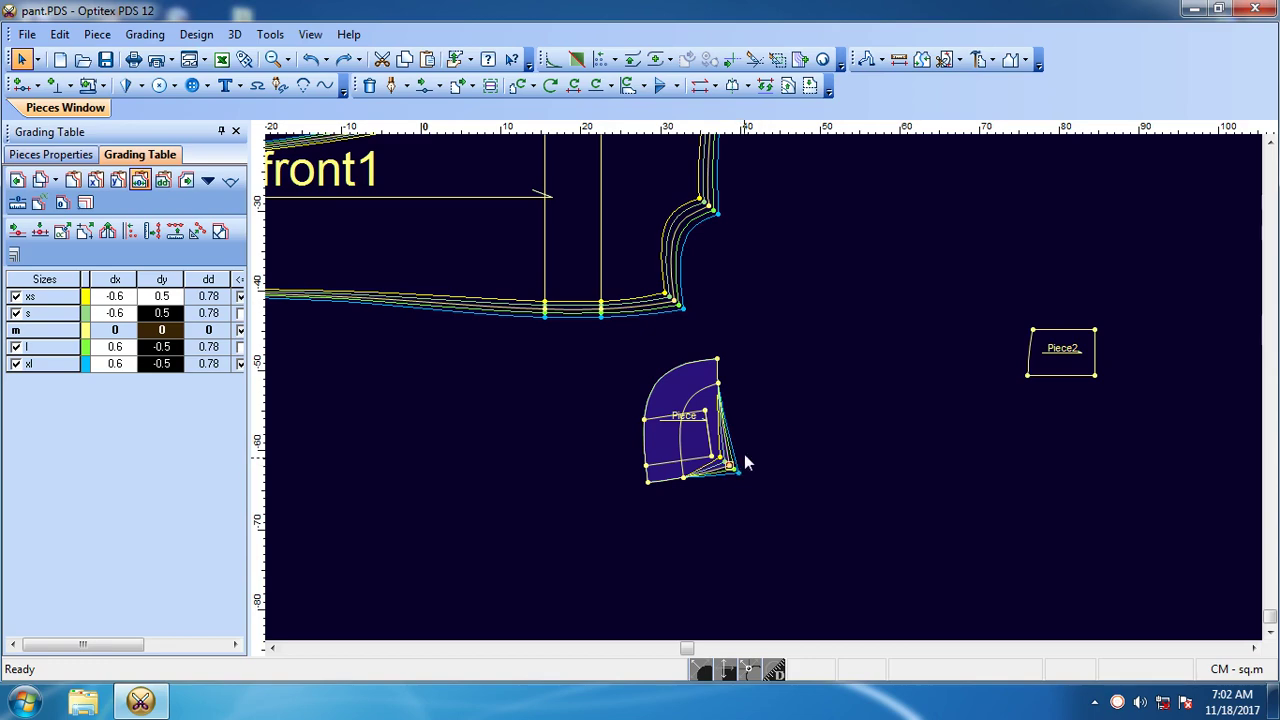
{"action": "scroll", "coordinate": [761, 397], "scroll_direction": "up", "scroll_amount": 1}
{"action": "left_click_drag", "start_coordinate": [689, 519], "coordinate": [767, 376]}
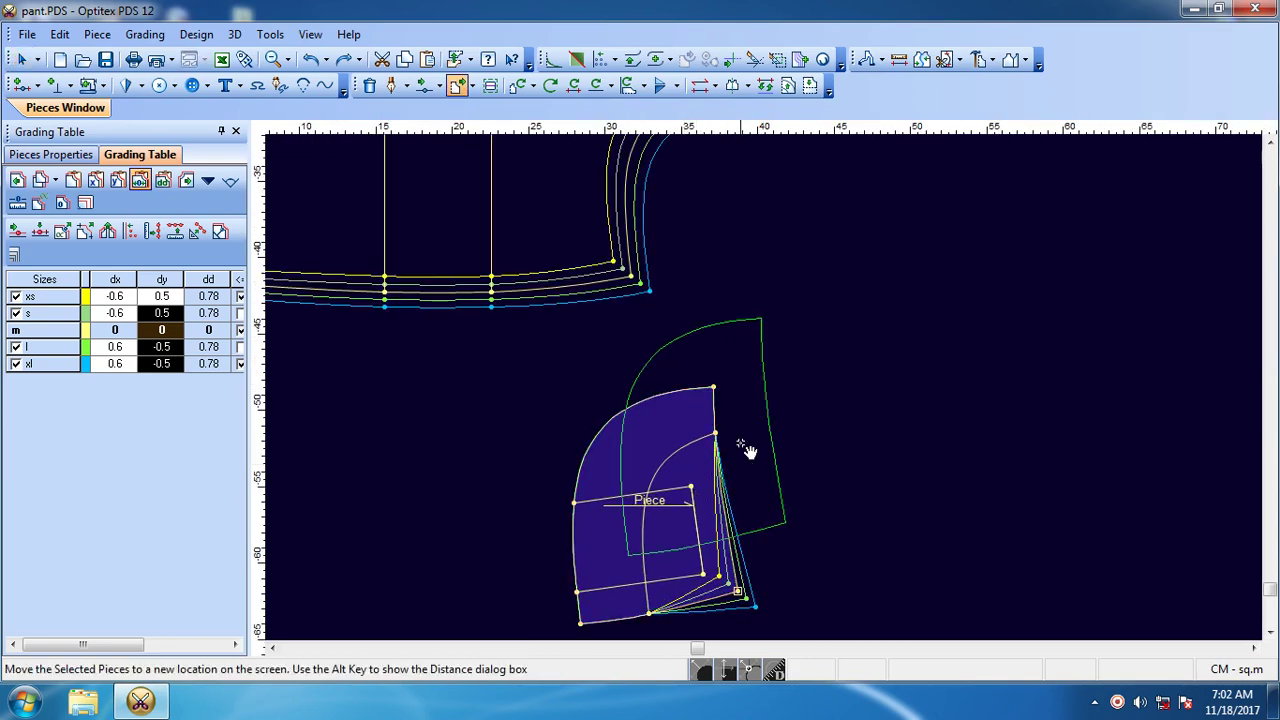
{"action": "scroll", "coordinate": [800, 554], "scroll_direction": "up", "scroll_amount": 1}
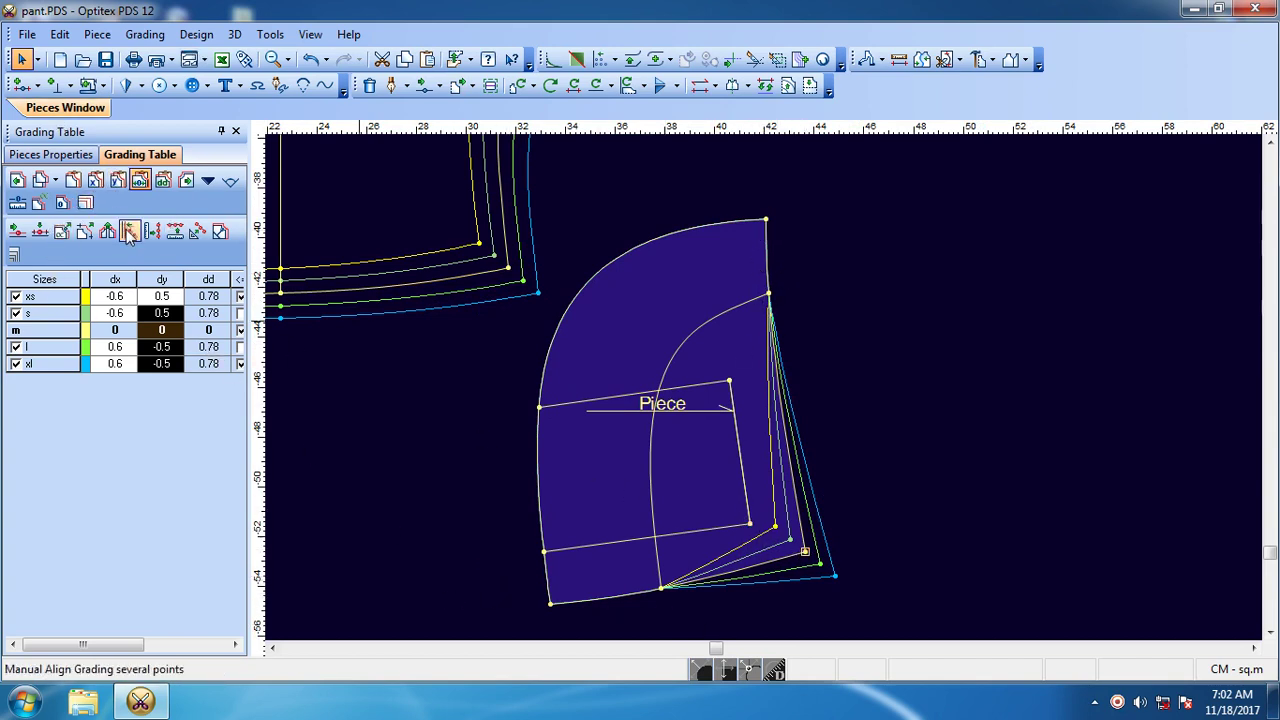
Step: Stack the pocket's sizes, select its 22 outer contour points and zero their grading
{"action": "left_click", "coordinate": [84, 202]}
{"action": "left_click", "coordinate": [131, 132]}
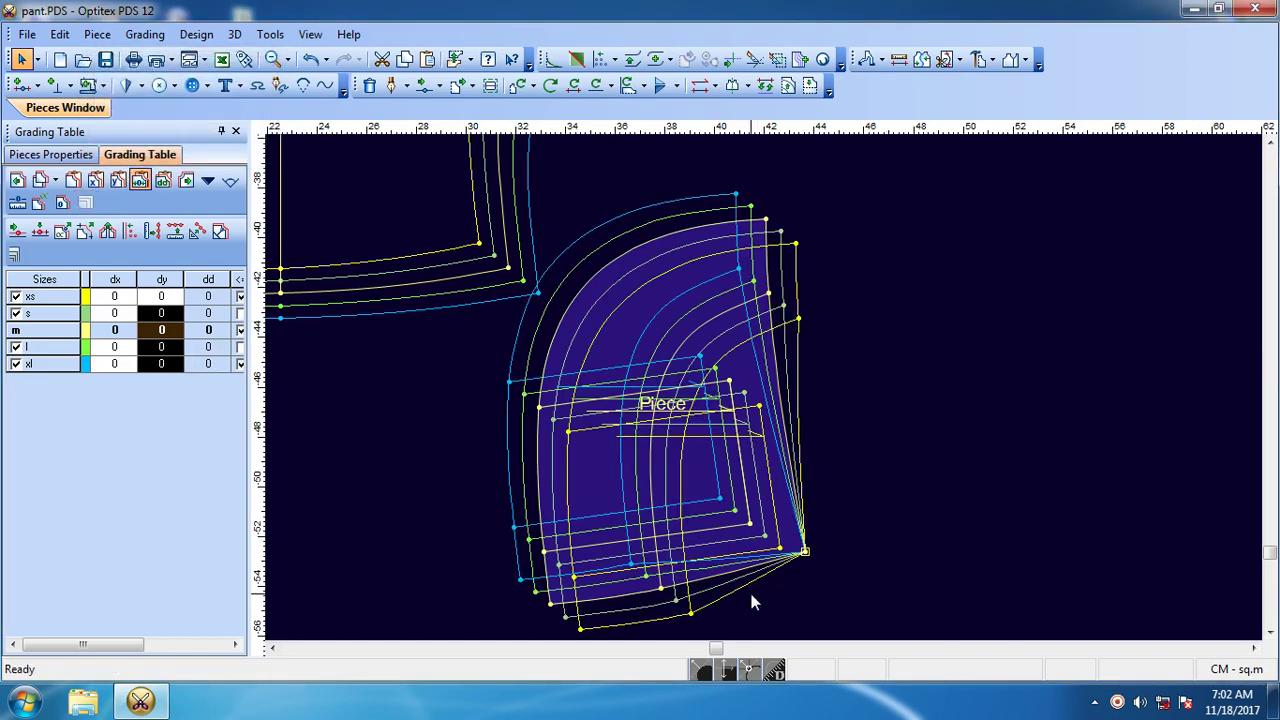
{"action": "left_click", "coordinate": [661, 590]}
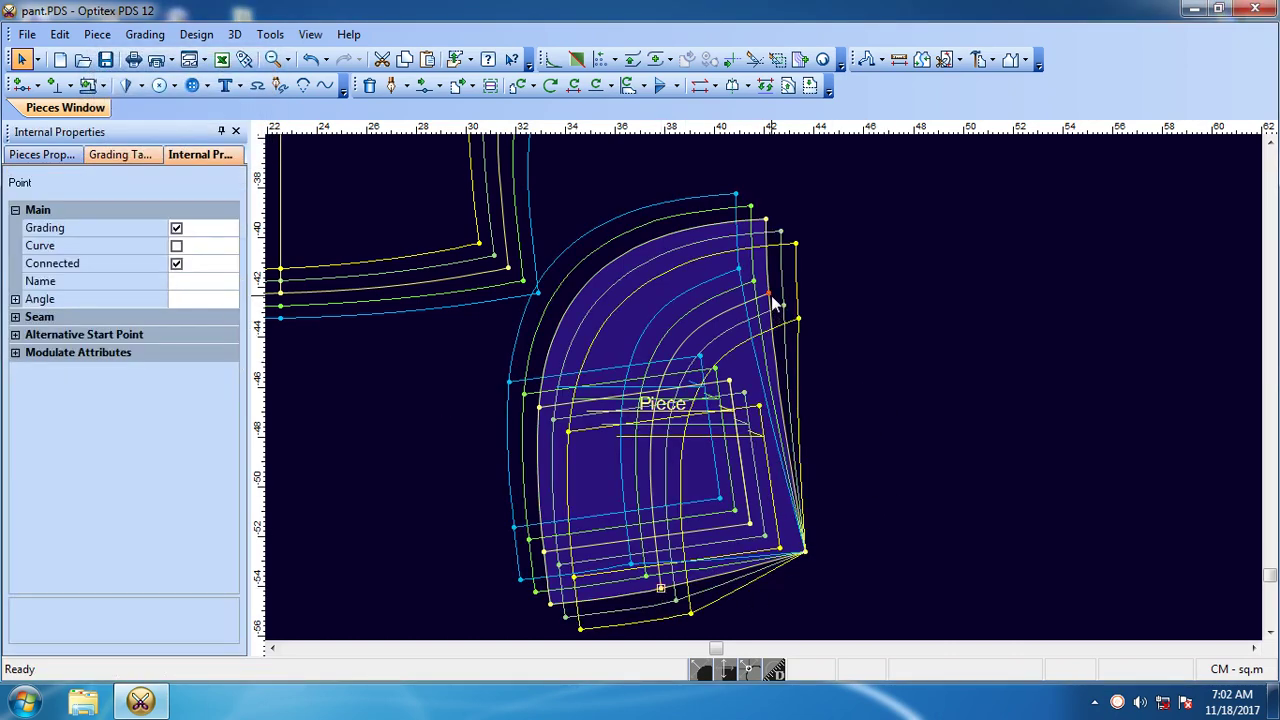
{"action": "left_click", "coordinate": [832, 326]}
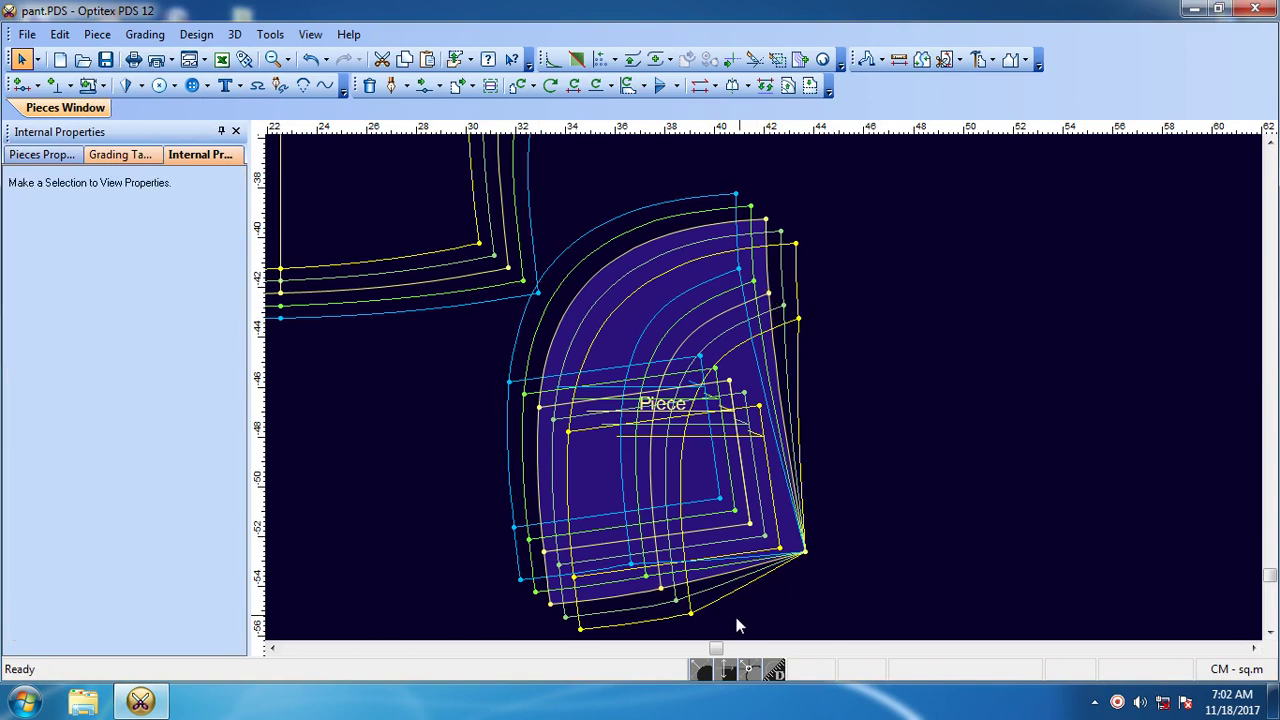
{"action": "left_click", "coordinate": [661, 590]}
{"action": "left_click", "coordinate": [768, 293], "text": "shift"}
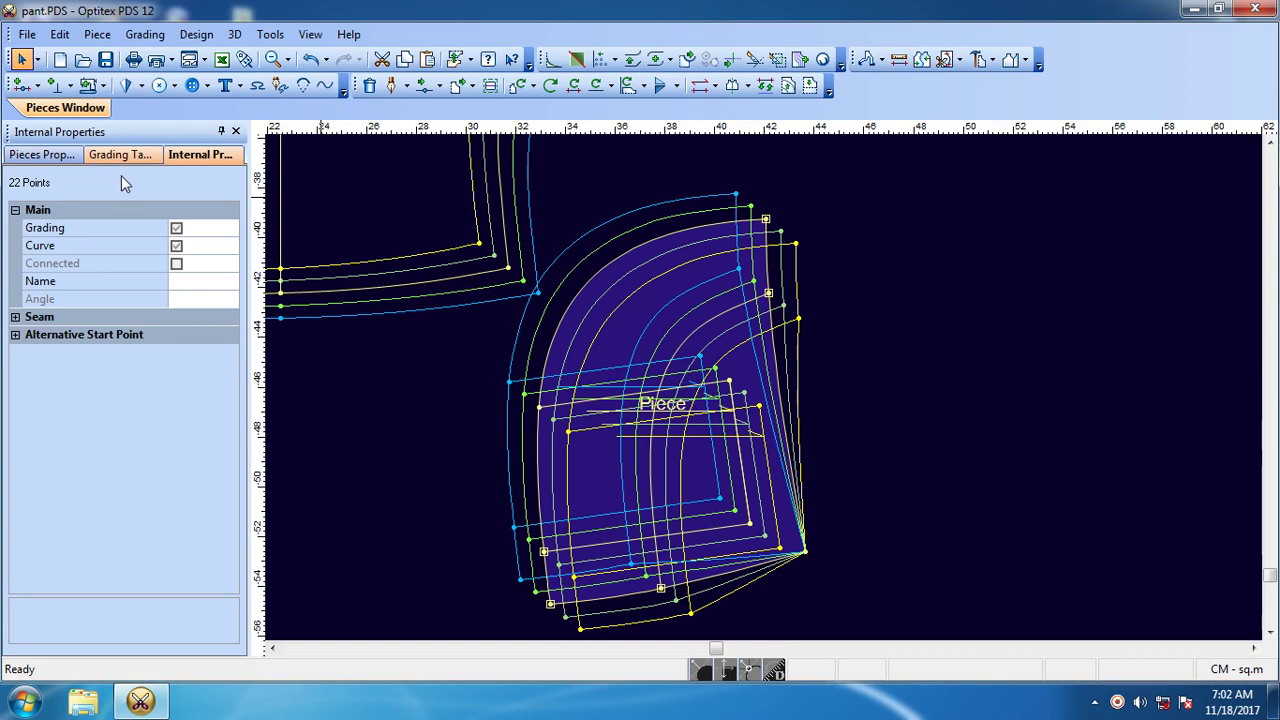
{"action": "left_click", "coordinate": [120, 156]}
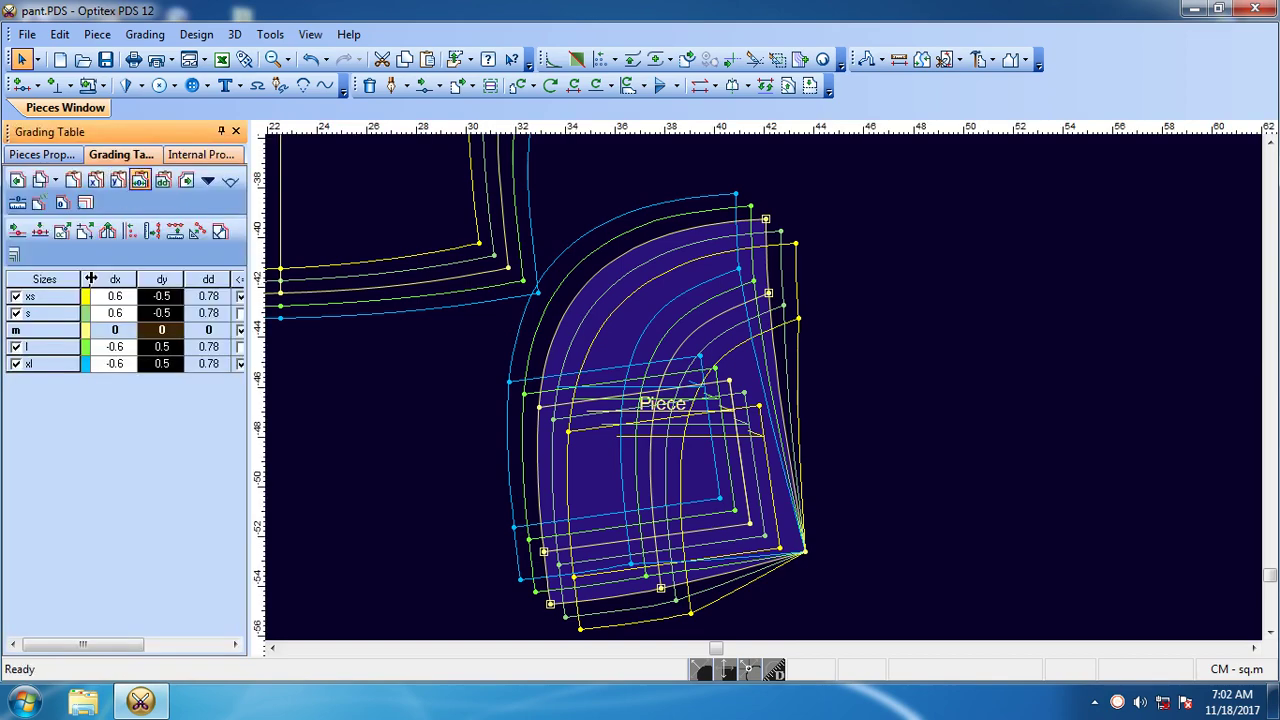
{"action": "left_click", "coordinate": [61, 205]}
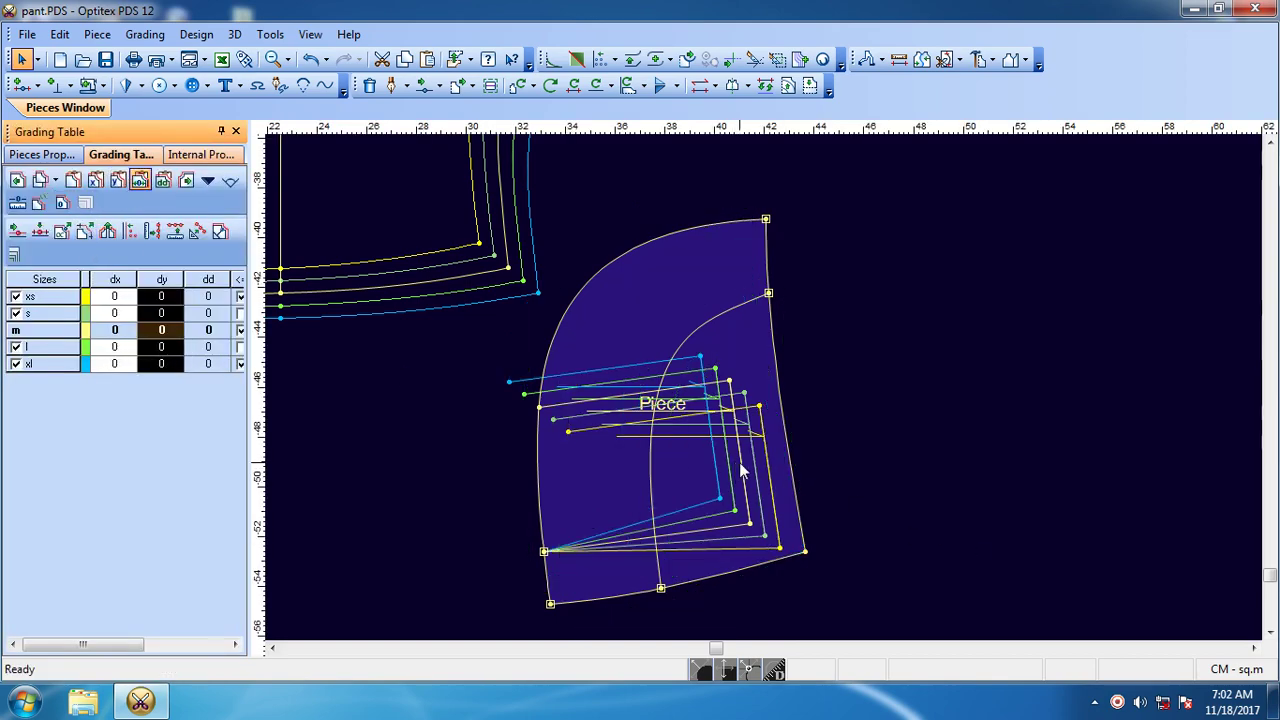
Step: Zero the grading of the pocket's internal rectangle and its larger internal element
{"action": "left_click", "coordinate": [710, 463]}
{"action": "left_click", "coordinate": [62, 203]}
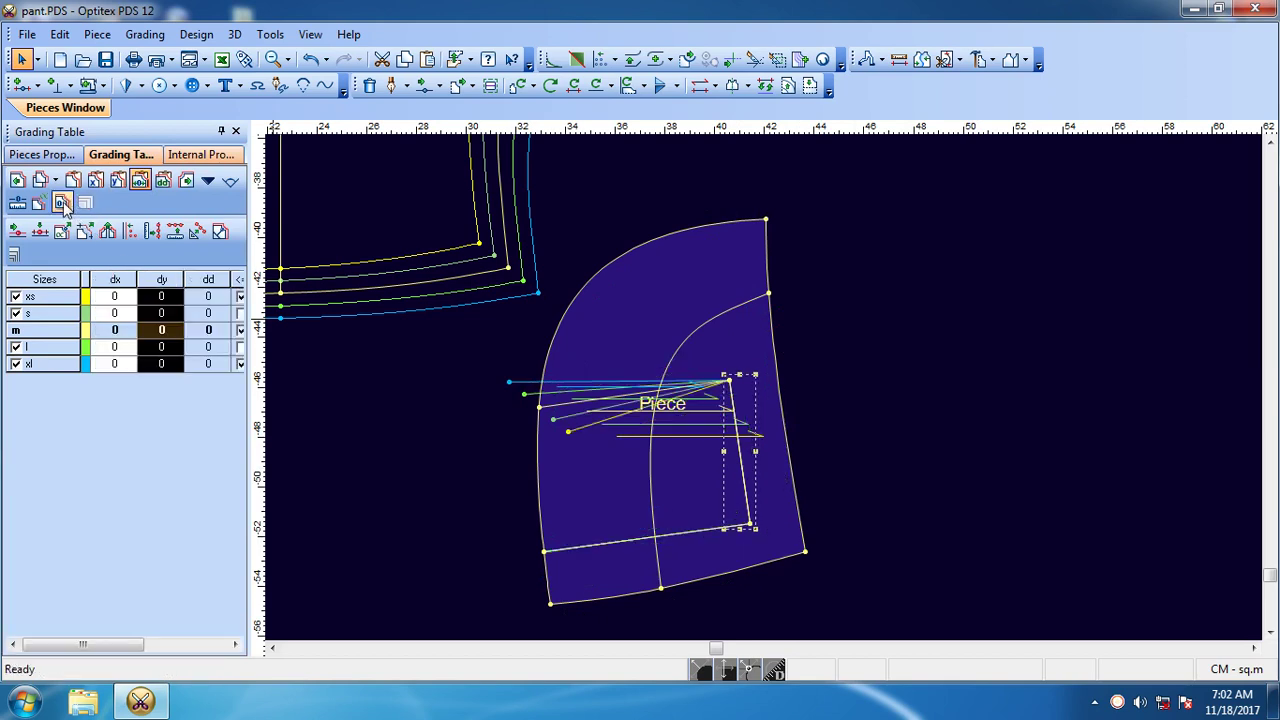
{"action": "left_click", "coordinate": [563, 410]}
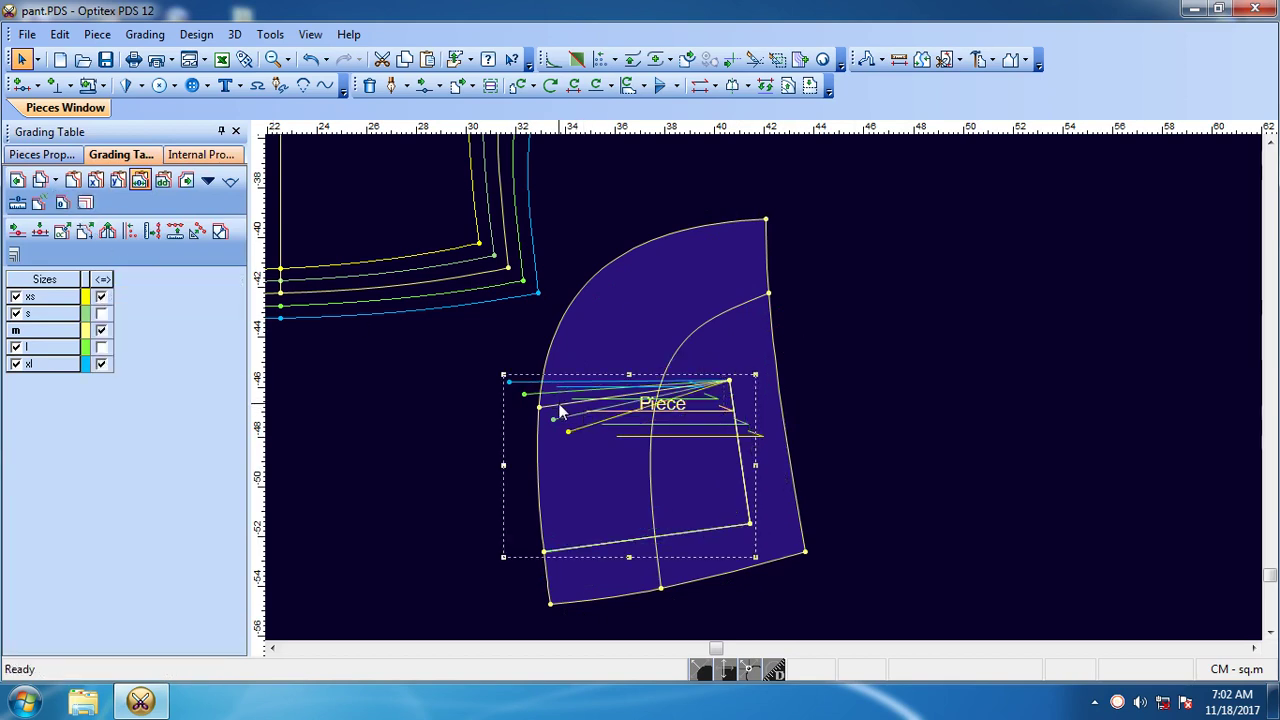
{"action": "left_click", "coordinate": [63, 203]}
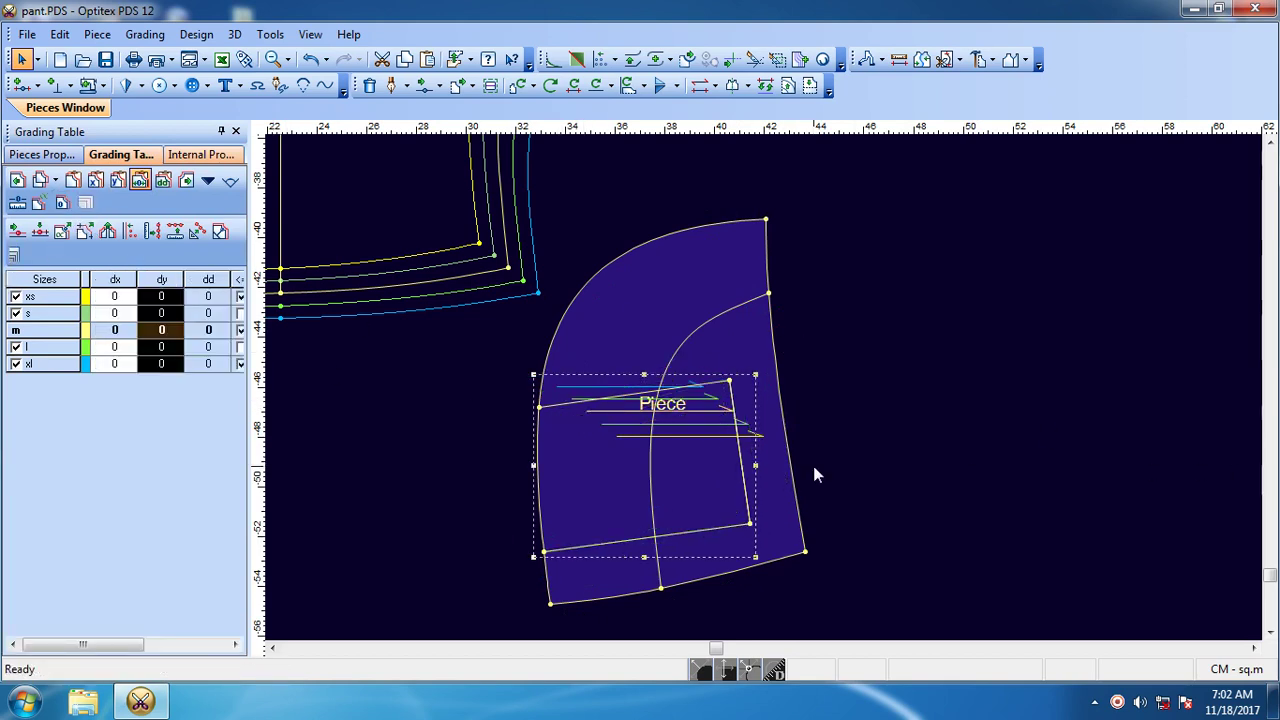
{"action": "left_click", "coordinate": [698, 452]}
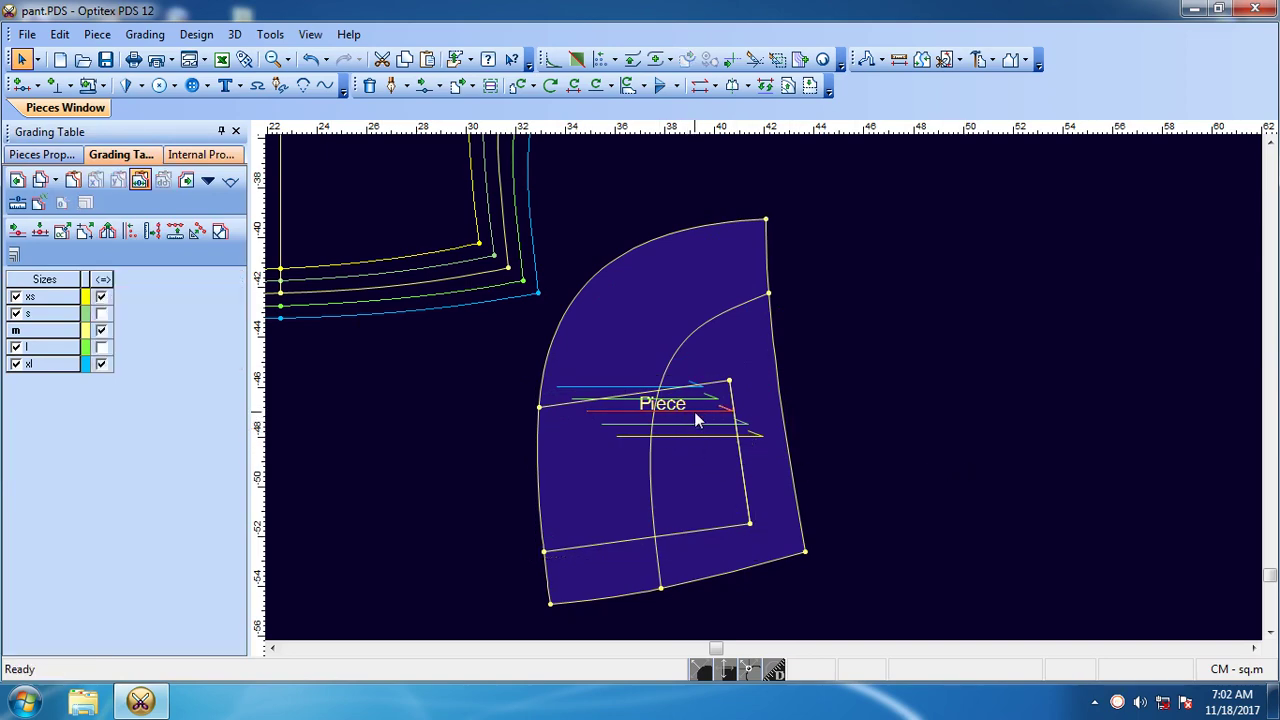
Step: Select the point on the pocket's right edge
{"action": "scroll", "coordinate": [688, 408], "scroll_direction": "down", "scroll_amount": 2}
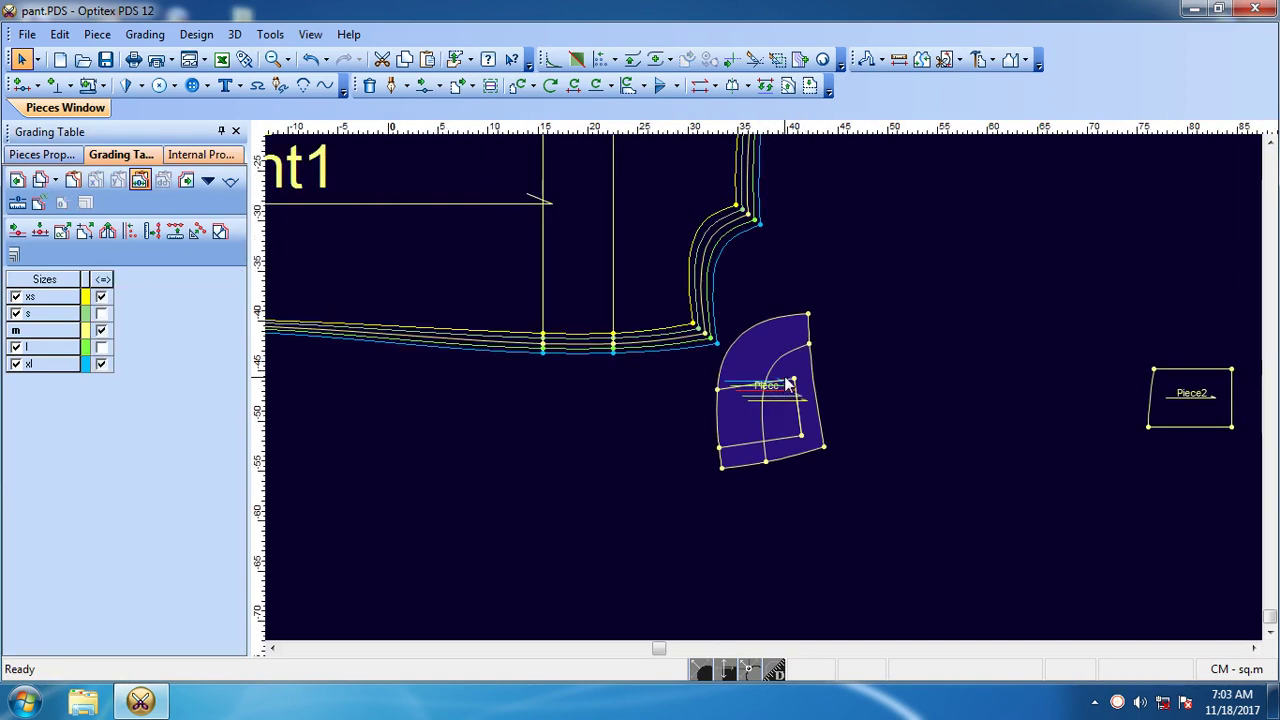
{"action": "scroll", "coordinate": [786, 370], "scroll_direction": "up", "scroll_amount": 1}
{"action": "left_click", "coordinate": [797, 344]}
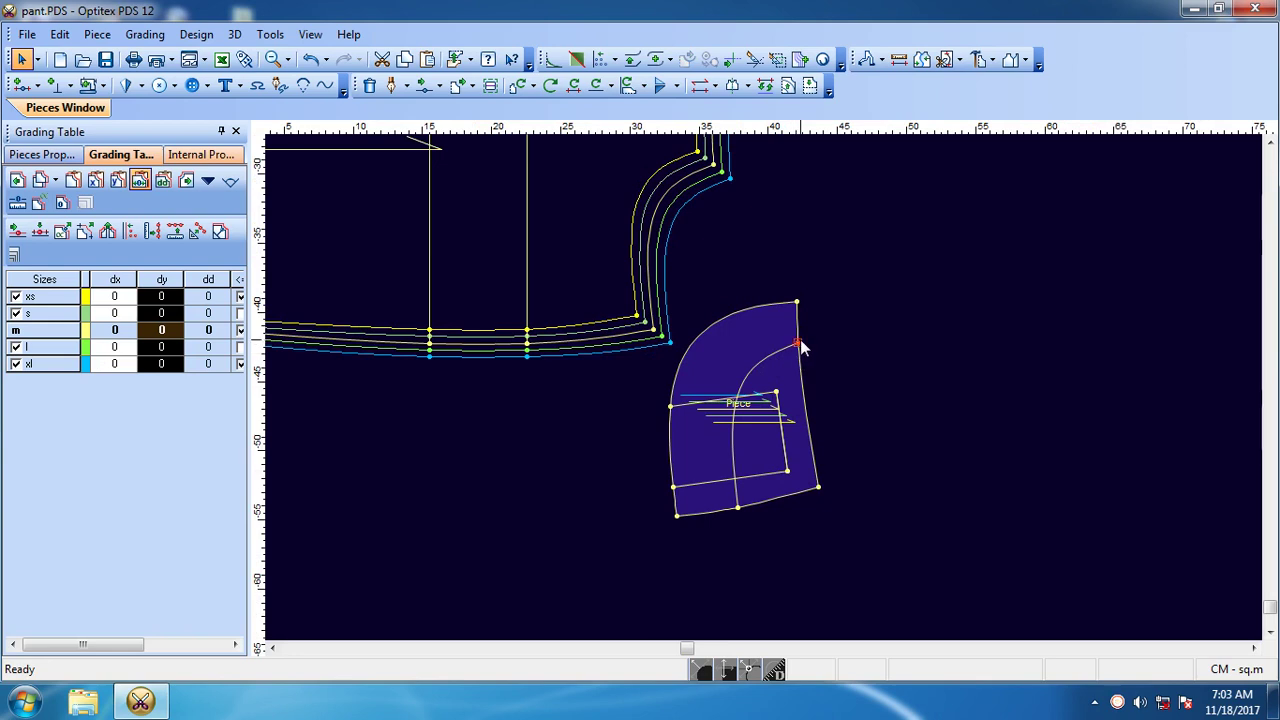
Step: Grade the pocket's right-edge point dy −0.25 for xs/s and 0.25 for l/xl
{"action": "left_click", "coordinate": [160, 296]}
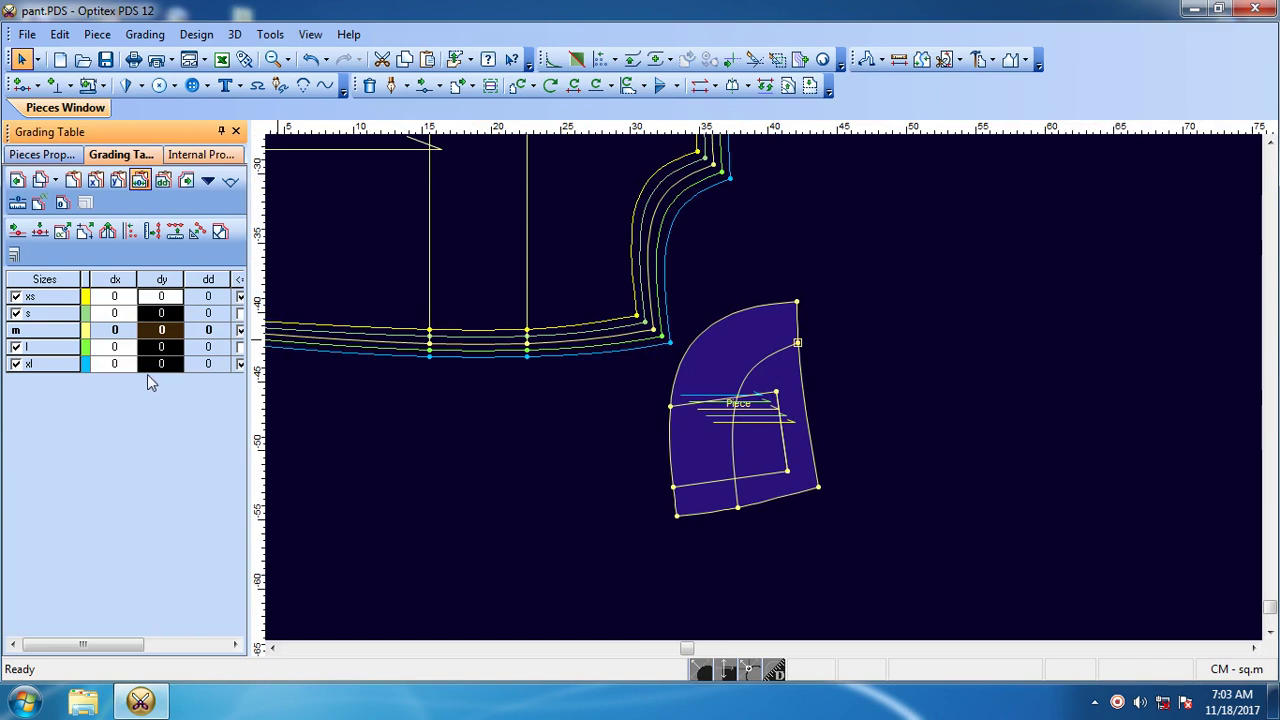
{"action": "type", "text": "-.25"}
{"action": "key", "text": "Return"}
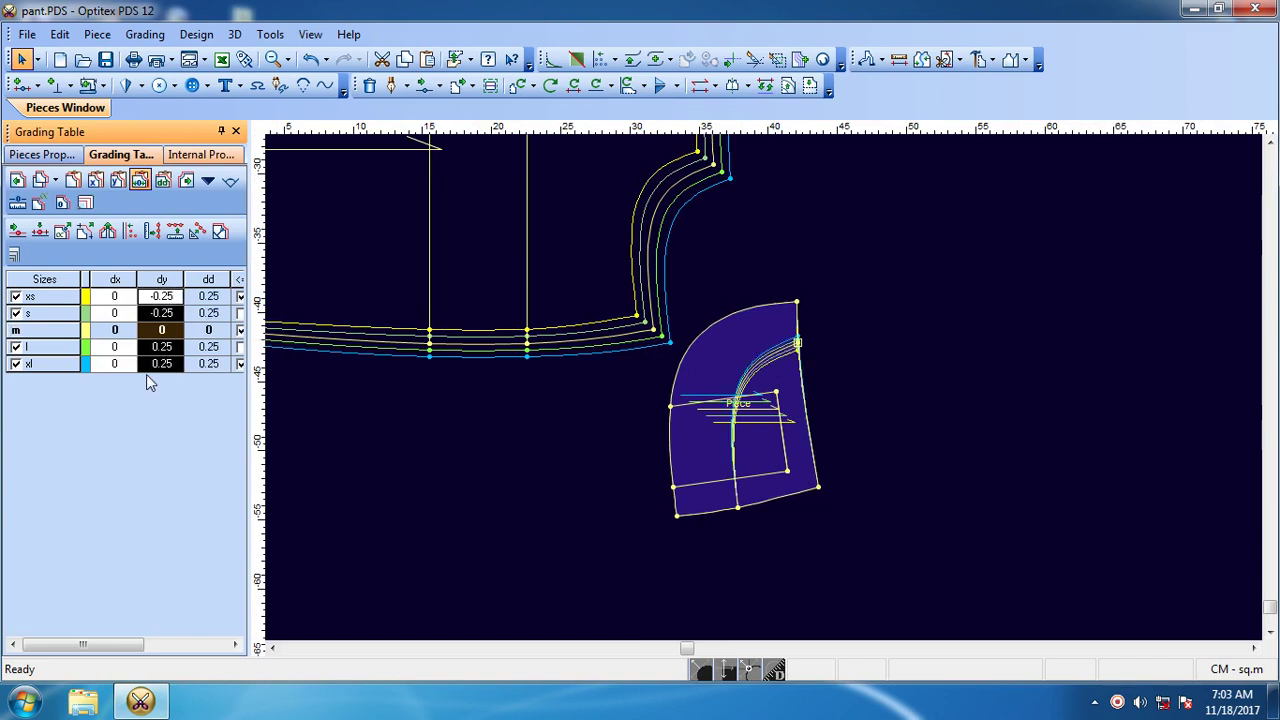
{"action": "left_click", "coordinate": [797, 345]}
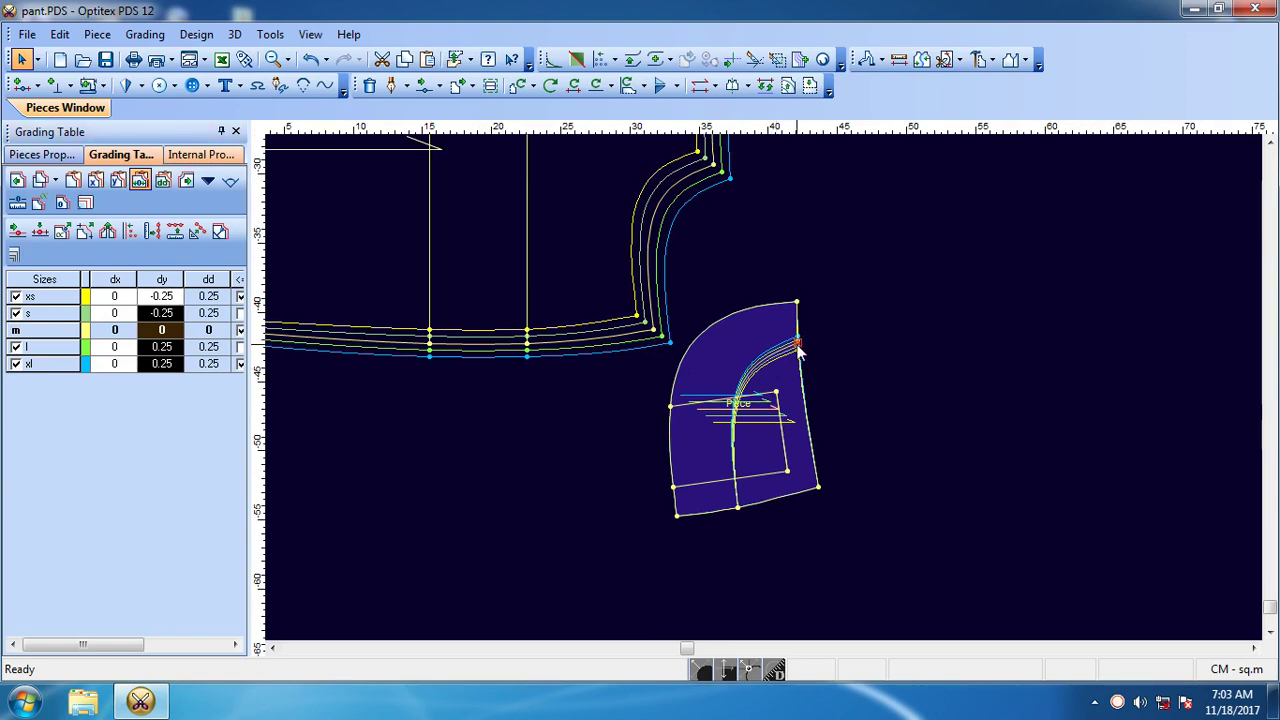
{"action": "left_click", "coordinate": [796, 302]}
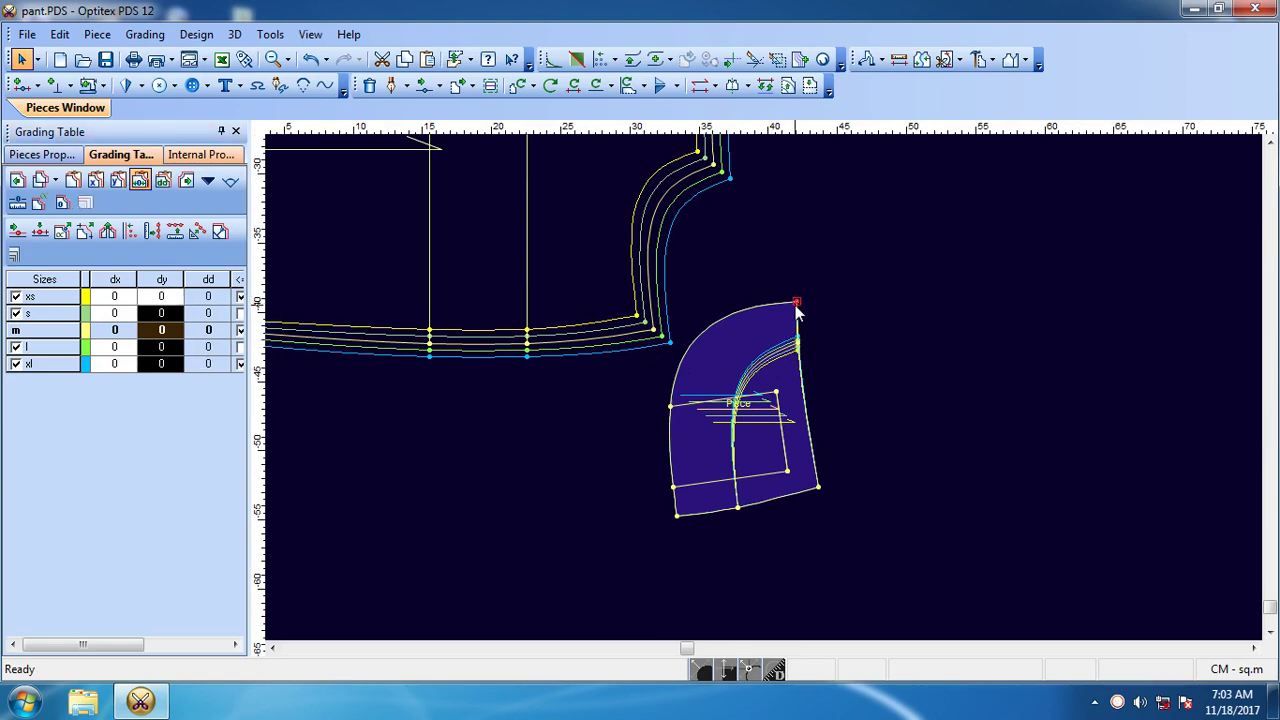
{"action": "scroll", "coordinate": [798, 318], "scroll_direction": "up", "scroll_amount": 2}
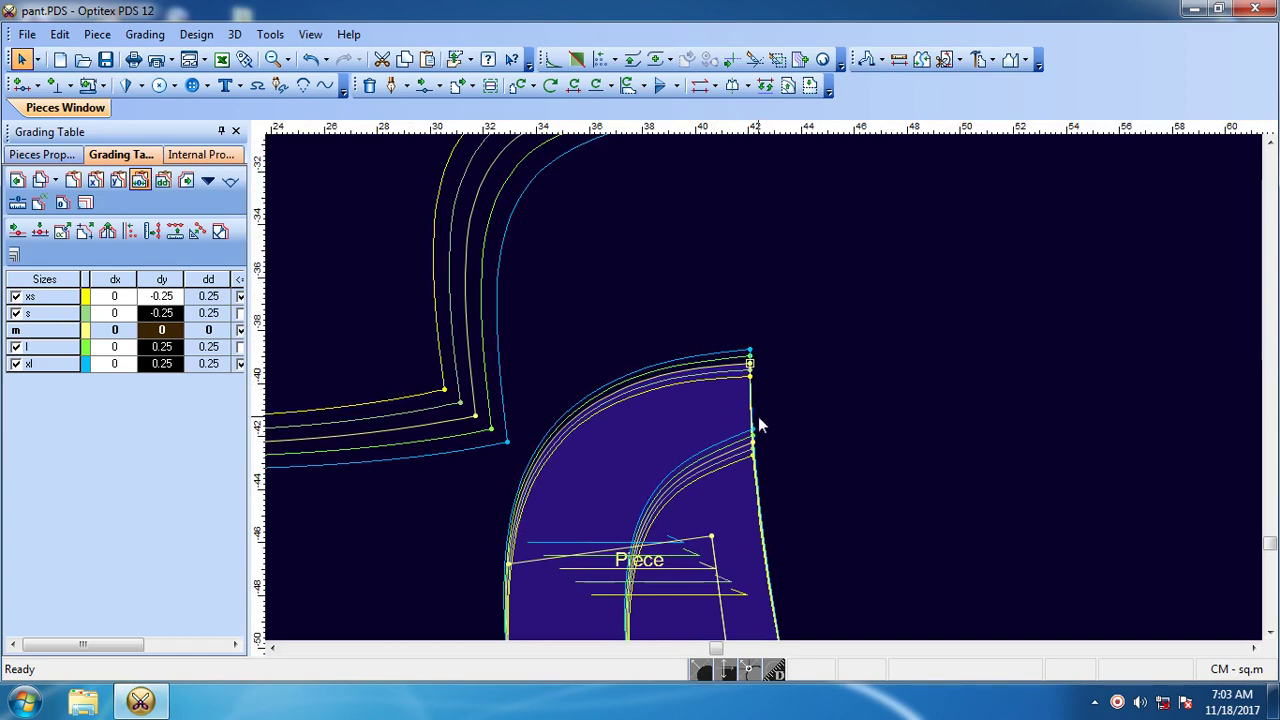
{"action": "scroll", "coordinate": [737, 371], "scroll_direction": "down", "scroll_amount": 2}
{"action": "scroll", "coordinate": [741, 438], "scroll_direction": "up", "scroll_amount": 1}
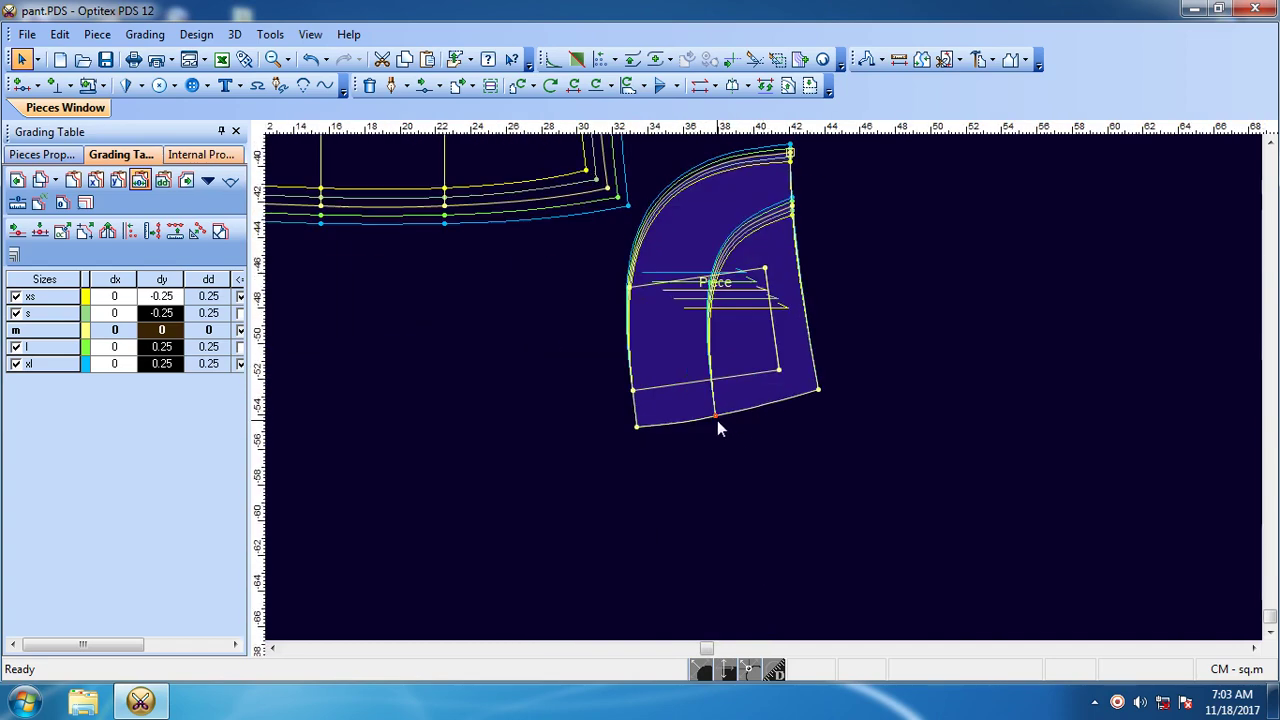
{"action": "left_click", "coordinate": [716, 415]}
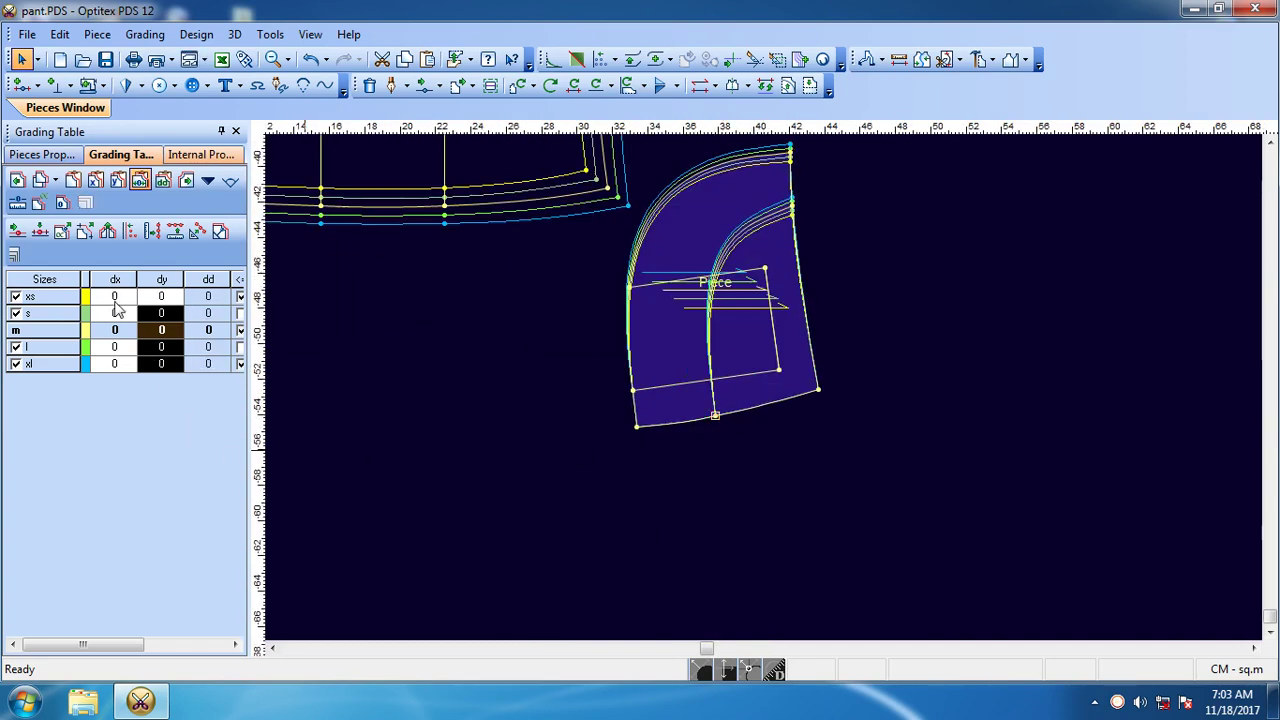
Step: Grade the pocket's bottom-edge midpoint dx 0.25 per size, flipping the direction
{"action": "left_click_drag", "start_coordinate": [115, 310], "coordinate": [130, 376]}
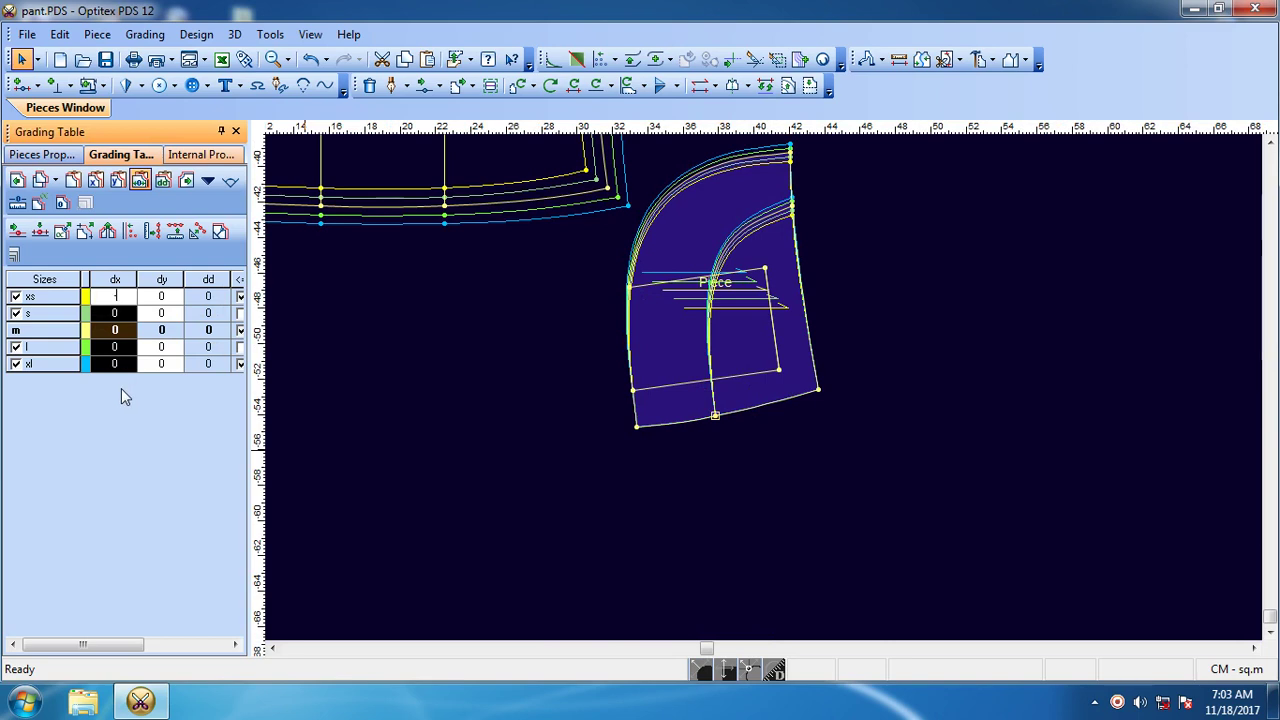
{"action": "type", "text": "-.25"}
{"action": "key", "text": "Return"}
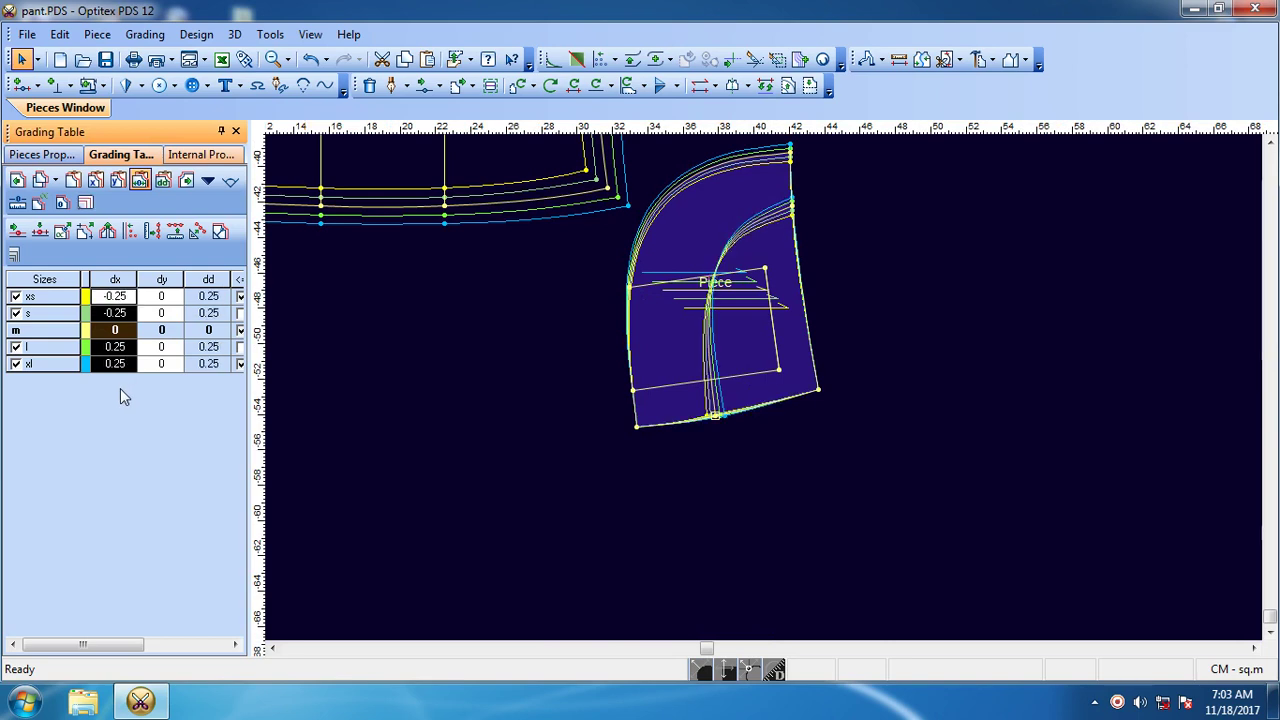
{"action": "right_click", "coordinate": [136, 276]}
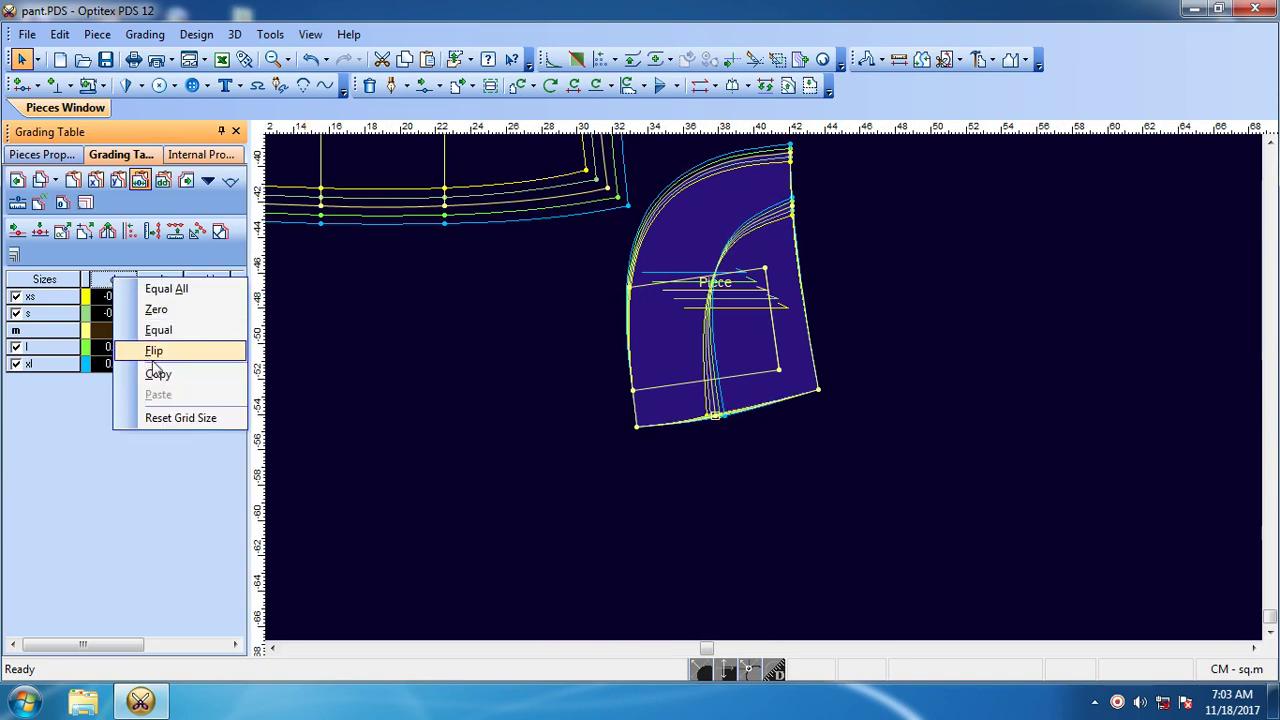
{"action": "left_click", "coordinate": [150, 352]}
{"action": "left_click", "coordinate": [762, 524]}
Step: Paste the 0.25 dx grade onto the bottom-left corner and flip its direction
{"action": "left_click", "coordinate": [716, 416]}
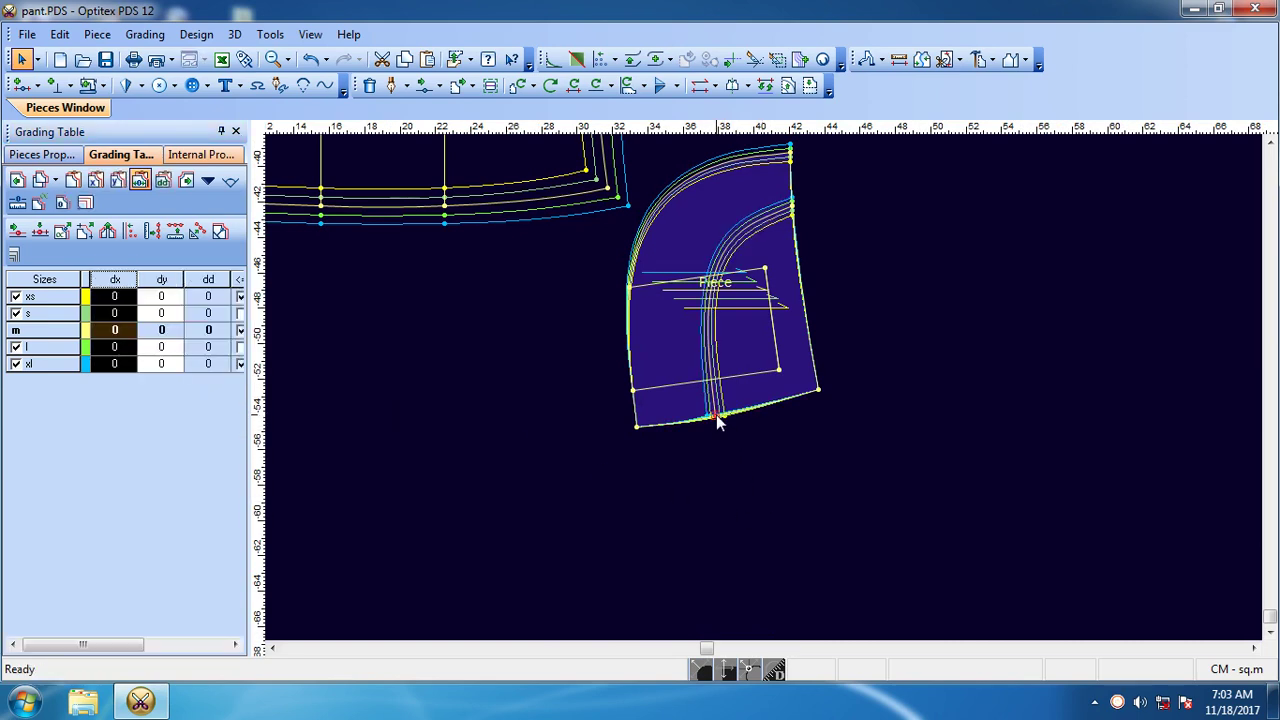
{"action": "left_click", "coordinate": [636, 428]}
{"action": "key", "text": "ctrl+v"}
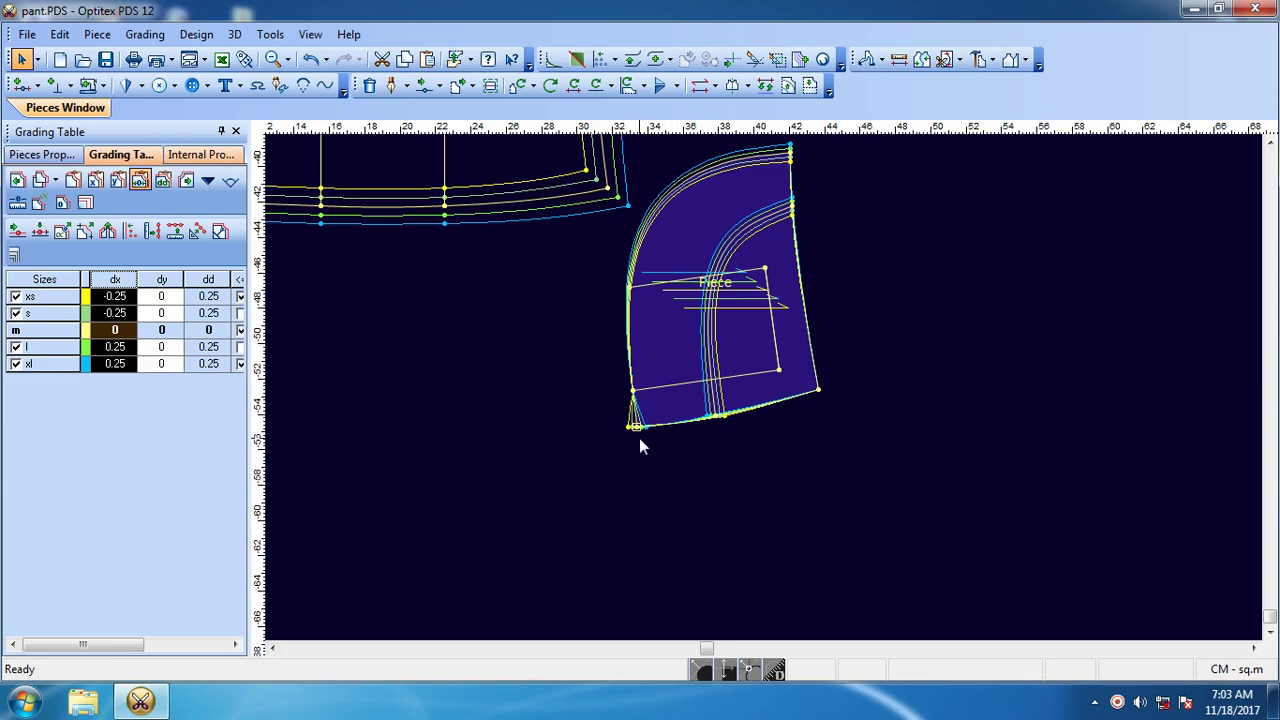
{"action": "right_click", "coordinate": [112, 274]}
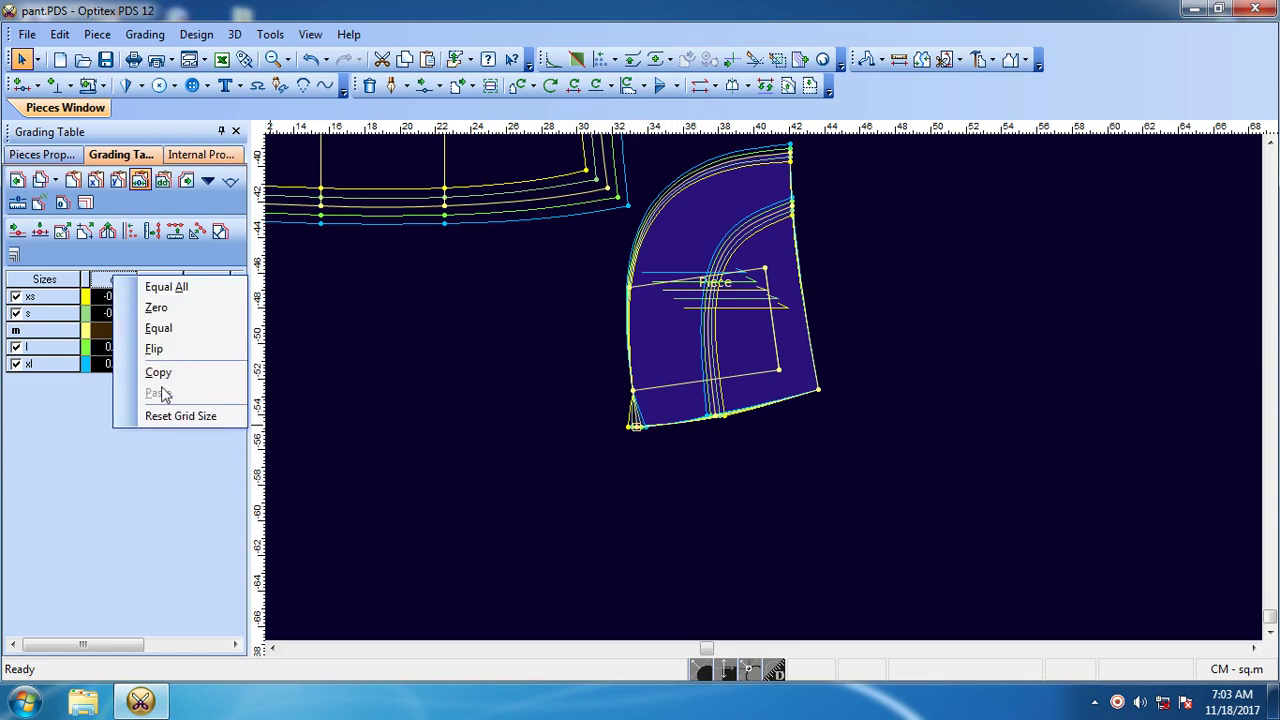
{"action": "left_click", "coordinate": [160, 350]}
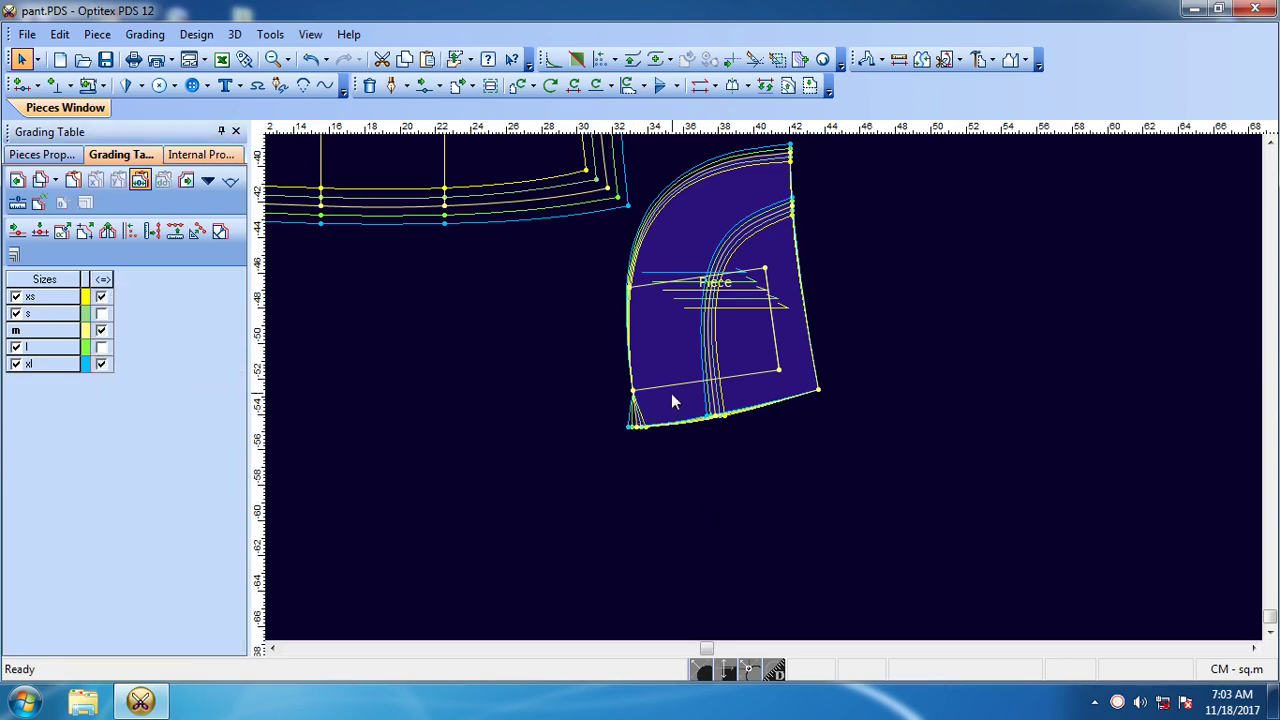
Step: Paste the 0.25 horizontal grade onto the pocket's left-edge point
{"action": "scroll", "coordinate": [672, 396], "scroll_direction": "up", "scroll_amount": 2}
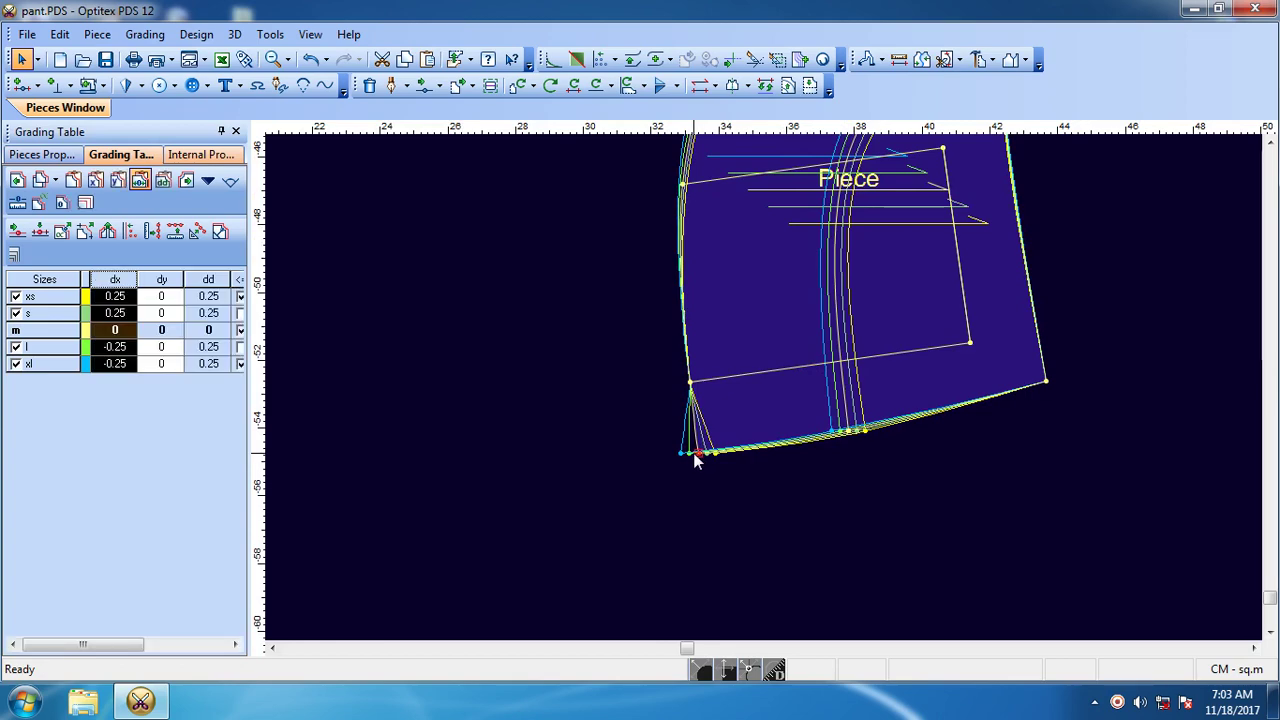
{"action": "left_click", "coordinate": [689, 382]}
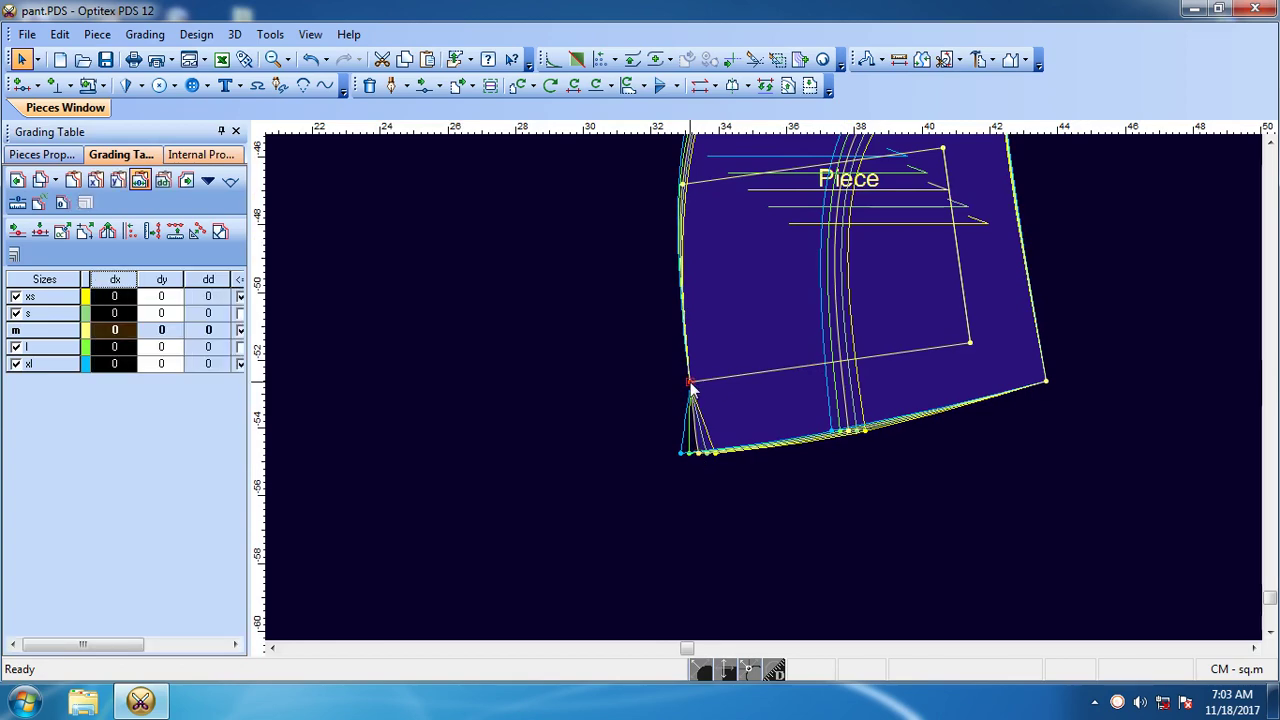
{"action": "key", "text": "ctrl+v"}
{"action": "scroll", "coordinate": [690, 390], "scroll_direction": "down", "scroll_amount": 2}
{"action": "scroll", "coordinate": [735, 350], "scroll_direction": "up", "scroll_amount": 3}
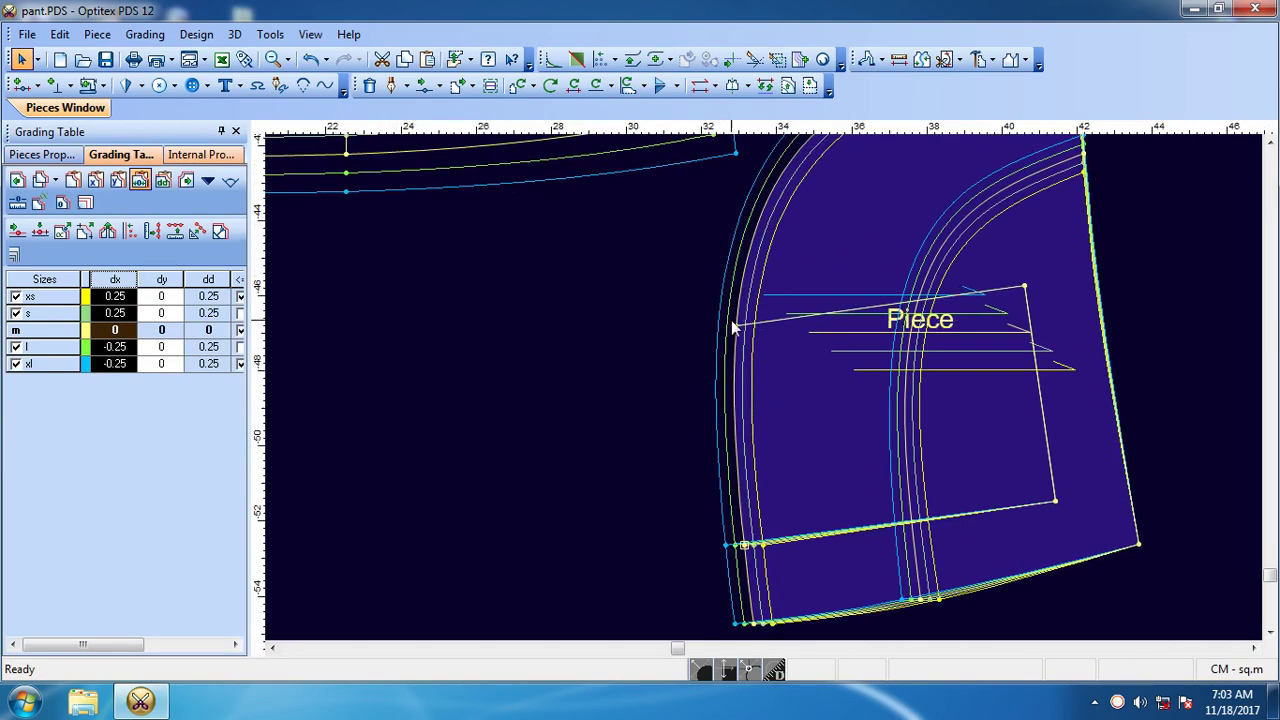
{"action": "scroll", "coordinate": [750, 355], "scroll_direction": "down", "scroll_amount": 1}
{"action": "scroll", "coordinate": [992, 436], "scroll_direction": "down", "scroll_amount": 1}
{"action": "left_click", "coordinate": [1018, 449]}
{"action": "scroll", "coordinate": [763, 384], "scroll_direction": "down", "scroll_amount": 1}
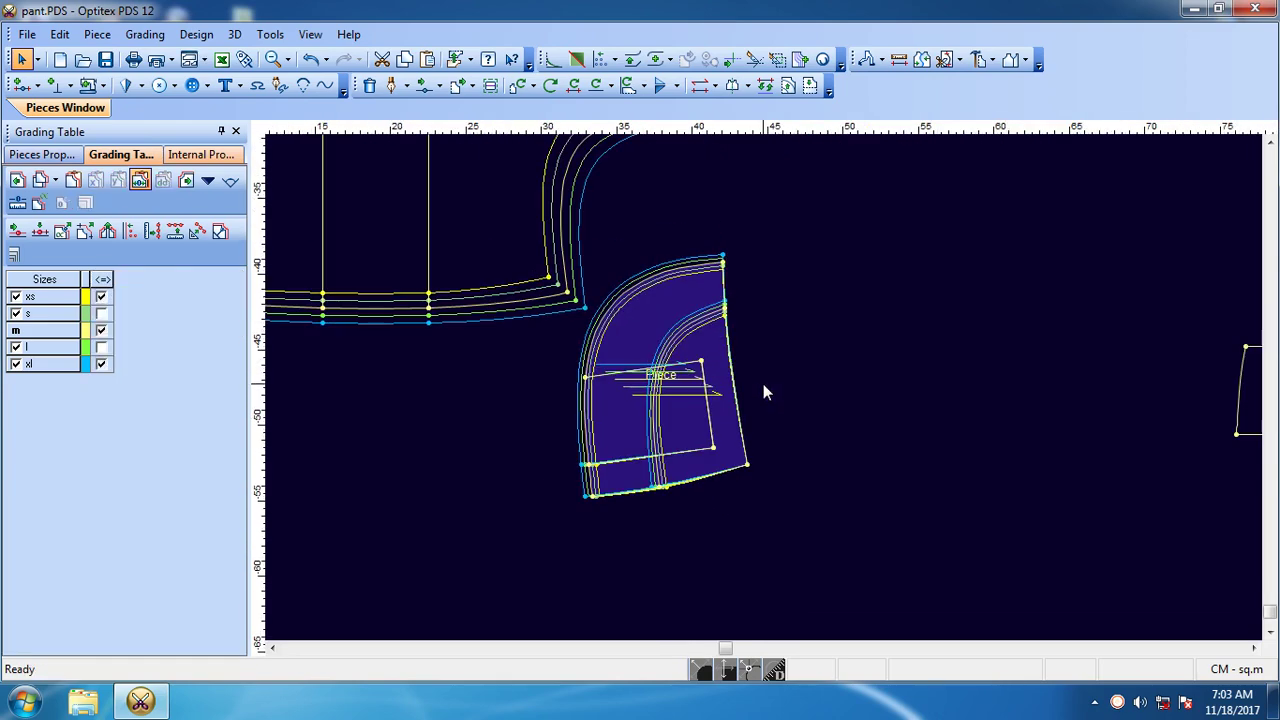
{"action": "scroll", "coordinate": [763, 385], "scroll_direction": "up", "scroll_amount": 1}
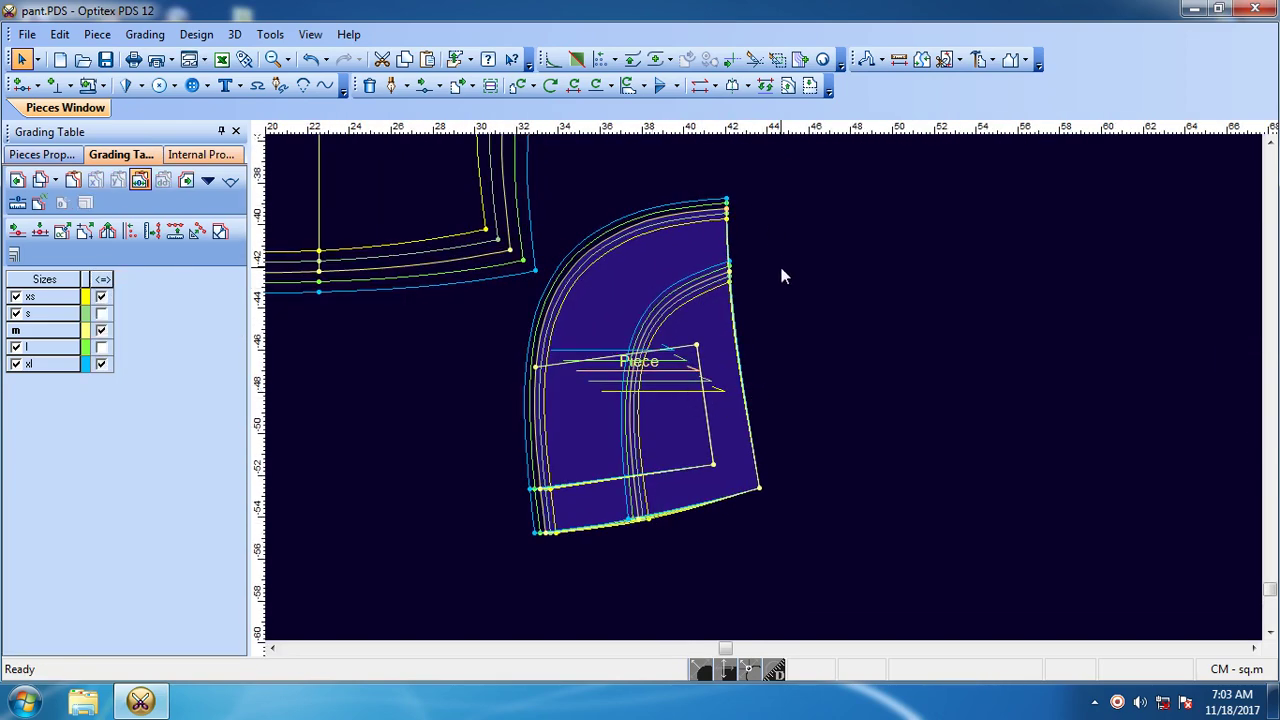
{"action": "left_click", "coordinate": [663, 374]}
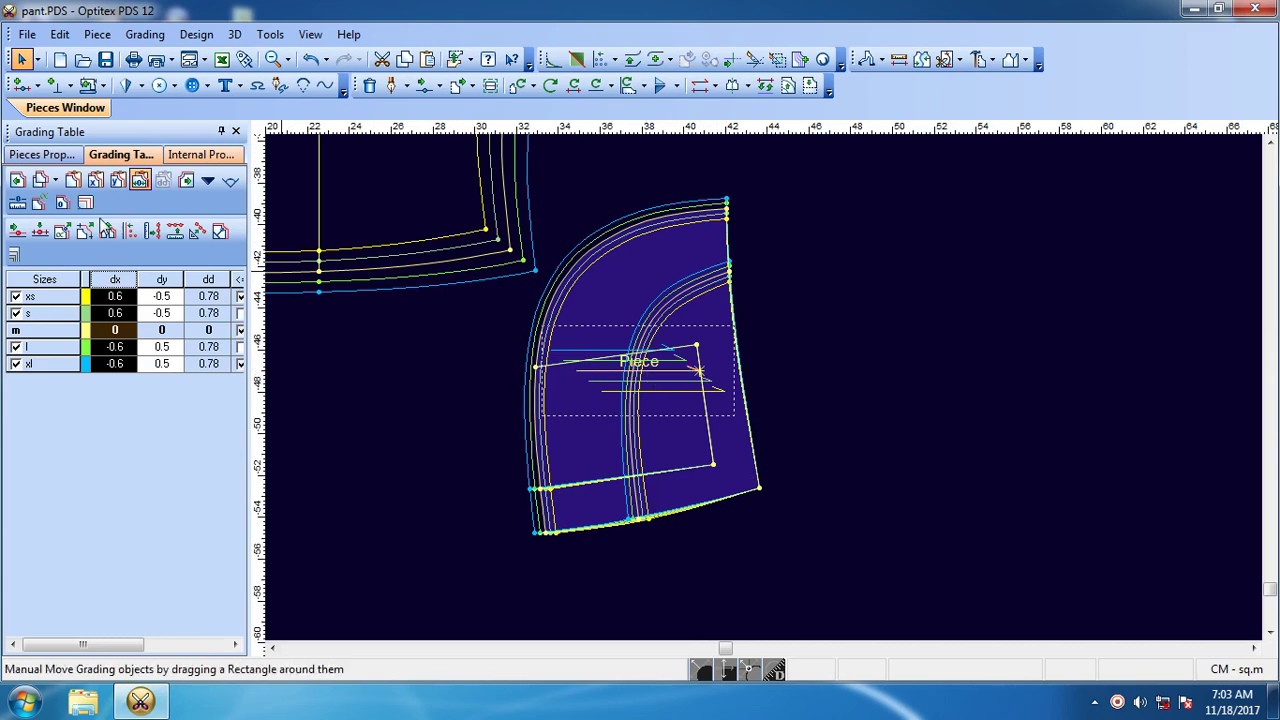
Step: Stack the pocket's graded size nests on the selected line
{"action": "left_click", "coordinate": [85, 204]}
{"action": "left_click", "coordinate": [115, 142]}
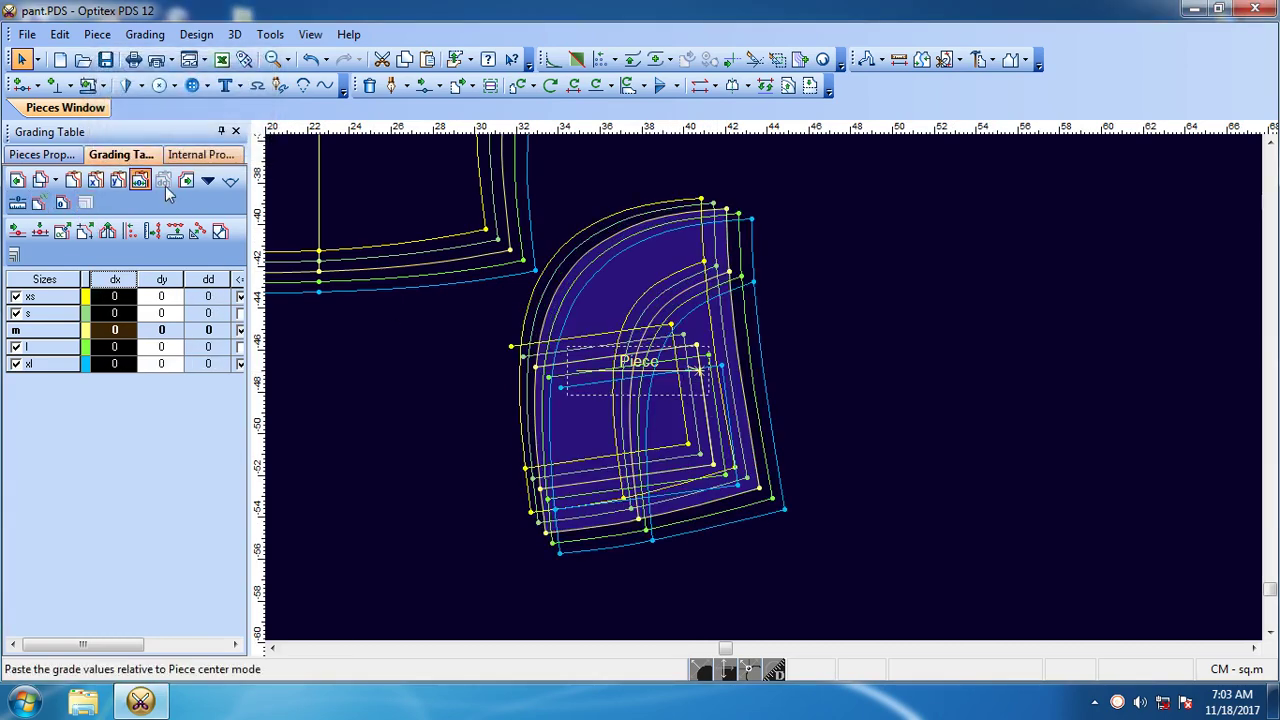
{"action": "scroll", "coordinate": [764, 387], "scroll_direction": "down", "scroll_amount": 3}
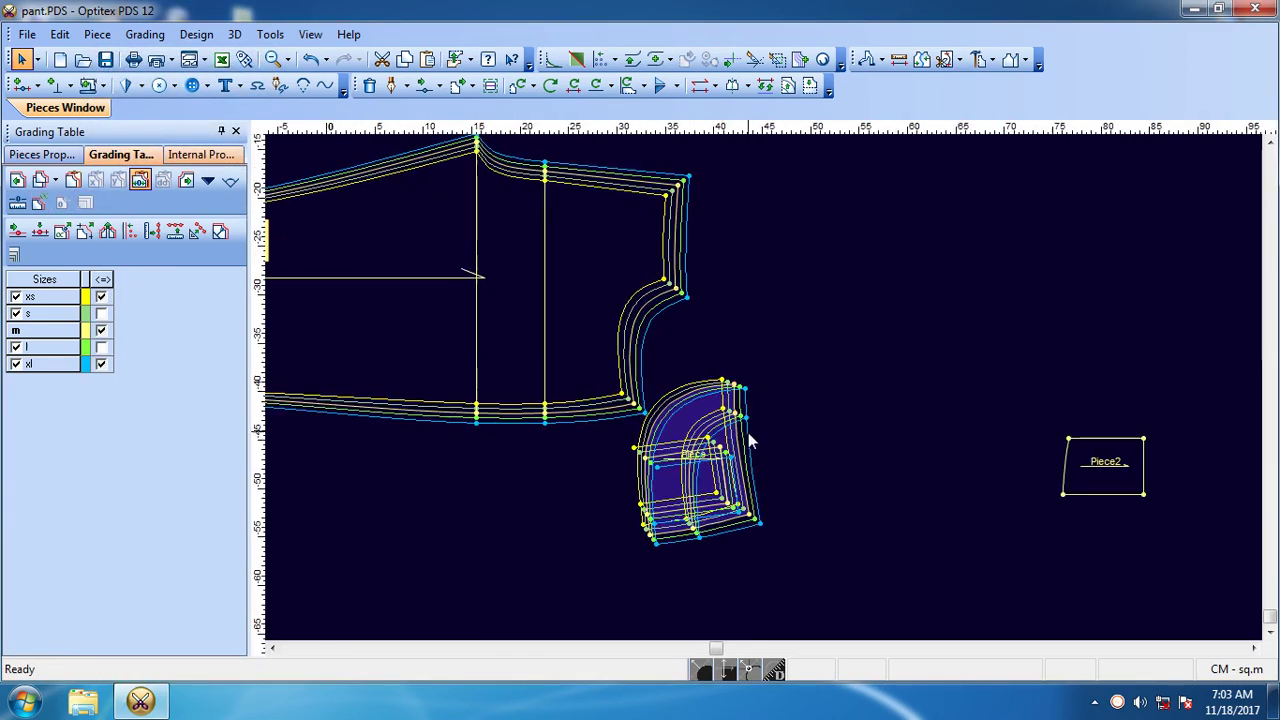
{"action": "scroll", "coordinate": [760, 398], "scroll_direction": "up", "scroll_amount": 1}
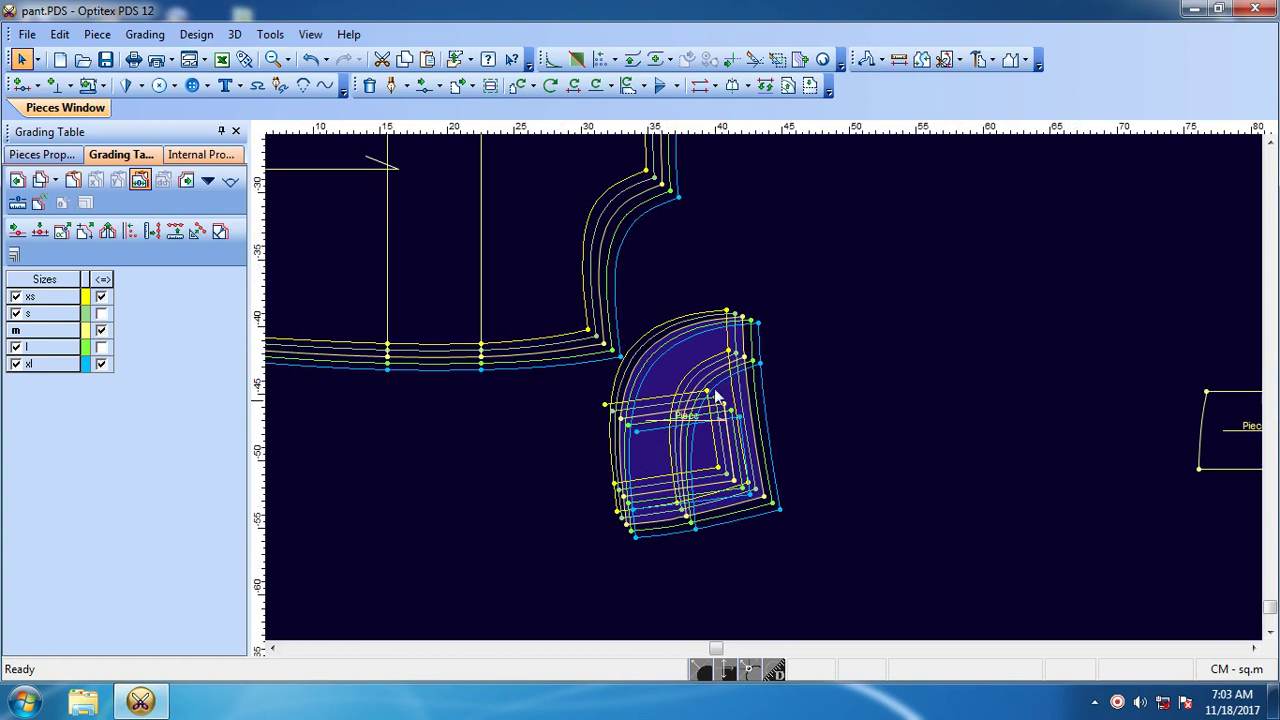
Step: Copy the pocket corner's grades onto the front's corner point and even its dy values
{"action": "left_click", "coordinate": [745, 359]}
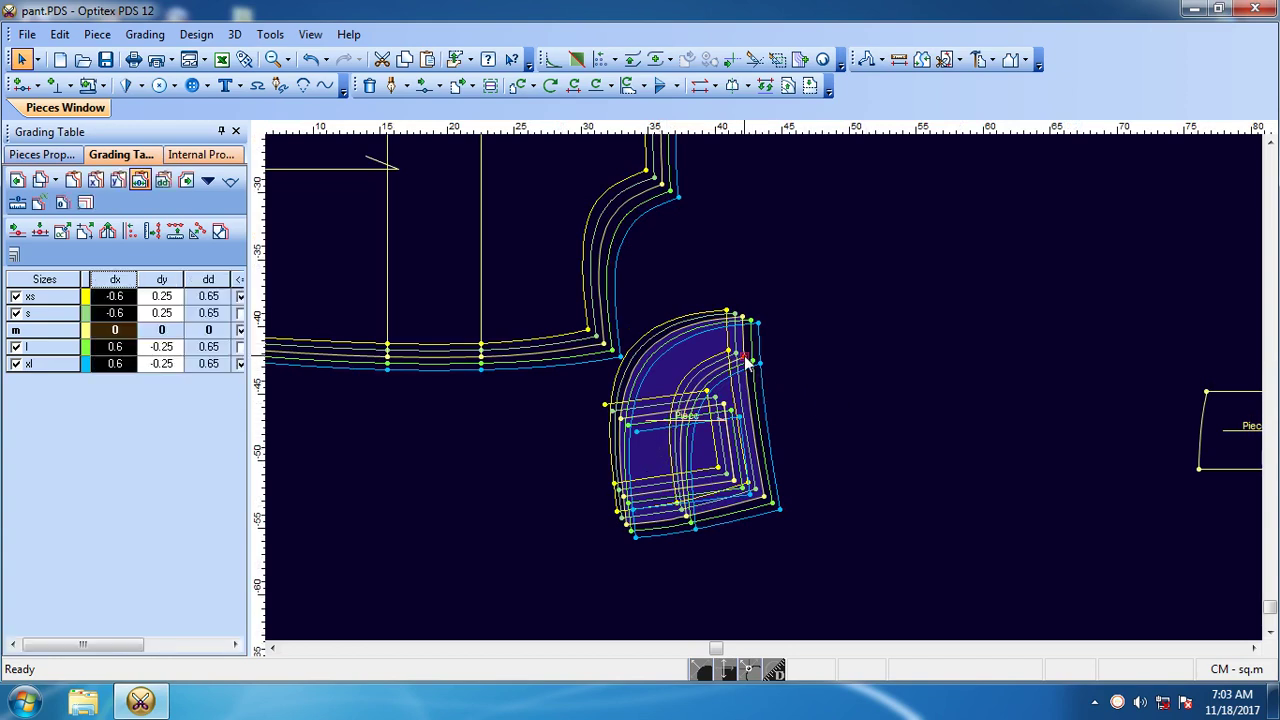
{"action": "left_click", "coordinate": [662, 187]}
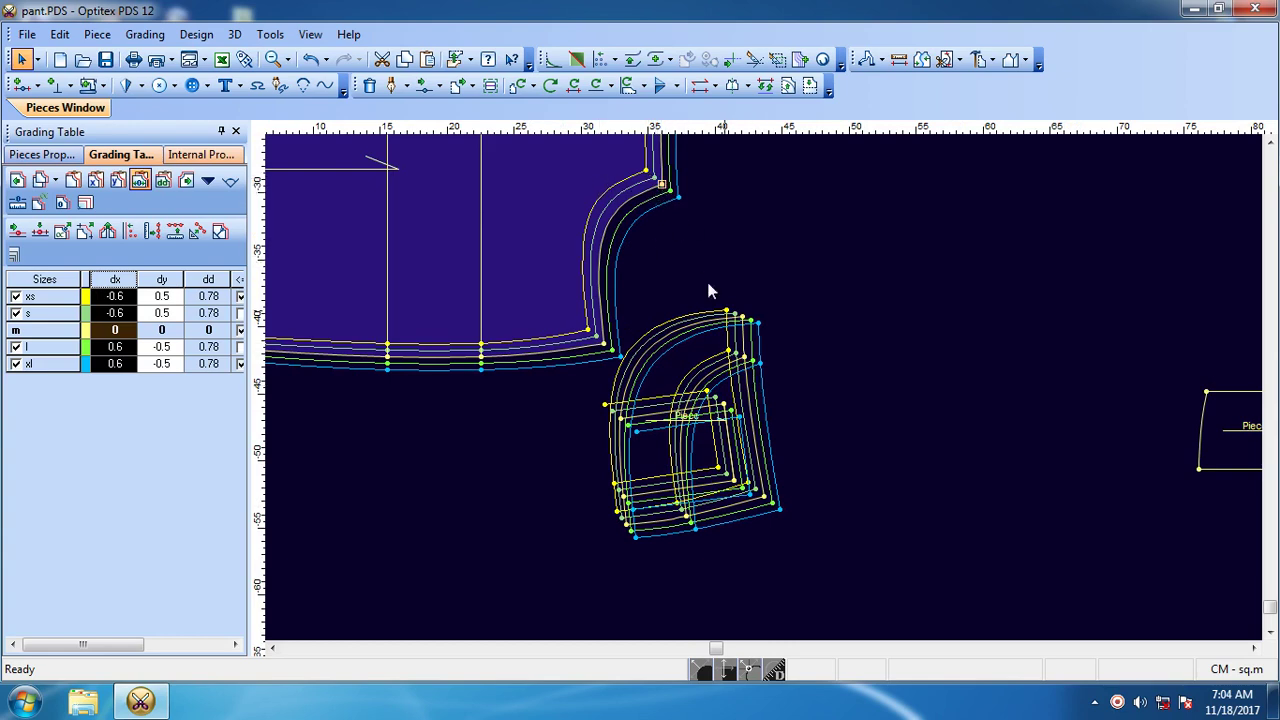
{"action": "left_click", "coordinate": [748, 360]}
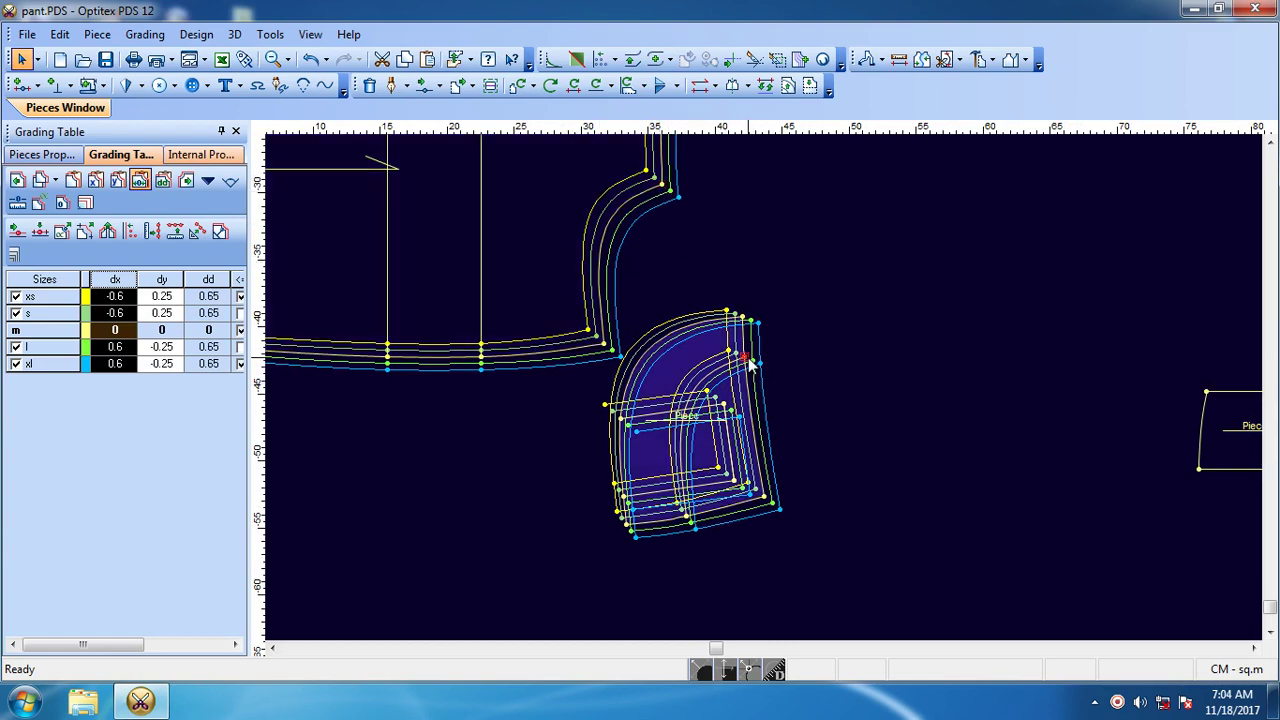
{"action": "left_click", "coordinate": [39, 182]}
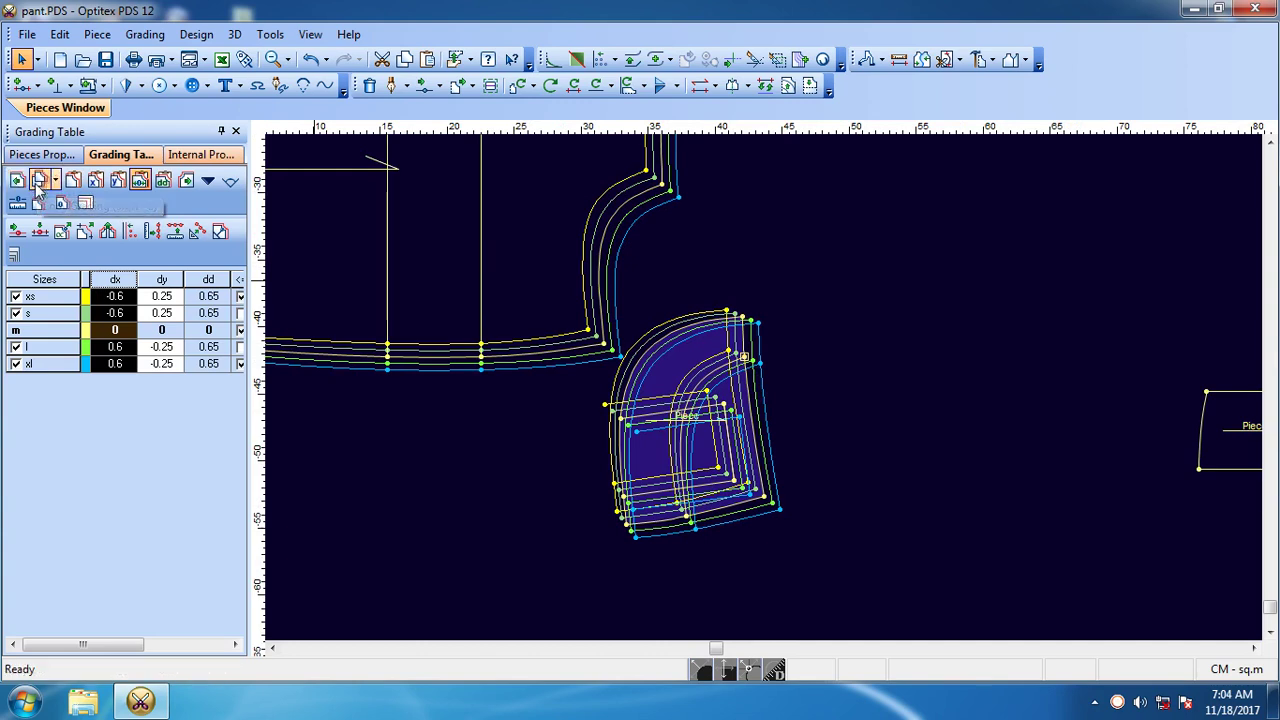
{"action": "left_click", "coordinate": [661, 184]}
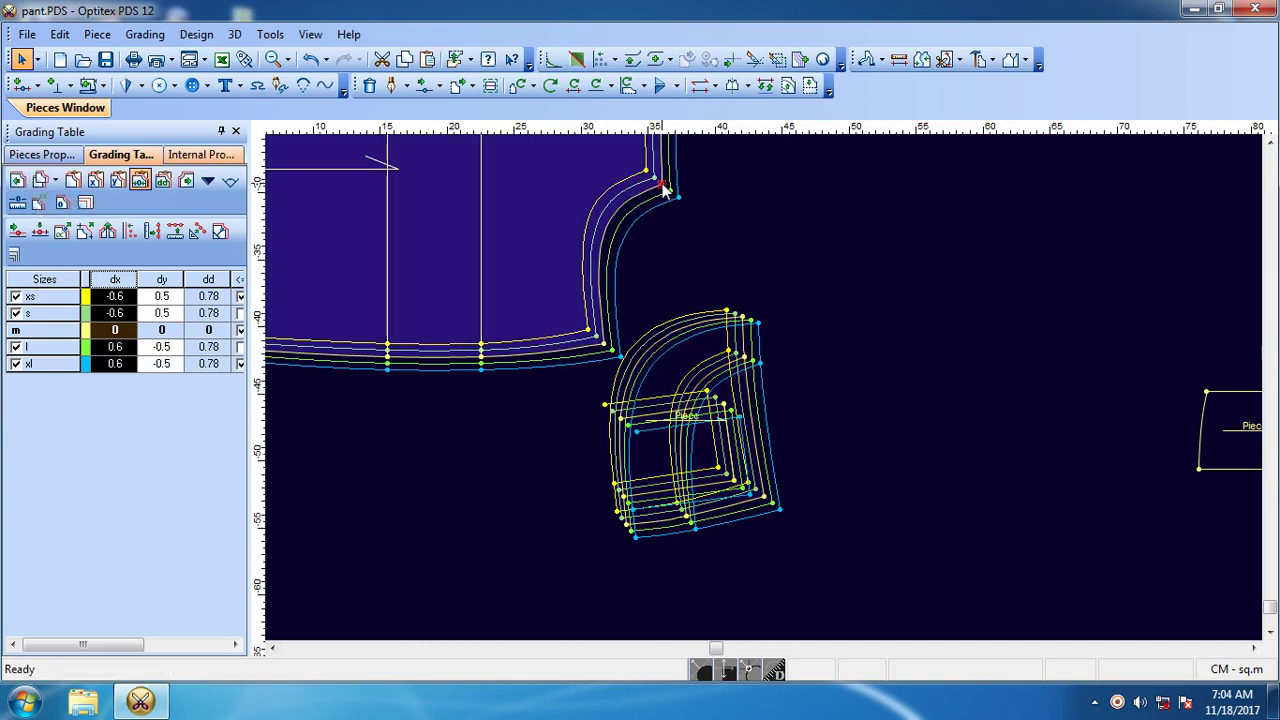
{"action": "left_click", "coordinate": [79, 190]}
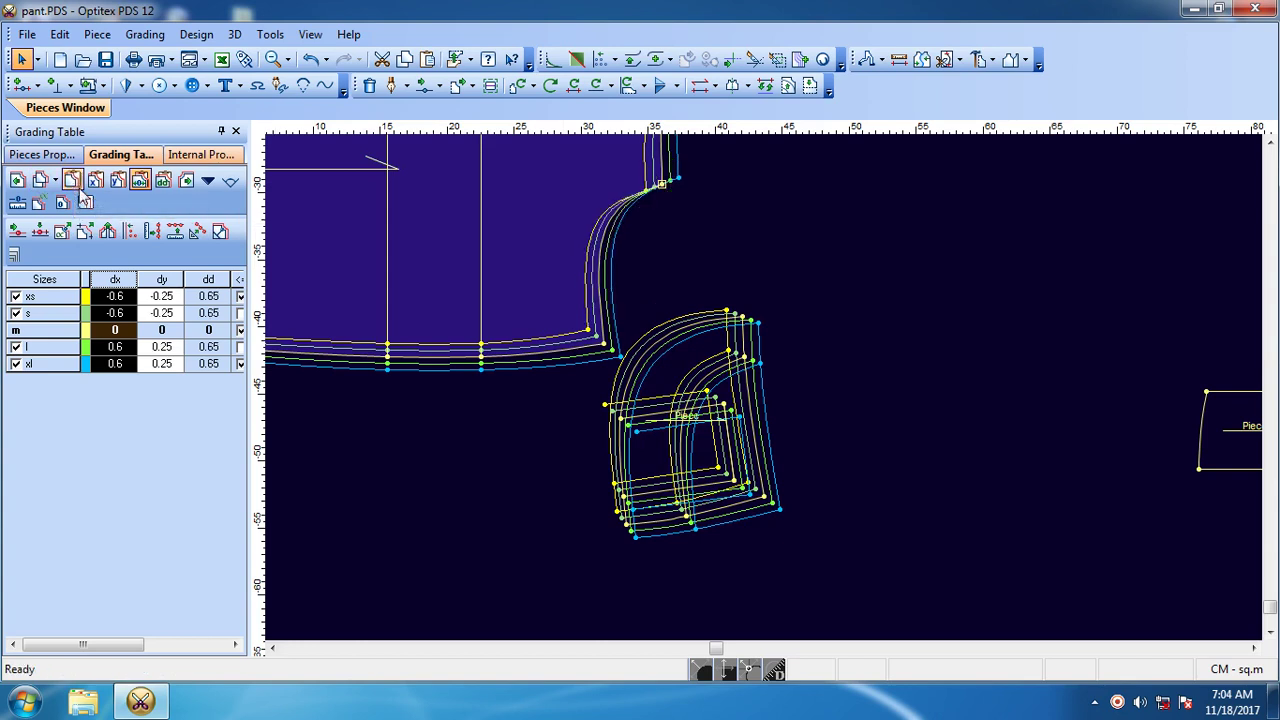
{"action": "left_click", "coordinate": [662, 190]}
{"action": "left_click", "coordinate": [744, 356]}
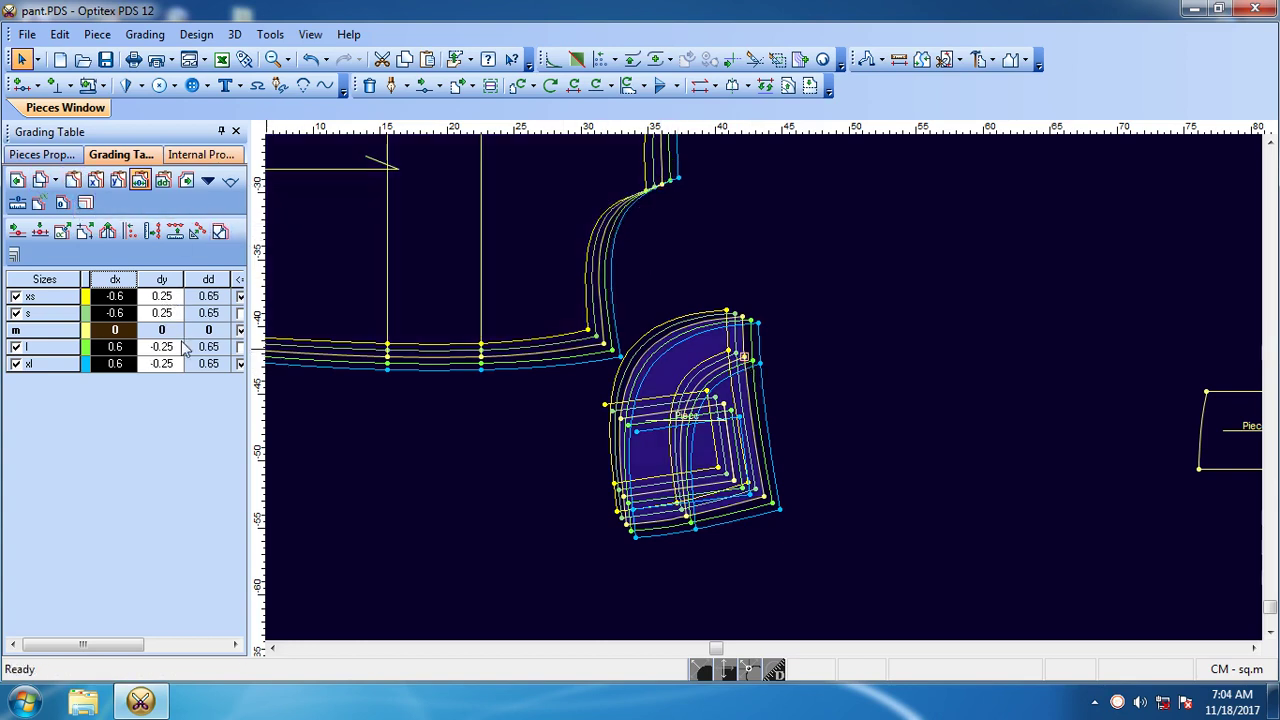
{"action": "left_click", "coordinate": [662, 188]}
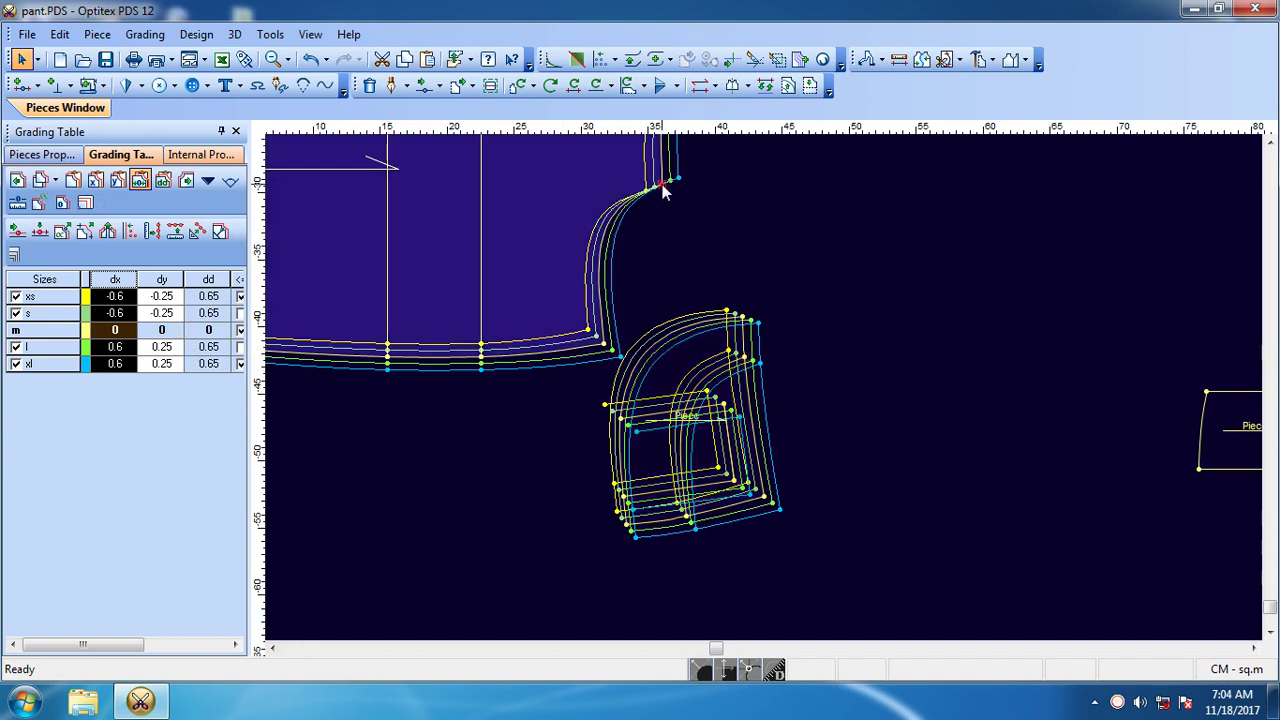
{"action": "left_click", "coordinate": [162, 279]}
{"action": "right_click", "coordinate": [159, 288]}
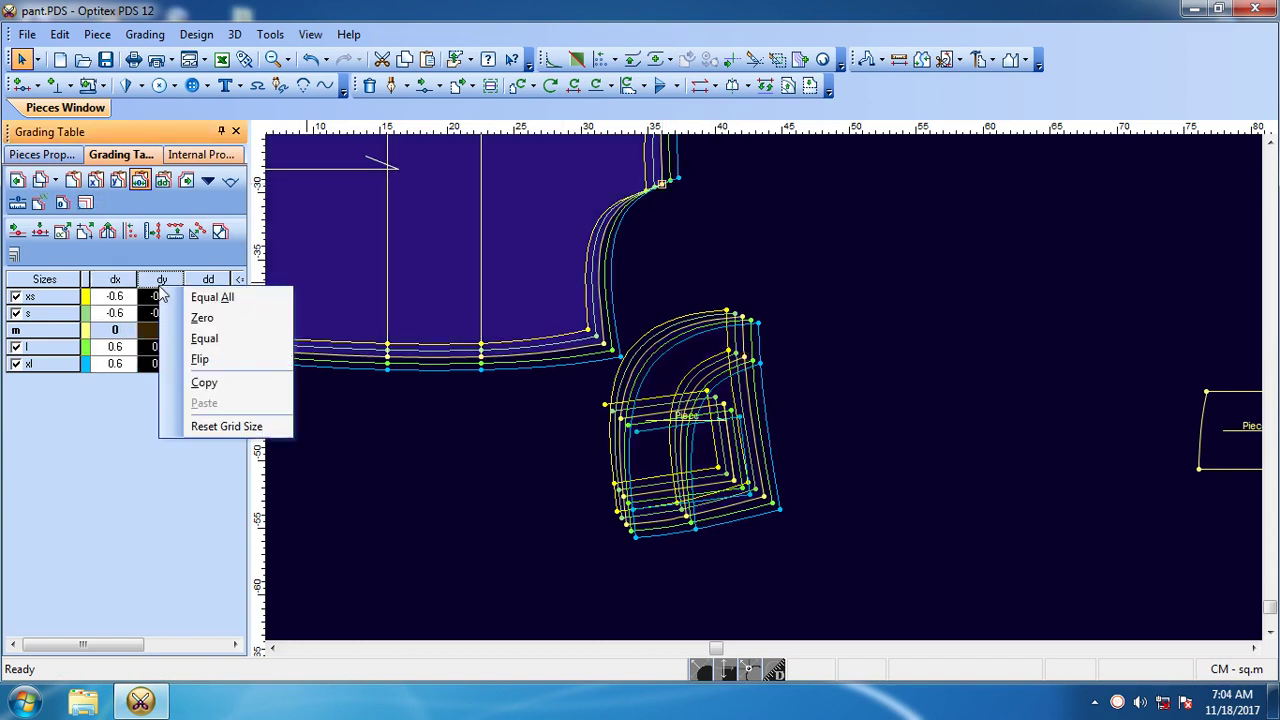
{"action": "left_click", "coordinate": [205, 338]}
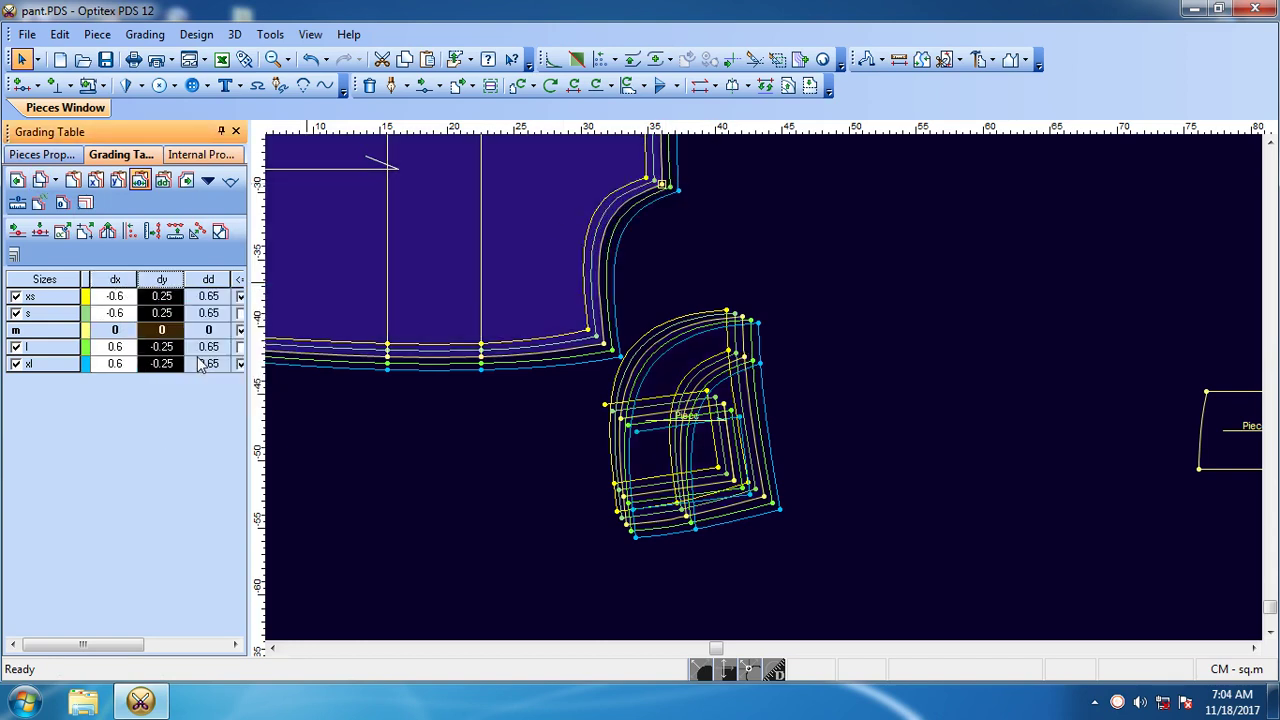
Step: Paste the pocket's grades onto the front's pocket-opening point and flip its dx sign
{"action": "left_click", "coordinate": [624, 528]}
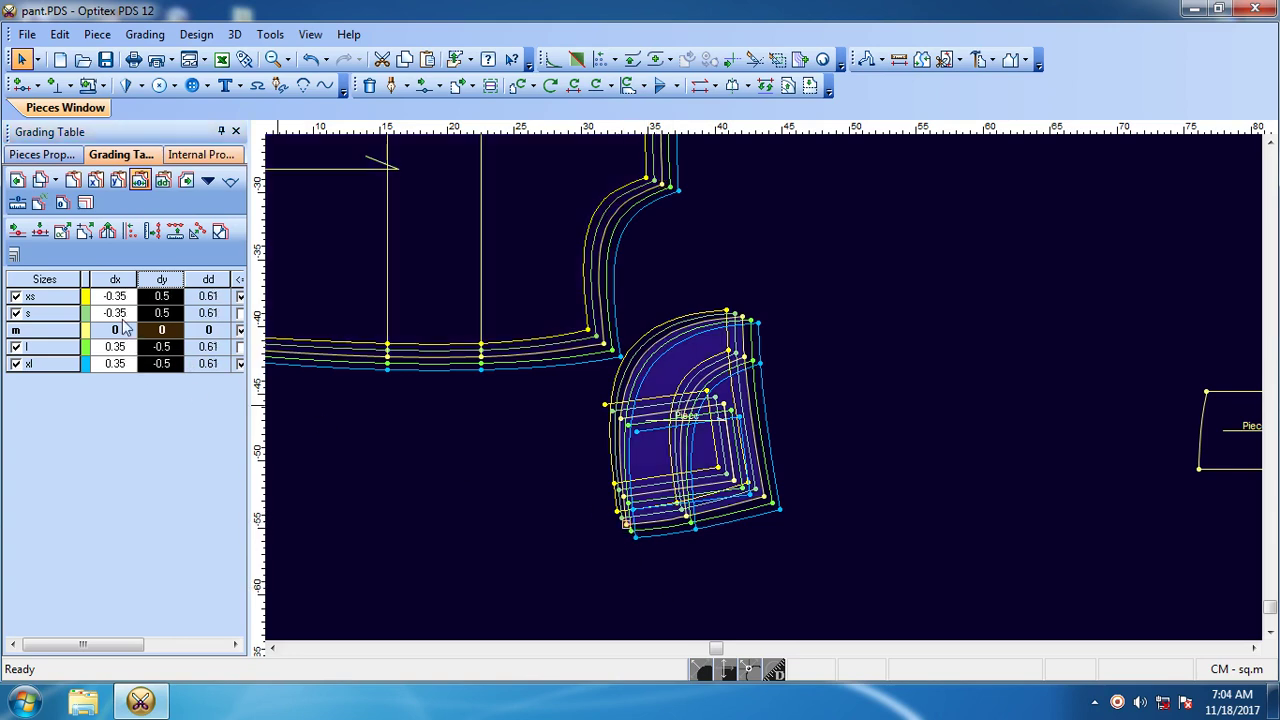
{"action": "left_click", "coordinate": [604, 345]}
{"action": "left_click", "coordinate": [73, 182]}
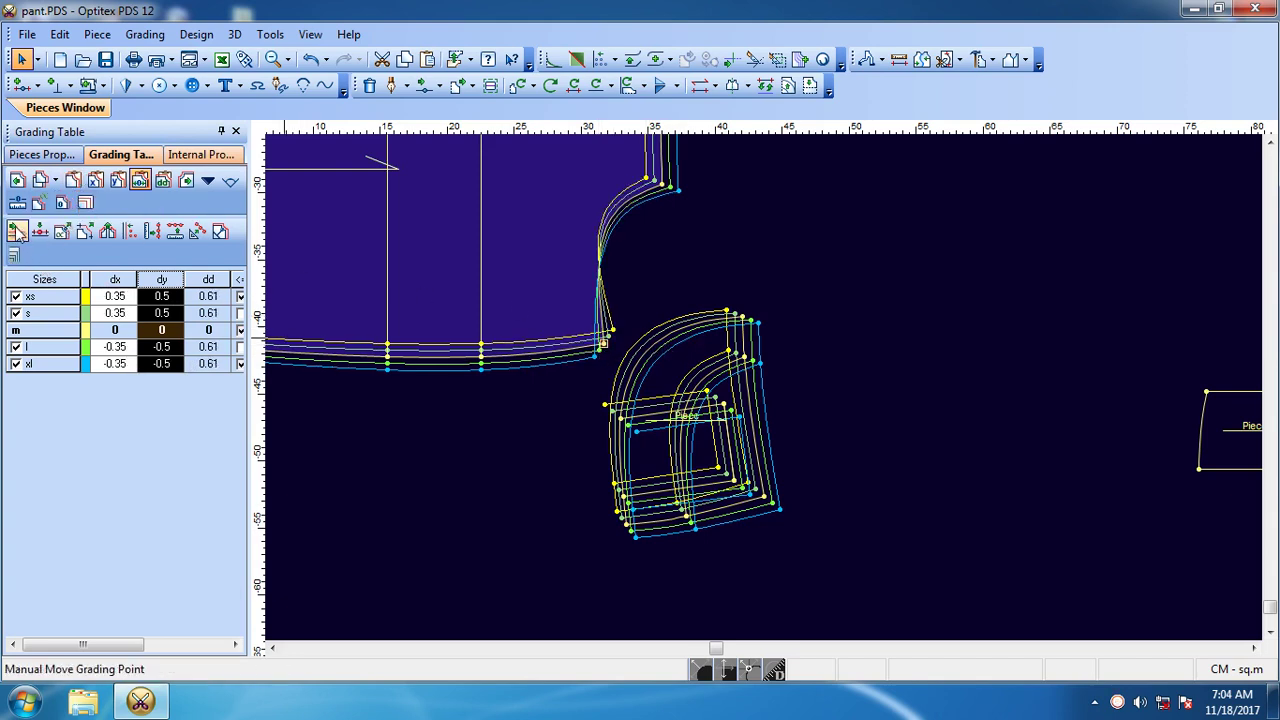
{"action": "left_click", "coordinate": [118, 281]}
{"action": "right_click", "coordinate": [142, 288]}
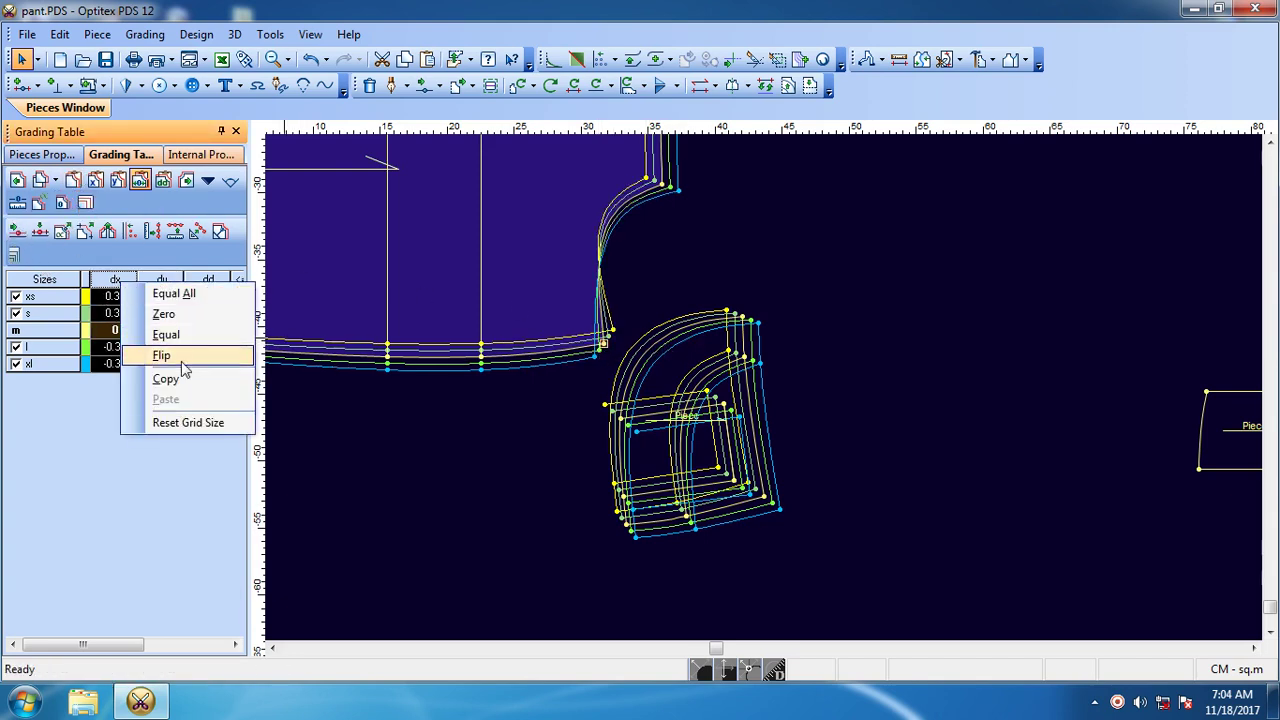
{"action": "left_click", "coordinate": [170, 354]}
{"action": "left_click", "coordinate": [546, 538]}
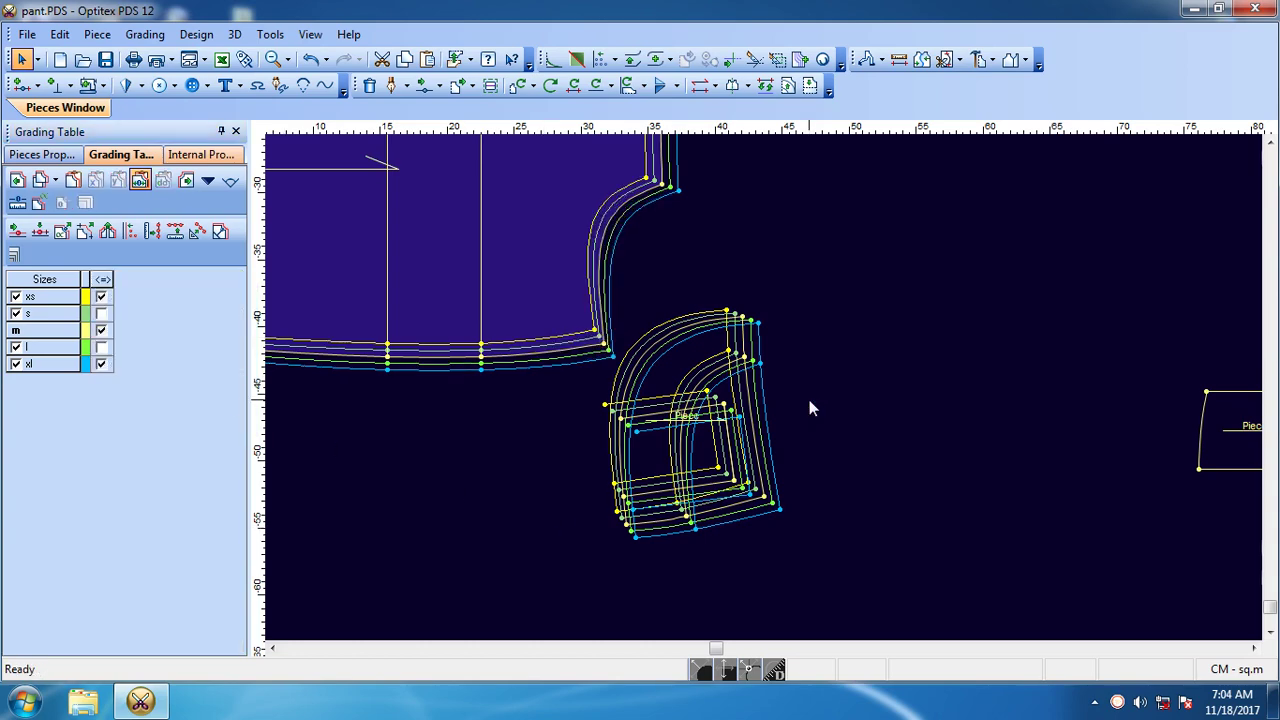
{"action": "scroll", "coordinate": [808, 400], "scroll_direction": "down", "scroll_amount": 3}
{"action": "scroll", "coordinate": [758, 380], "scroll_direction": "up", "scroll_amount": 2}
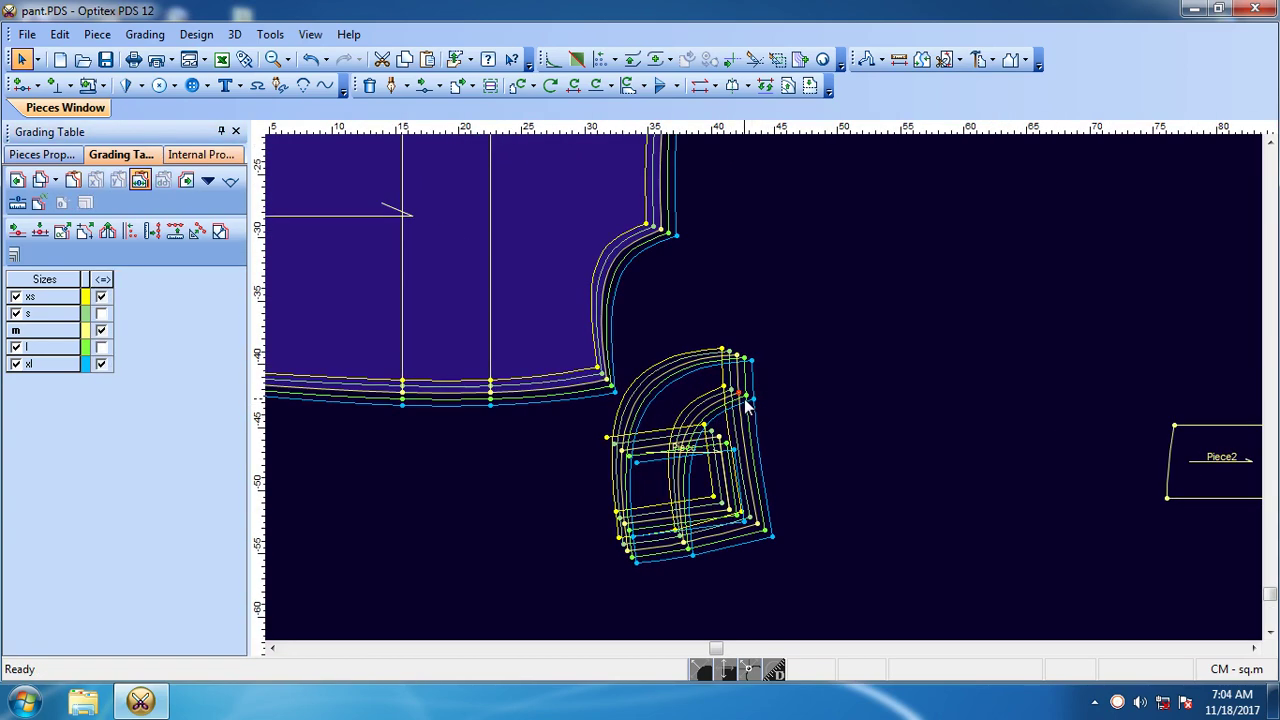
{"action": "left_click", "coordinate": [757, 524]}
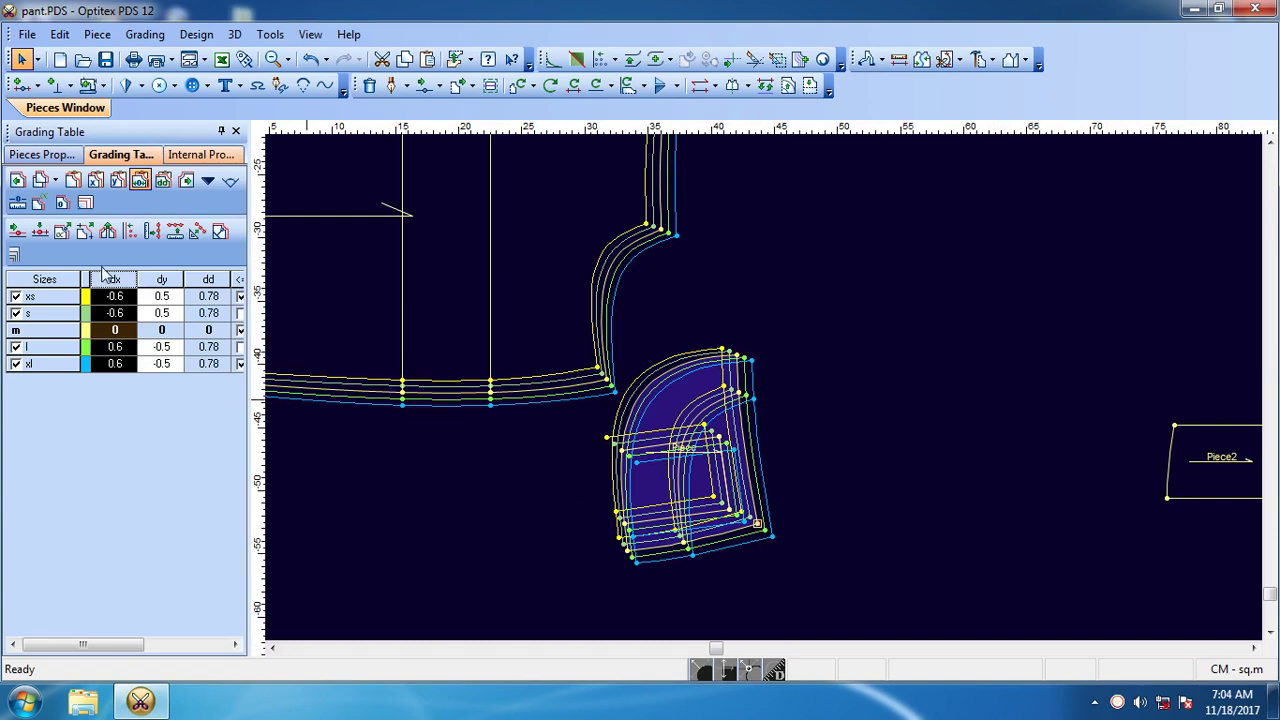
{"action": "left_click", "coordinate": [85, 202]}
{"action": "left_click", "coordinate": [134, 134]}
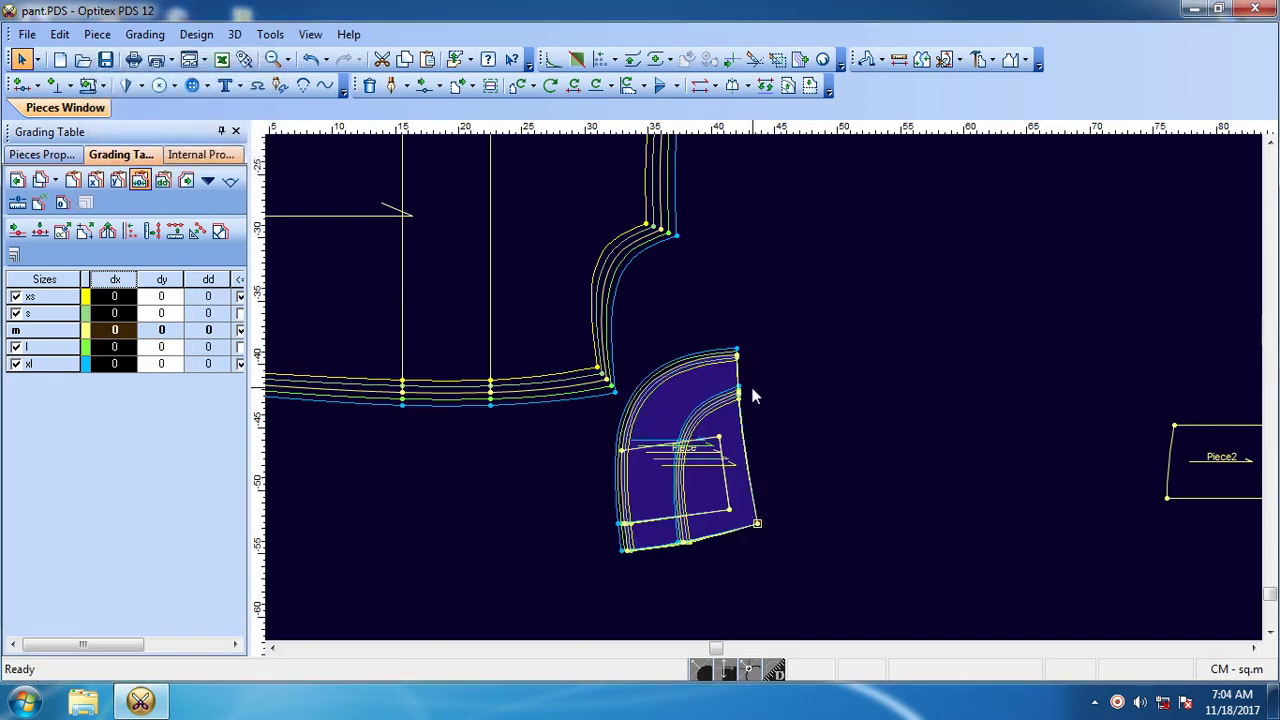
{"action": "left_click", "coordinate": [684, 542]}
{"action": "left_click", "coordinate": [833, 470]}
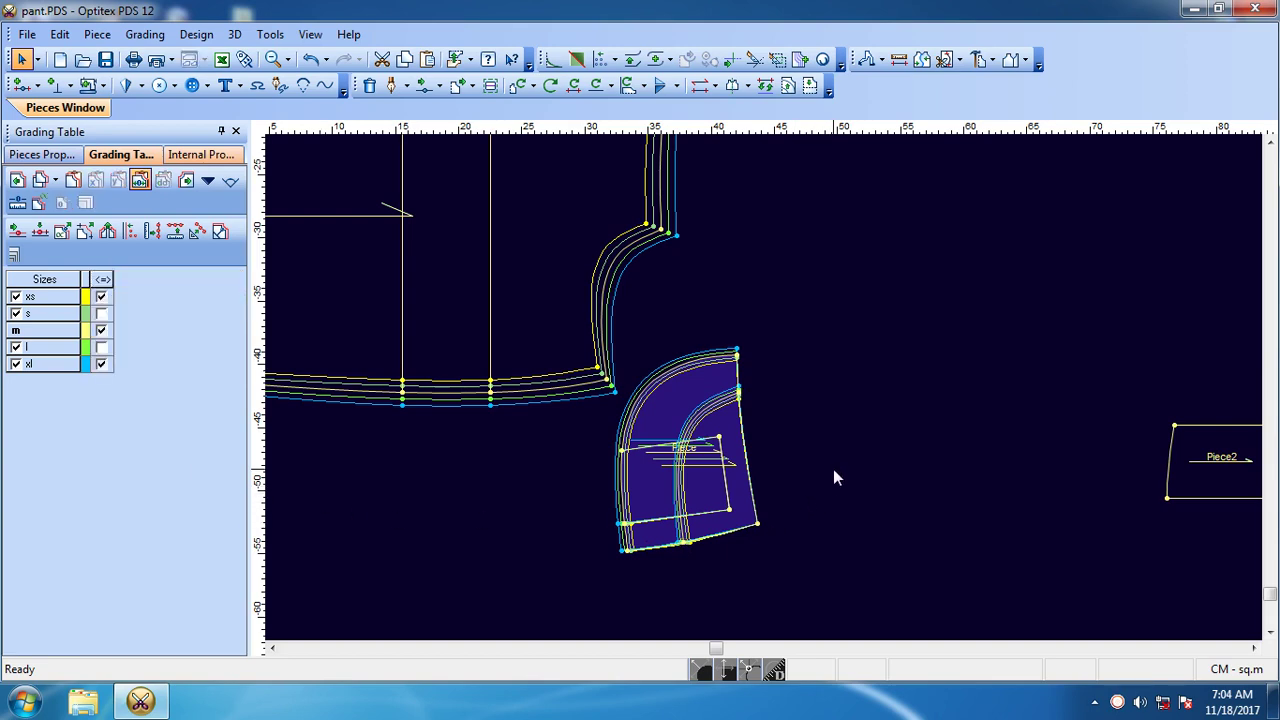
{"action": "left_click", "coordinate": [774, 440]}
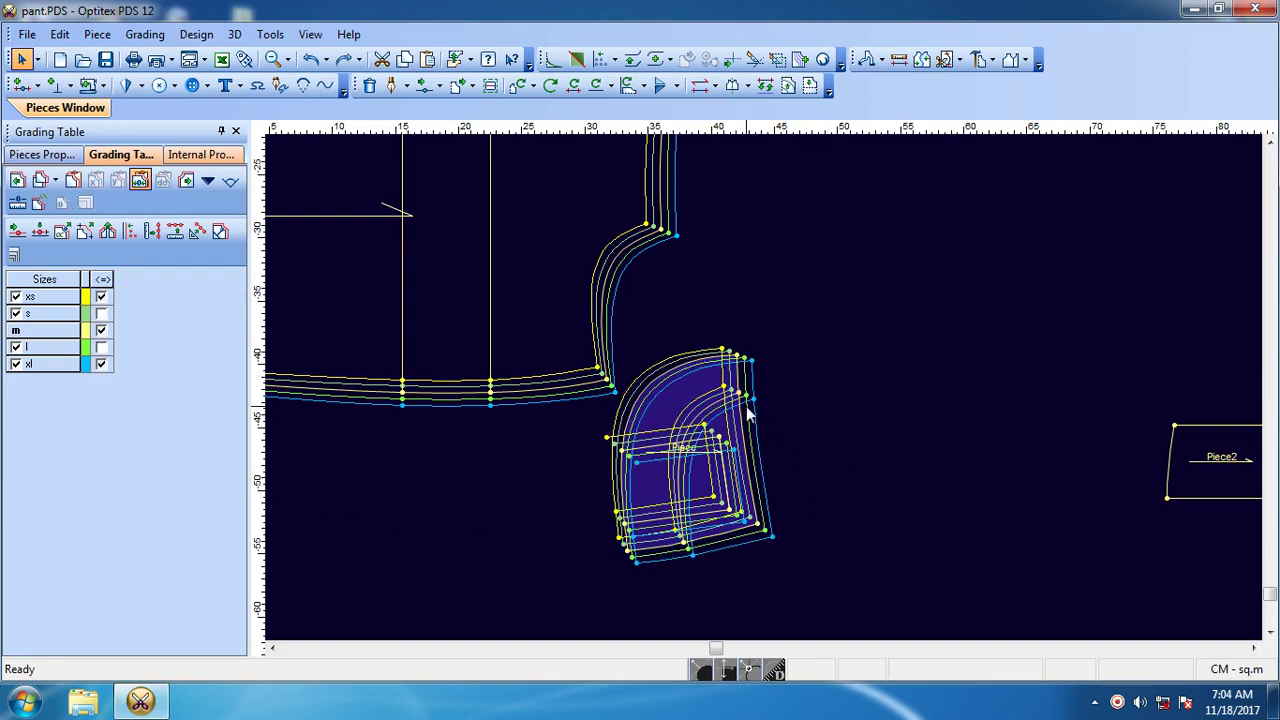
Step: Lay the pocket over front1's crotch curve and compare it at size s
{"action": "left_click_drag", "start_coordinate": [749, 409], "coordinate": [680, 243]}
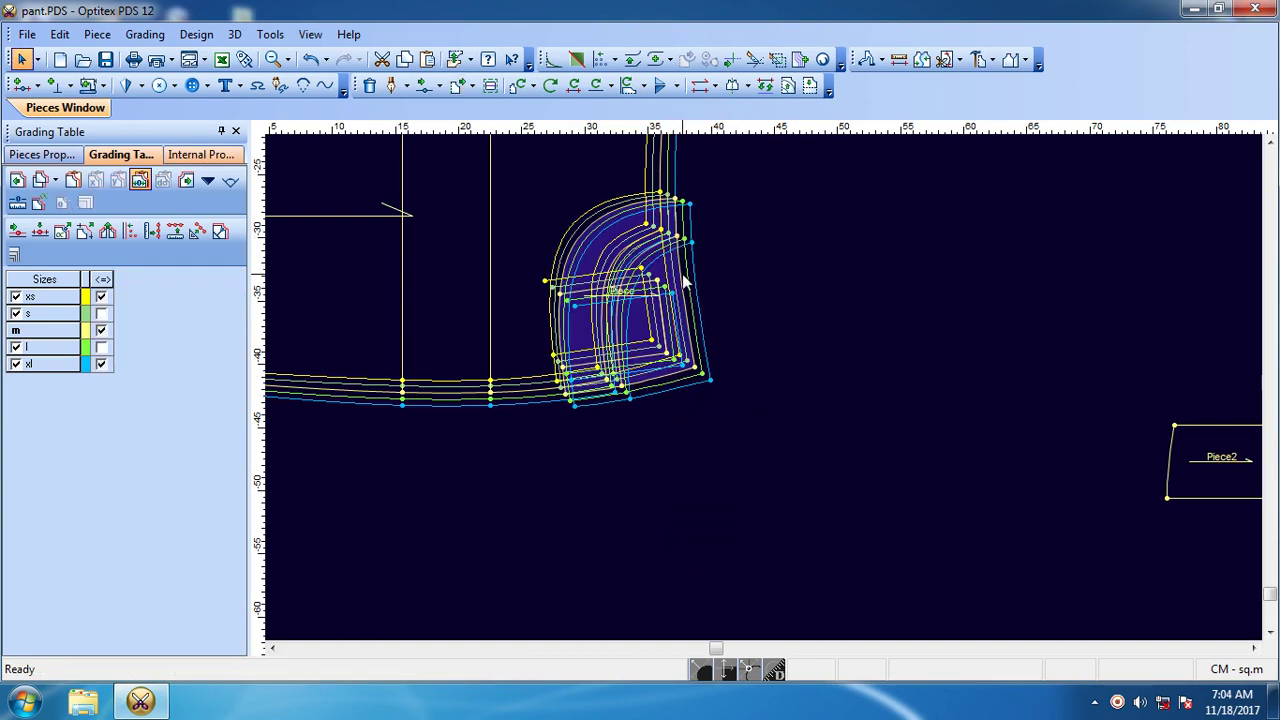
{"action": "left_click", "coordinate": [683, 285]}
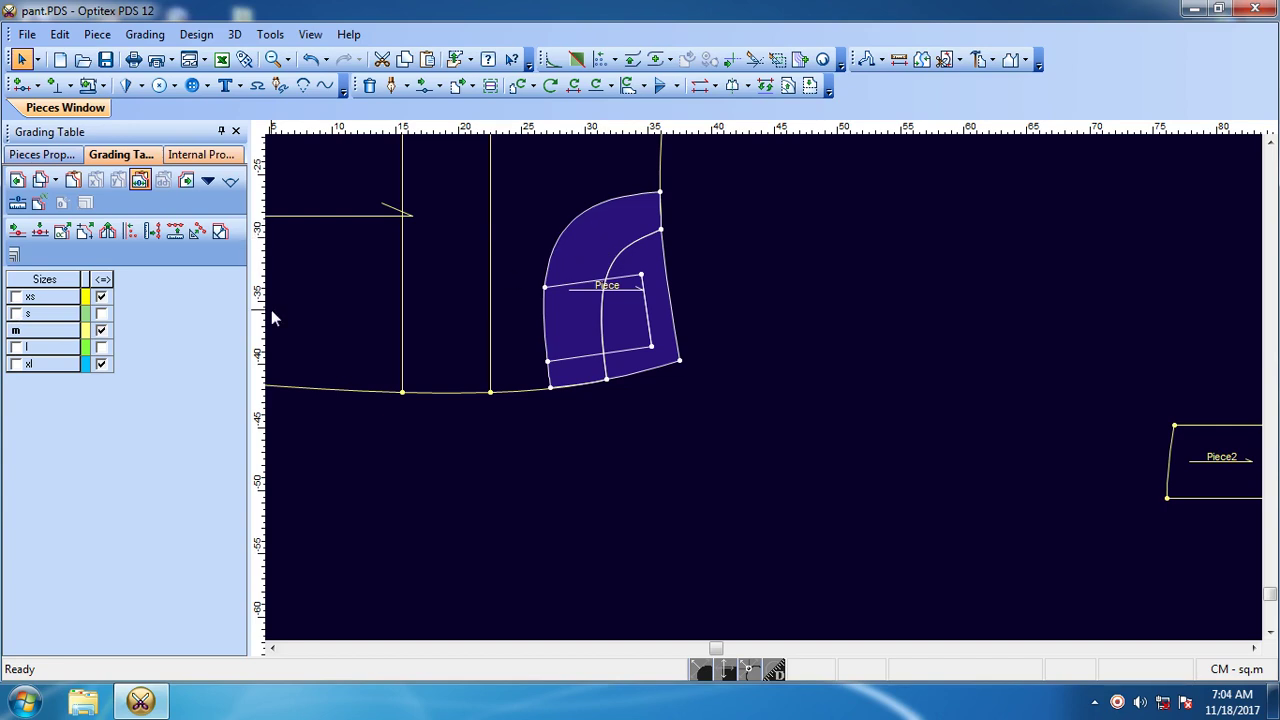
{"action": "left_click", "coordinate": [16, 314]}
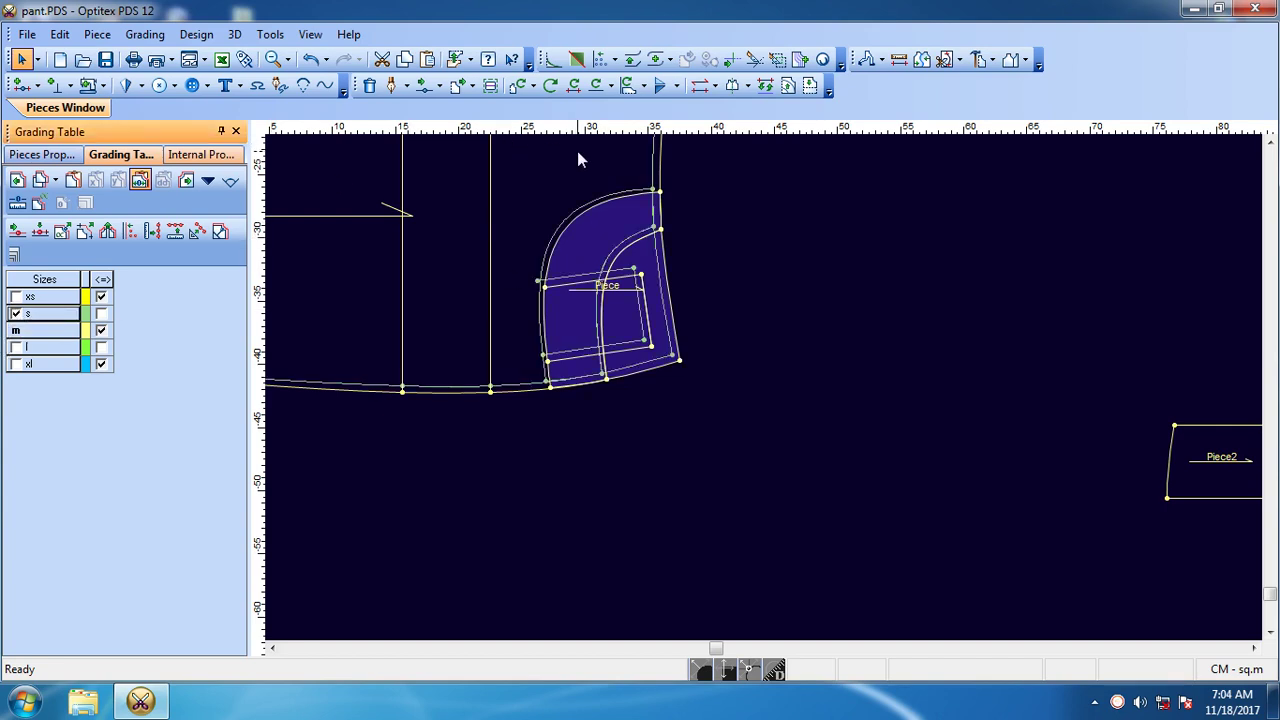
{"action": "scroll", "coordinate": [650, 350], "scroll_direction": "up", "scroll_amount": 1}
{"action": "scroll", "coordinate": [610, 500], "scroll_direction": "up", "scroll_amount": 1}
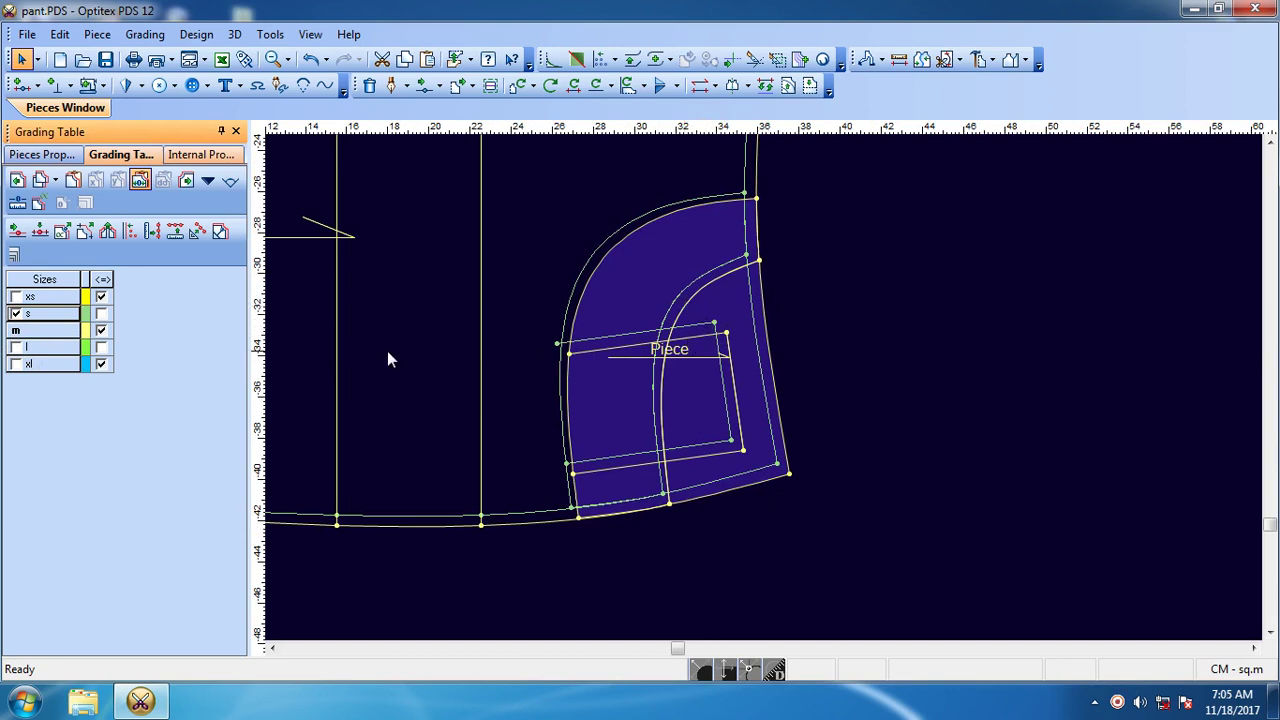
{"action": "left_click", "coordinate": [15, 314]}
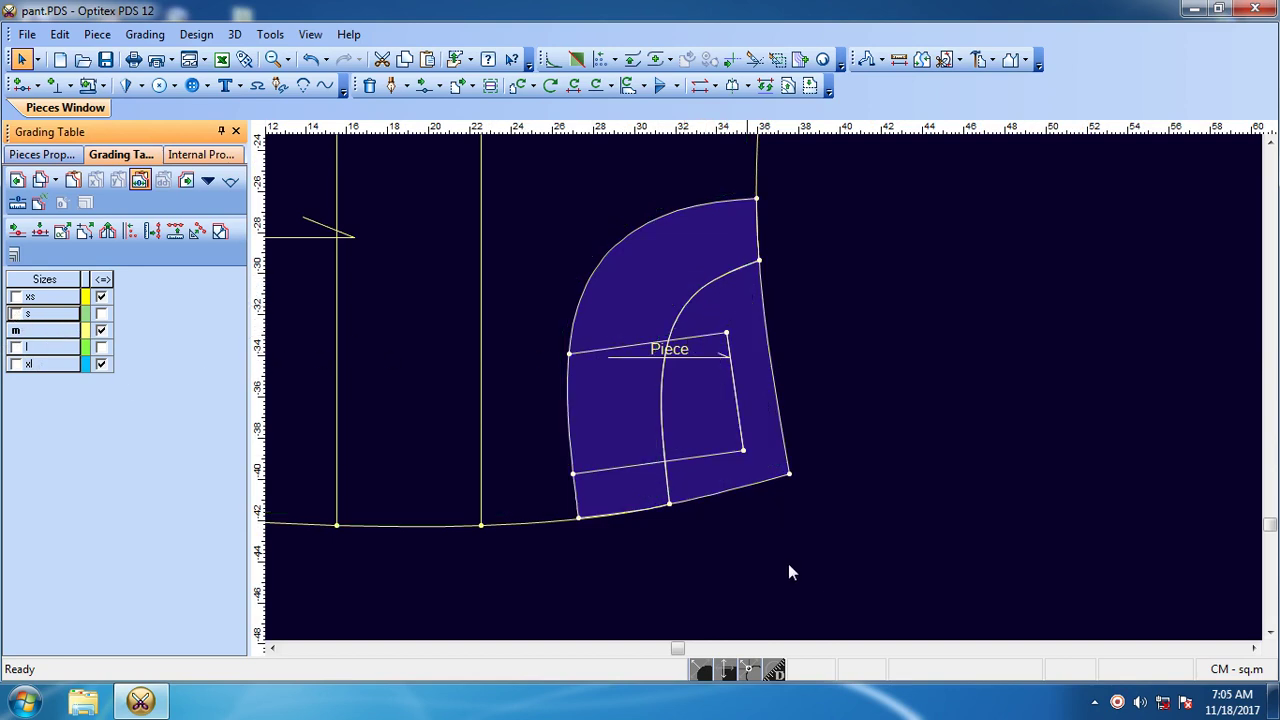
Step: Move the pocket to the lower right with only the base size shown
{"action": "left_click_drag", "start_coordinate": [718, 452], "coordinate": [1005, 554]}
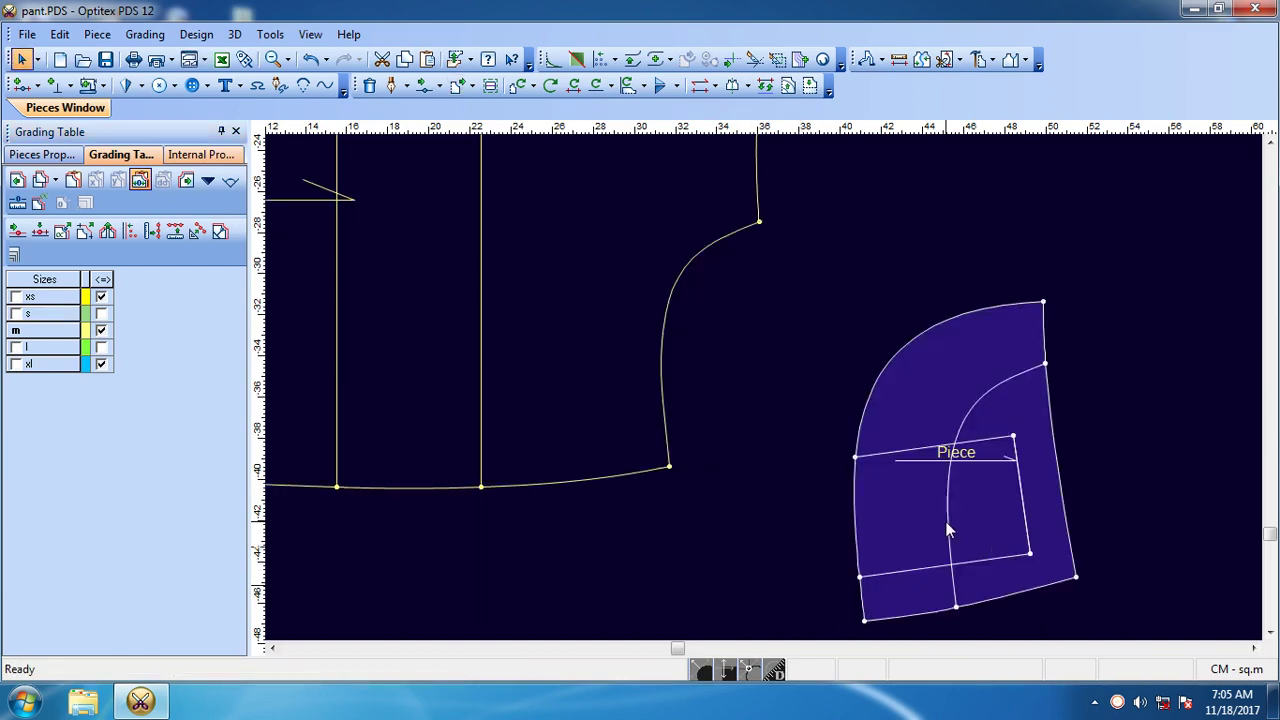
{"action": "scroll", "coordinate": [763, 385], "scroll_direction": "down", "scroll_amount": 2}
{"action": "scroll", "coordinate": [766, 392], "scroll_direction": "up", "scroll_amount": 2}
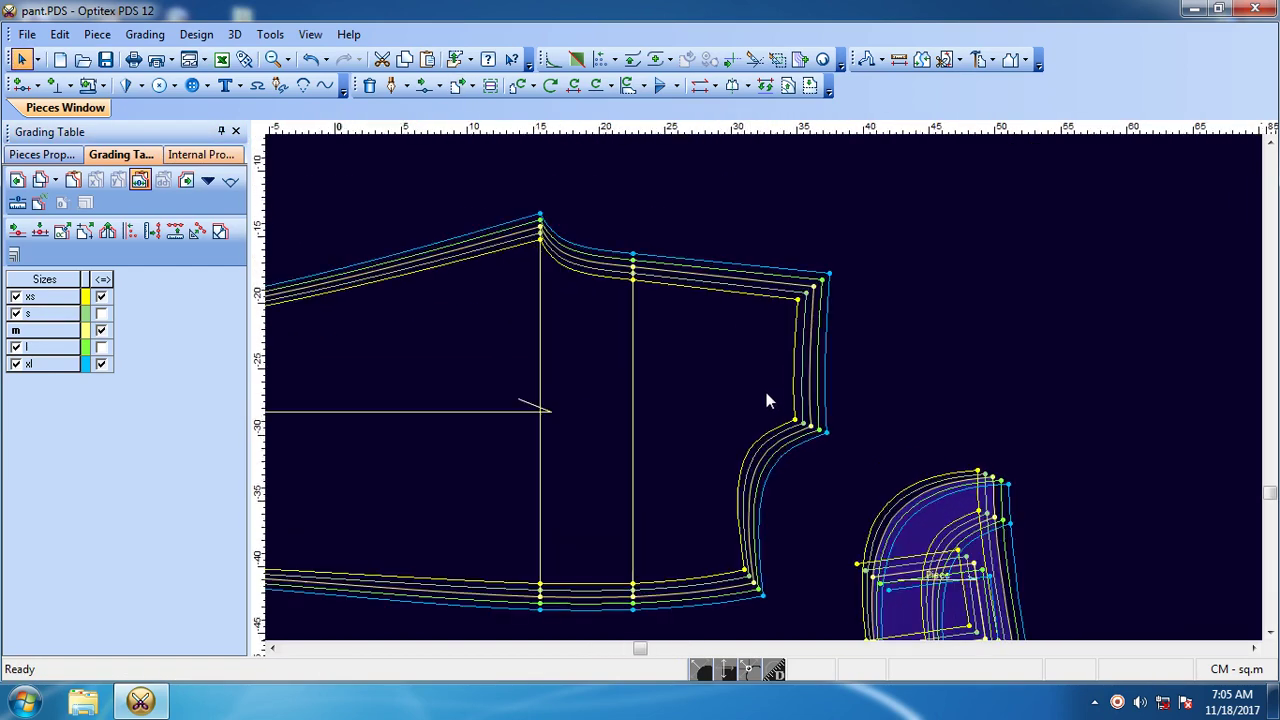
{"action": "scroll", "coordinate": [764, 387], "scroll_direction": "up", "scroll_amount": 1}
{"action": "scroll", "coordinate": [780, 477], "scroll_direction": "up", "scroll_amount": 1}
{"action": "key", "text": "F7"}
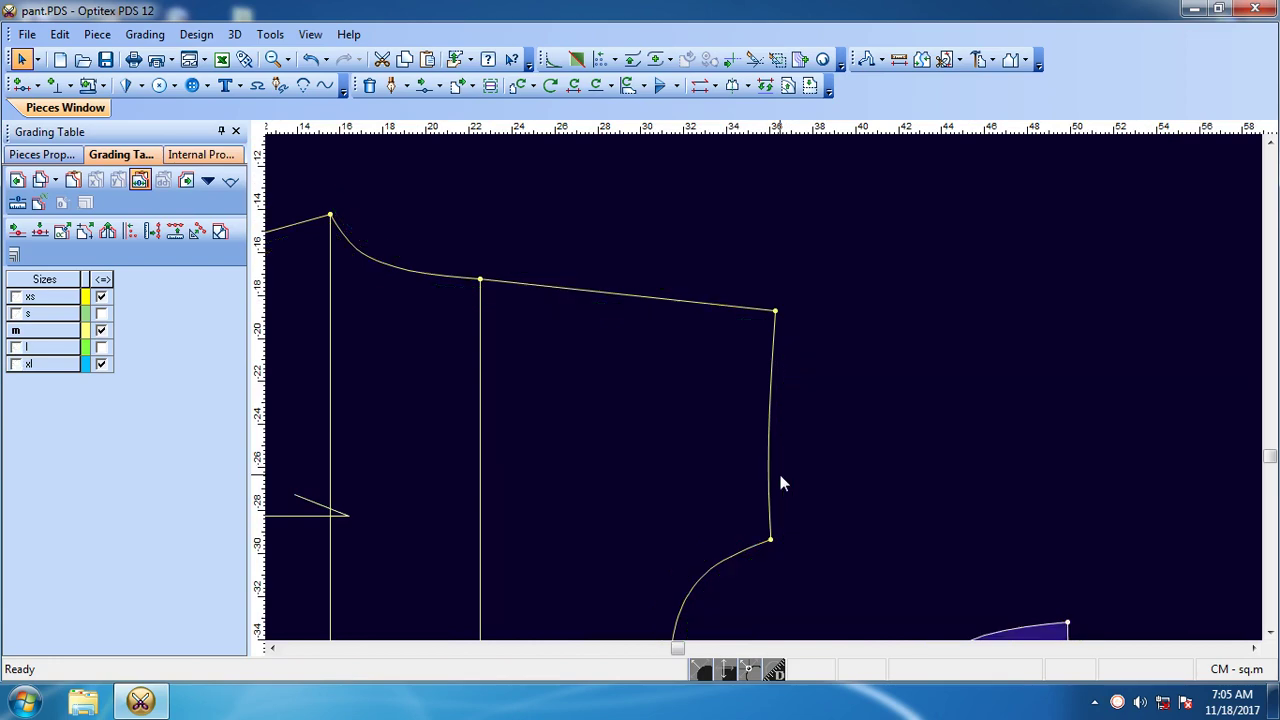
{"action": "key", "text": "F7"}
{"action": "key", "text": "F7"}
{"action": "scroll", "coordinate": [782, 484], "scroll_direction": "down", "scroll_amount": 2}
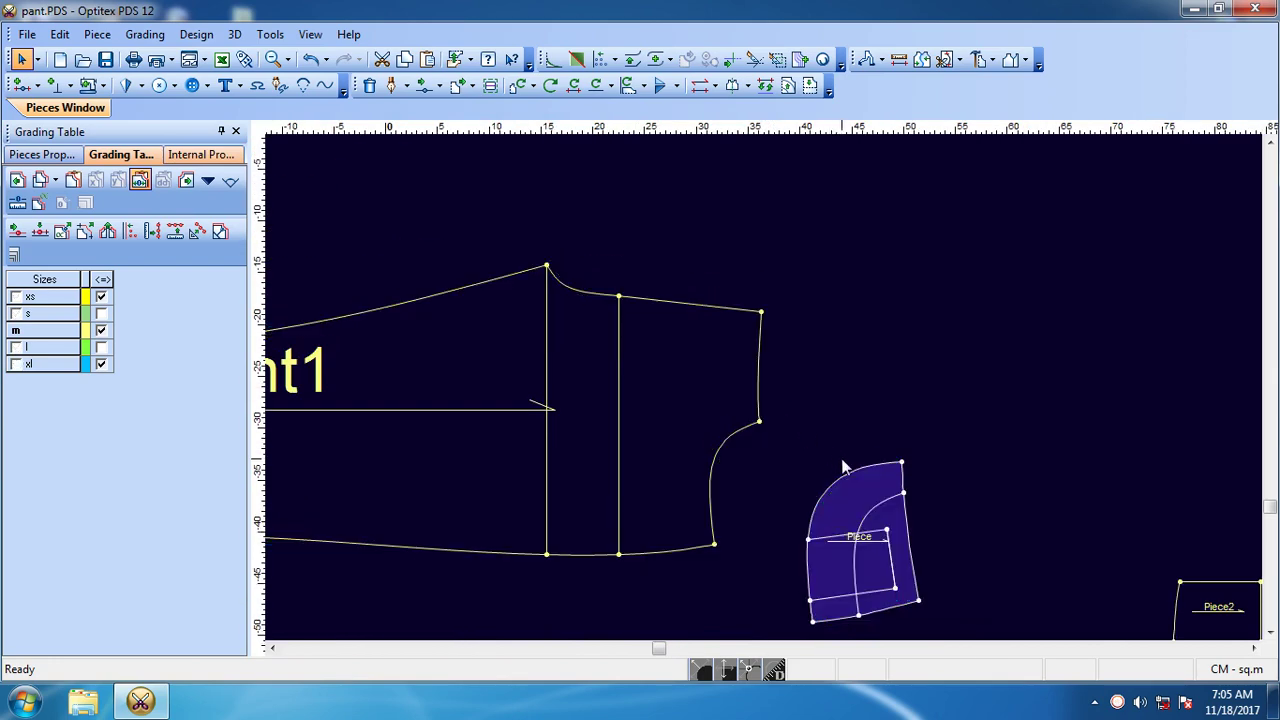
Step: Place the pocket on front1's crotch corner and show its size s outline
{"action": "left_click_drag", "start_coordinate": [906, 495], "coordinate": [764, 418]}
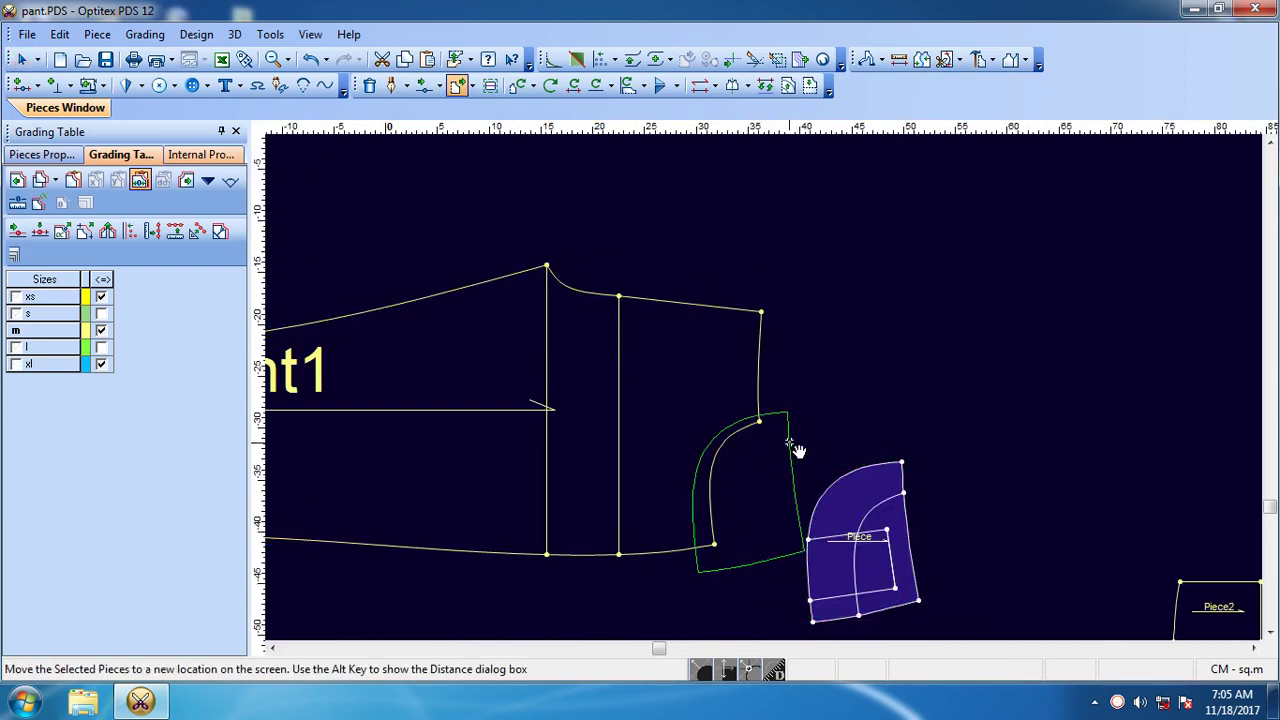
{"action": "scroll", "coordinate": [898, 539], "scroll_direction": "up", "scroll_amount": 1}
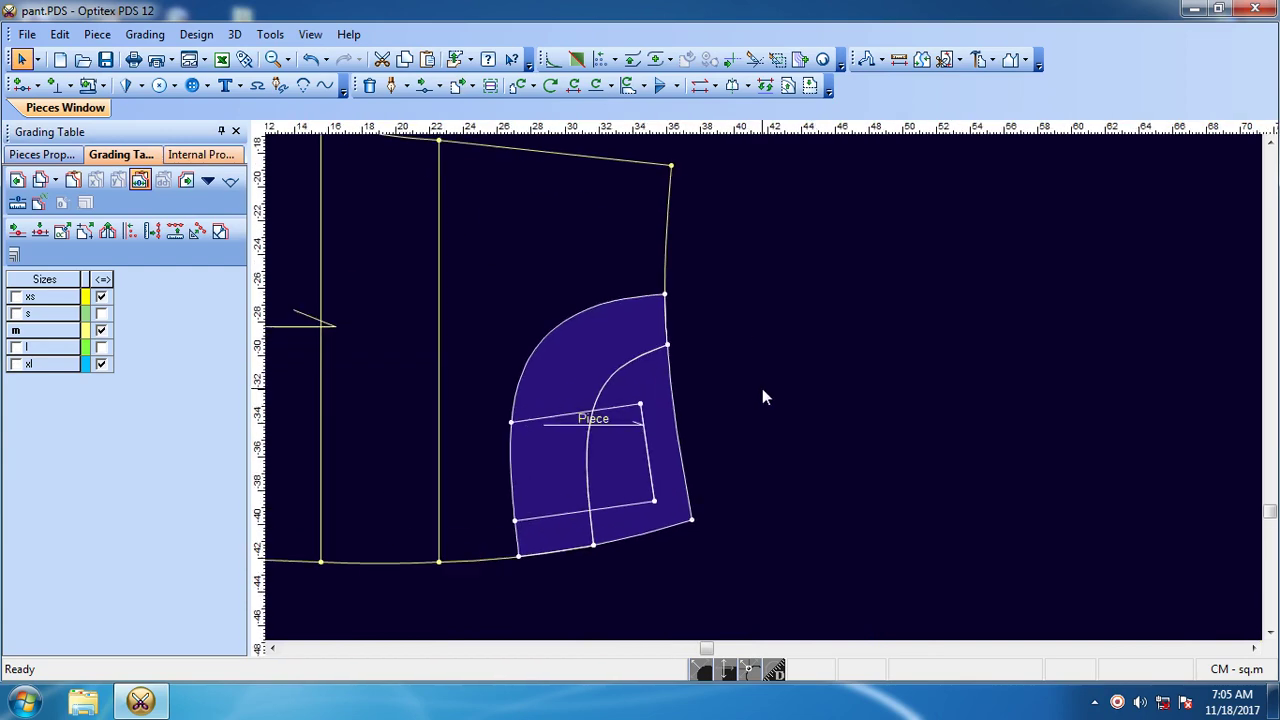
{"action": "left_click", "coordinate": [16, 314]}
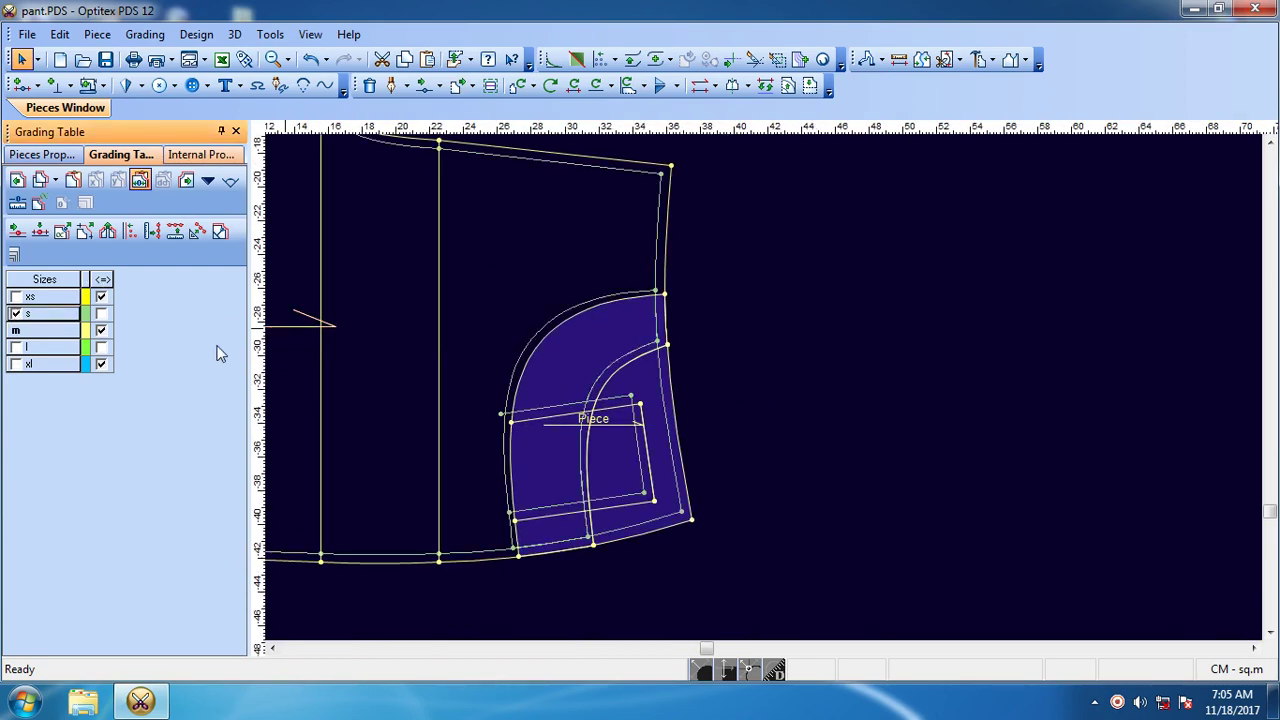
{"action": "scroll", "coordinate": [764, 387], "scroll_direction": "up", "scroll_amount": 2}
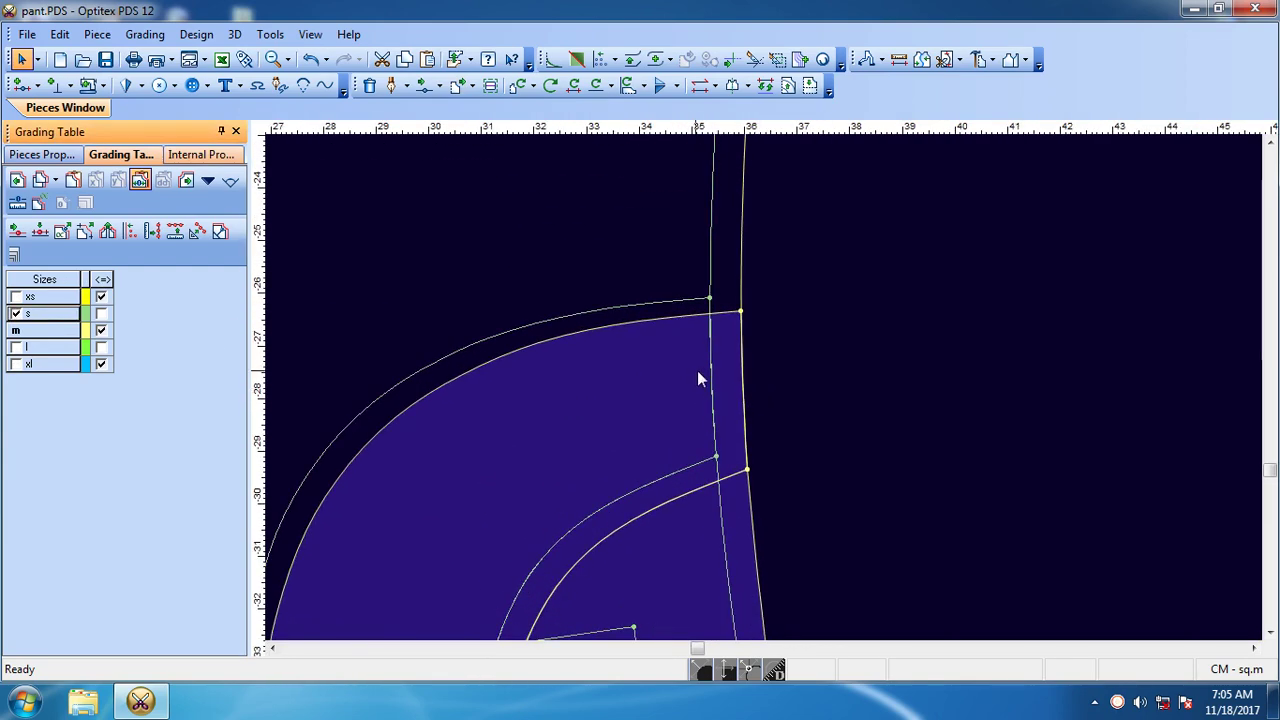
{"action": "left_click", "coordinate": [16, 314]}
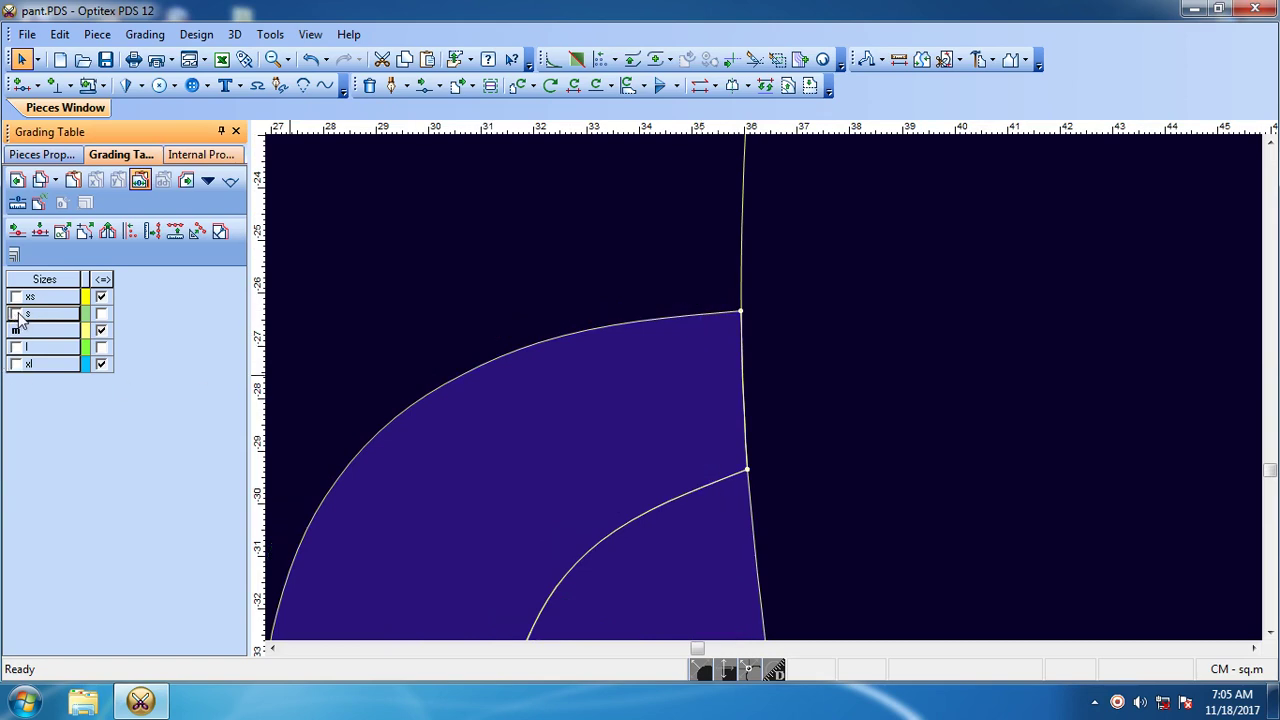
{"action": "left_click", "coordinate": [16, 314]}
{"action": "scroll", "coordinate": [758, 461], "scroll_direction": "down", "scroll_amount": 1}
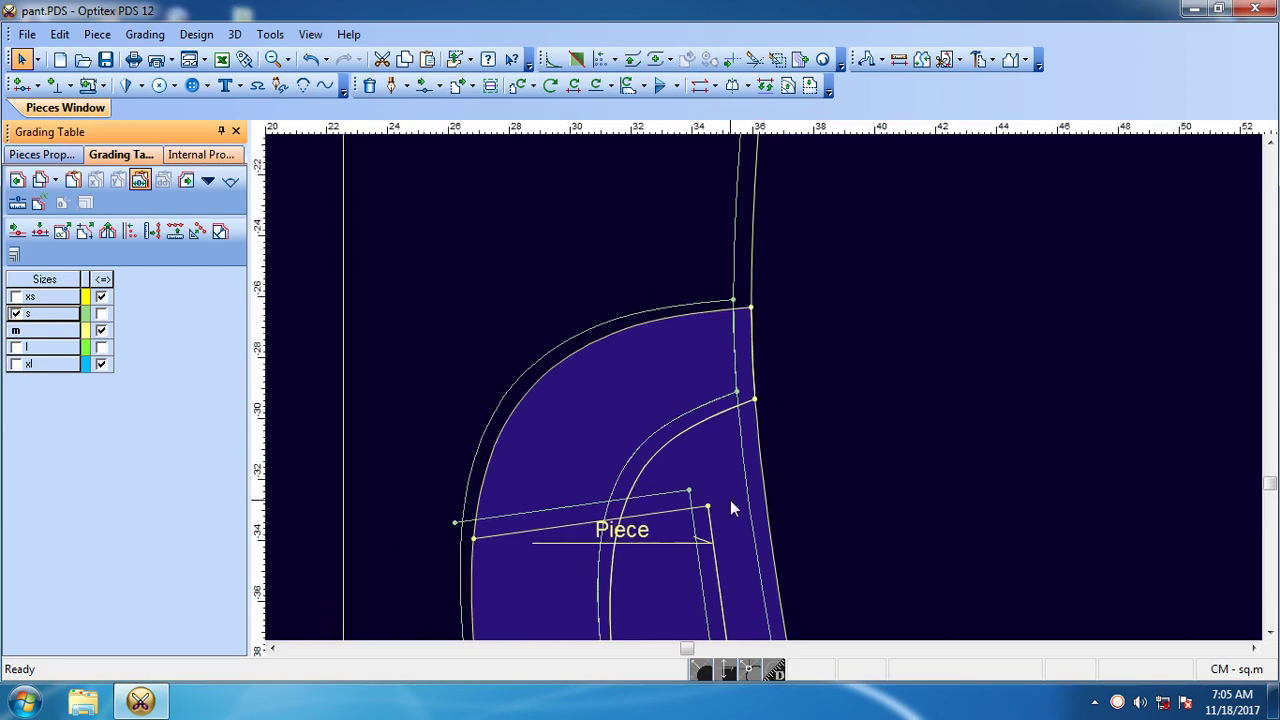
{"action": "scroll", "coordinate": [730, 500], "scroll_direction": "down", "scroll_amount": 1}
{"action": "scroll", "coordinate": [710, 540], "scroll_direction": "up", "scroll_amount": 1}
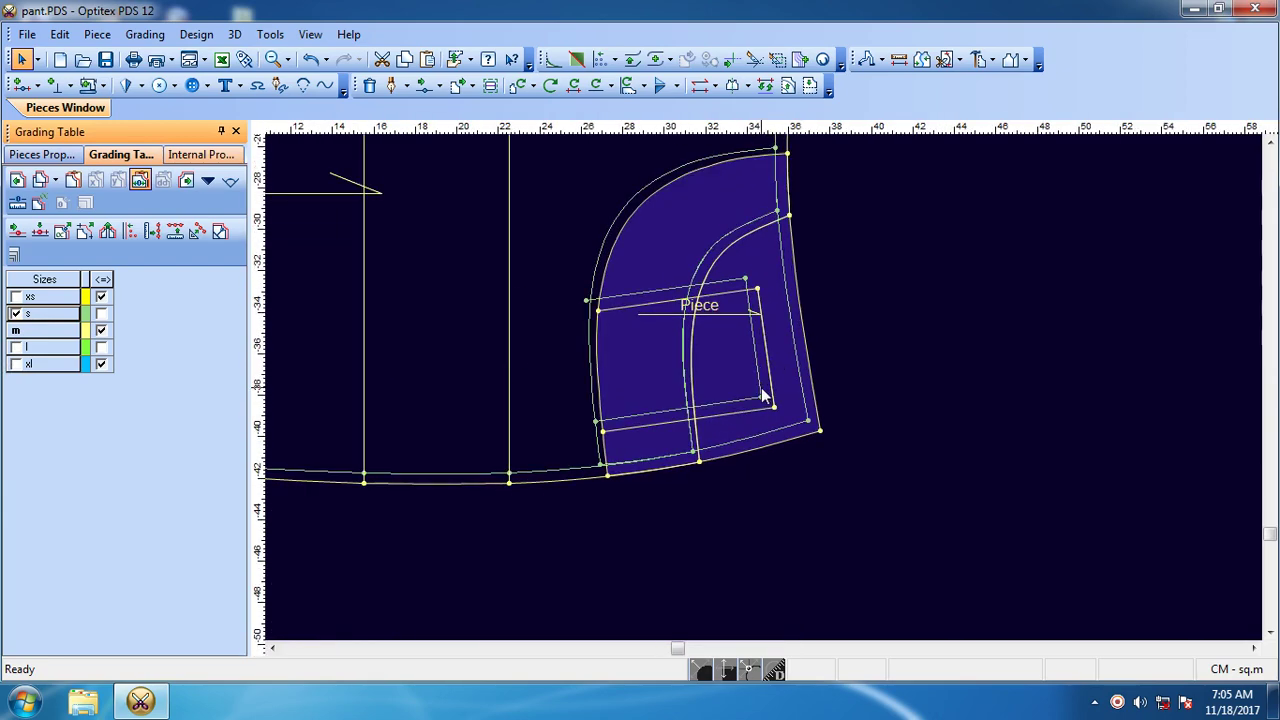
Step: Add the xs, l and xl size outlines to the comparison
{"action": "left_click", "coordinate": [15, 298]}
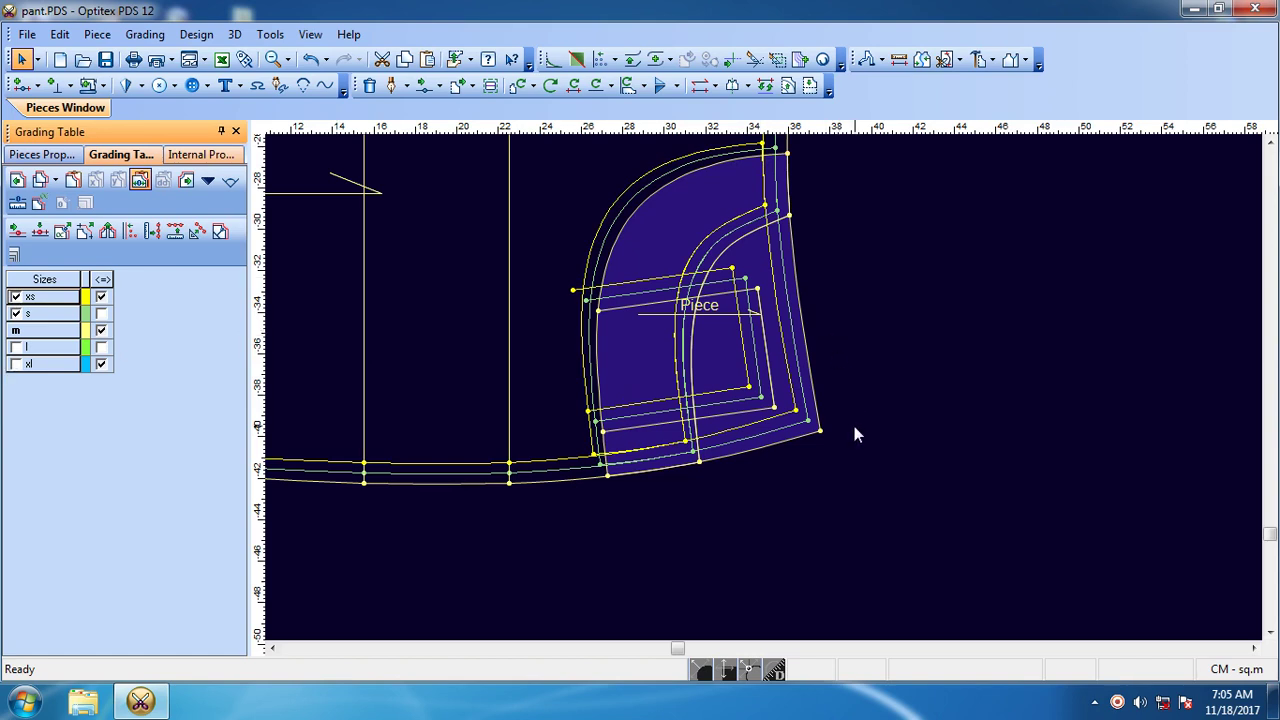
{"action": "left_click", "coordinate": [15, 348]}
{"action": "left_click", "coordinate": [15, 348]}
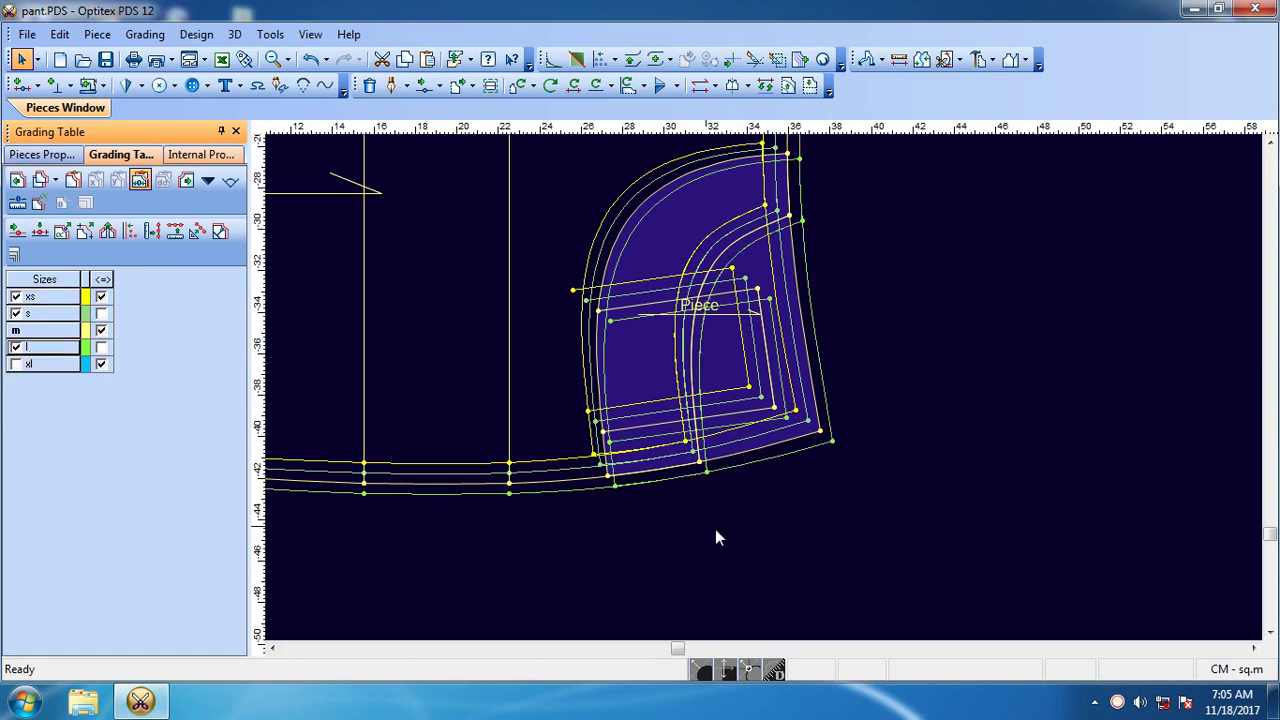
{"action": "left_click", "coordinate": [16, 364]}
{"action": "left_click", "coordinate": [16, 364]}
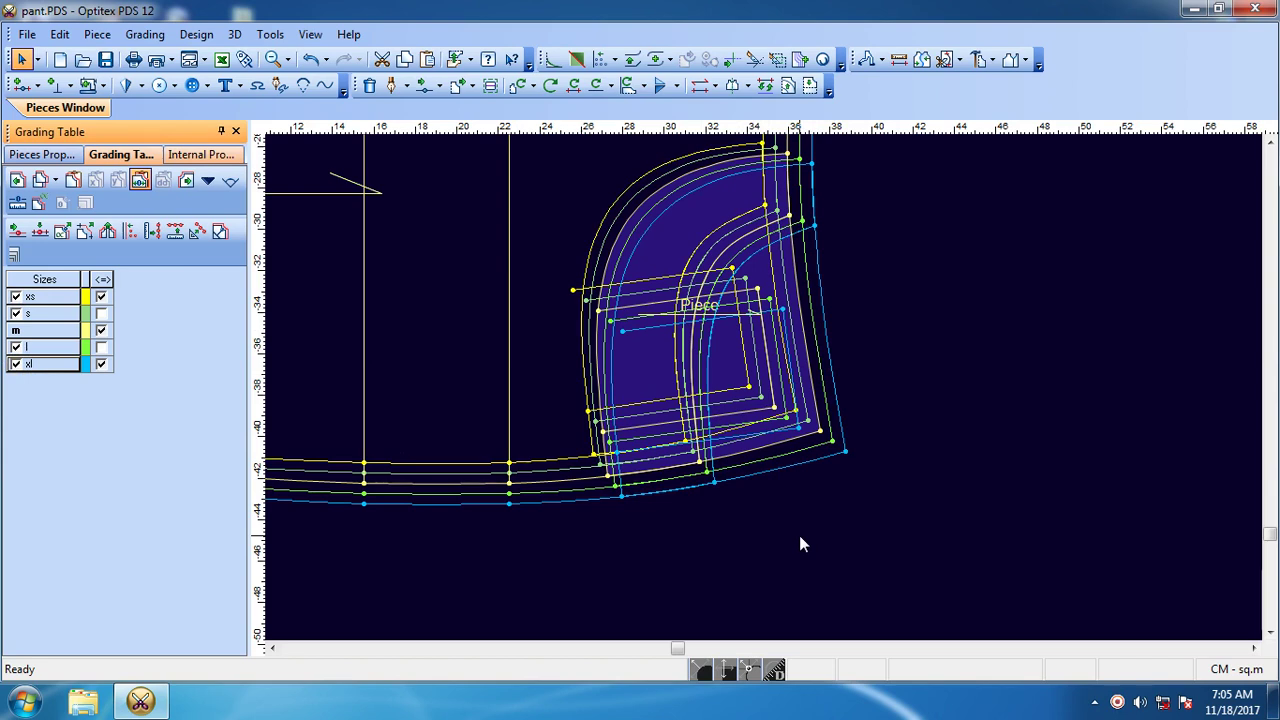
Step: Drag the pocket piece right, clear of front1's crotch corner and before Piece2
{"action": "left_click", "coordinate": [752, 208]}
{"action": "left_click_drag", "start_coordinate": [752, 208], "coordinate": [994, 272]}
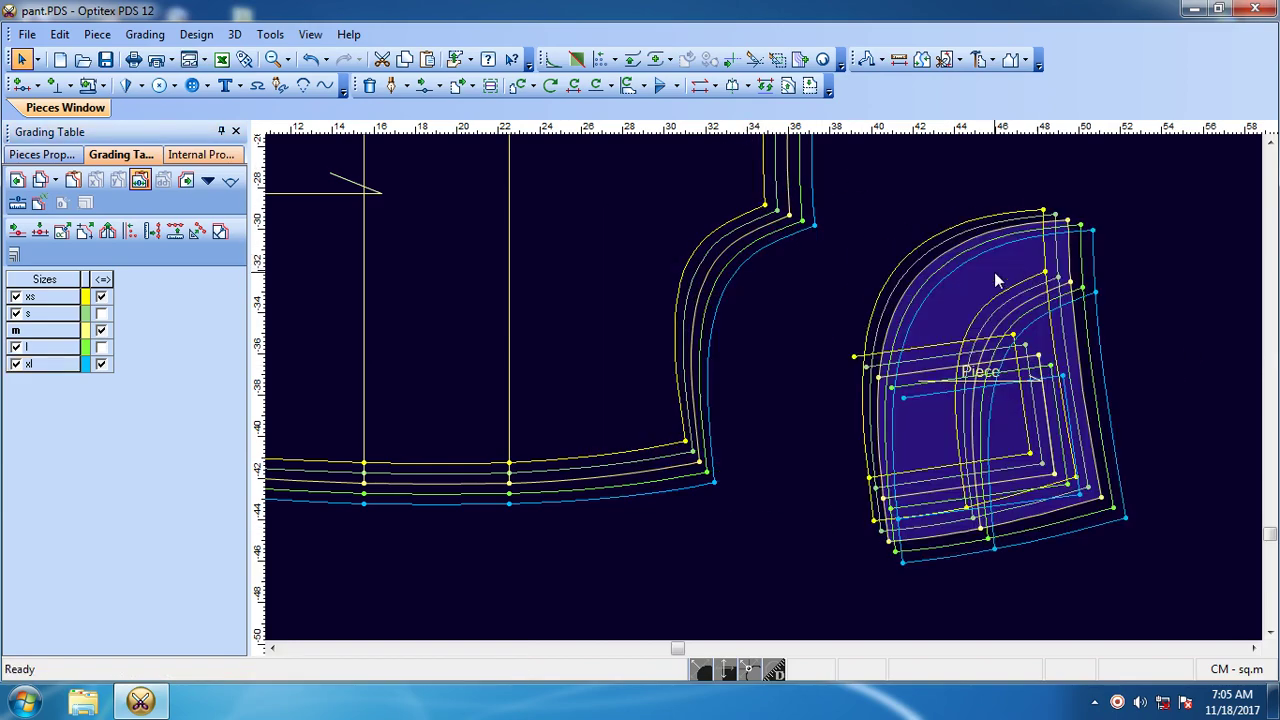
{"action": "scroll", "coordinate": [848, 391], "scroll_direction": "down", "scroll_amount": 3}
{"action": "scroll", "coordinate": [766, 394], "scroll_direction": "up", "scroll_amount": 4}
{"action": "scroll", "coordinate": [766, 396], "scroll_direction": "down", "scroll_amount": 1}
{"action": "scroll", "coordinate": [766, 396], "scroll_direction": "down", "scroll_amount": 3}
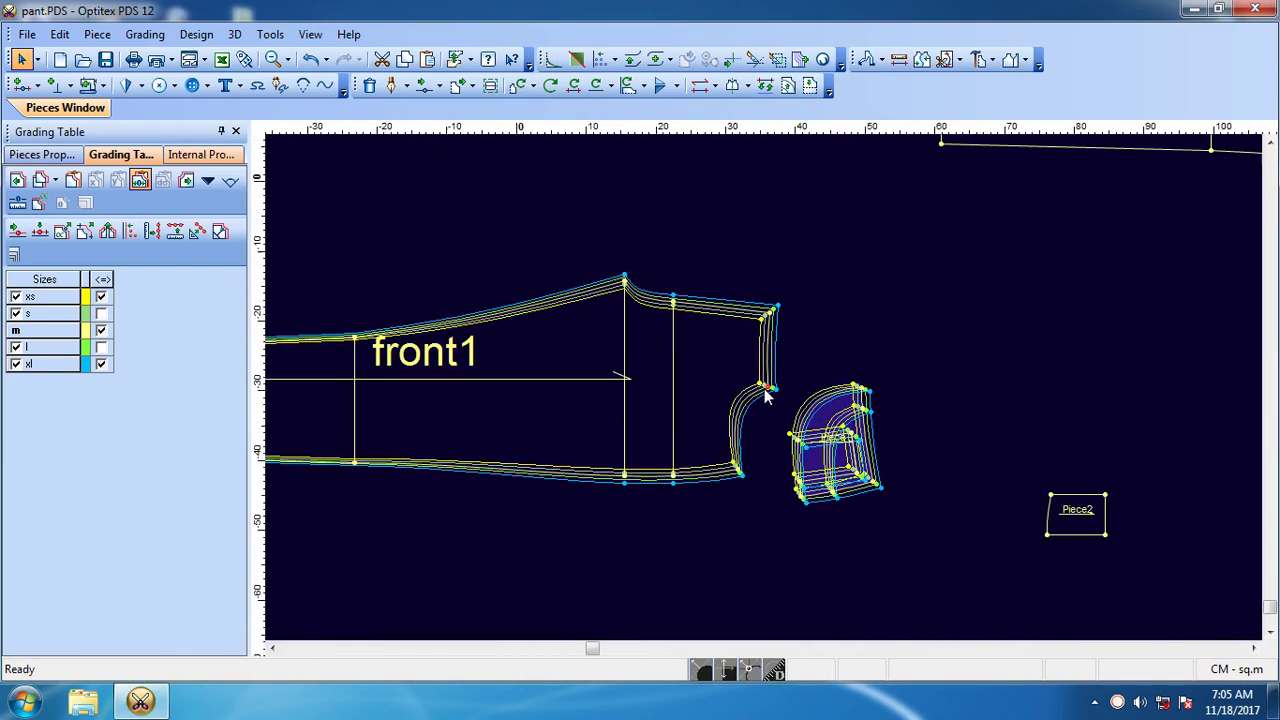
{"action": "scroll", "coordinate": [766, 396], "scroll_direction": "up", "scroll_amount": 1}
{"action": "scroll", "coordinate": [780, 394], "scroll_direction": "up", "scroll_amount": 1}
{"action": "scroll", "coordinate": [782, 389], "scroll_direction": "up", "scroll_amount": 1}
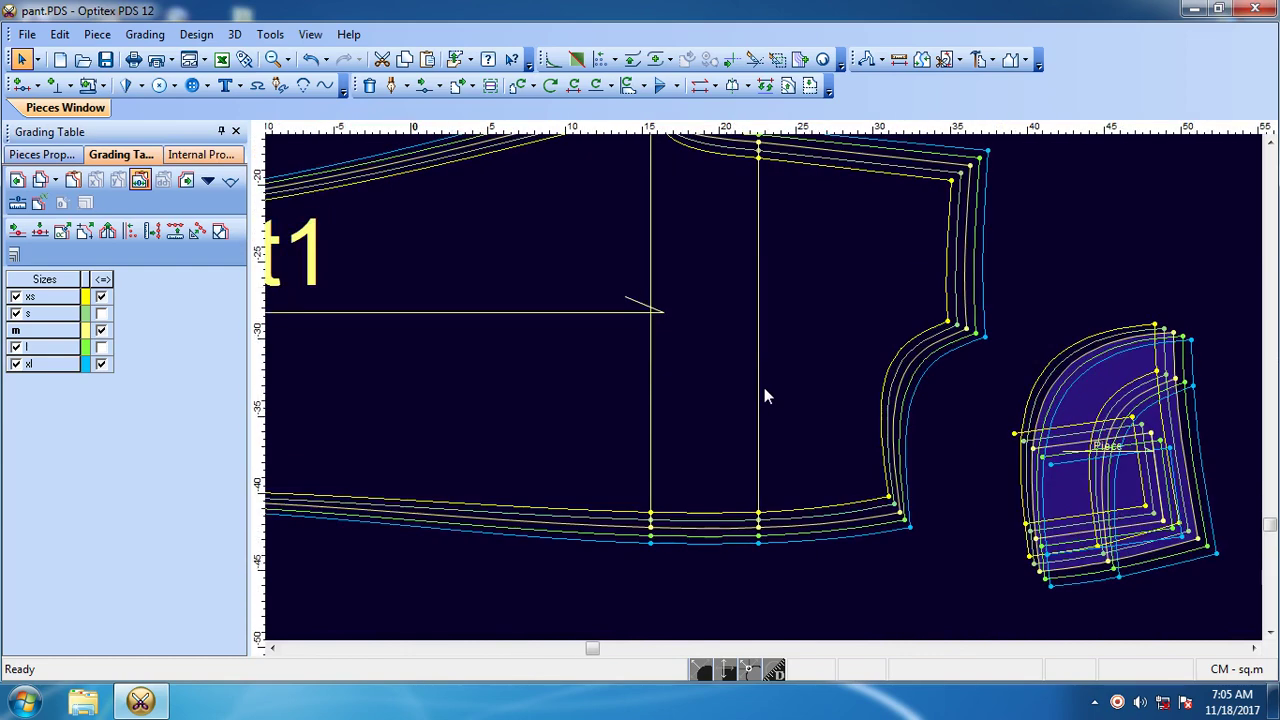
{"action": "scroll", "coordinate": [764, 390], "scroll_direction": "down", "scroll_amount": 3}
{"action": "scroll", "coordinate": [764, 390], "scroll_direction": "up", "scroll_amount": 1}
{"action": "scroll", "coordinate": [764, 390], "scroll_direction": "up", "scroll_amount": 1}
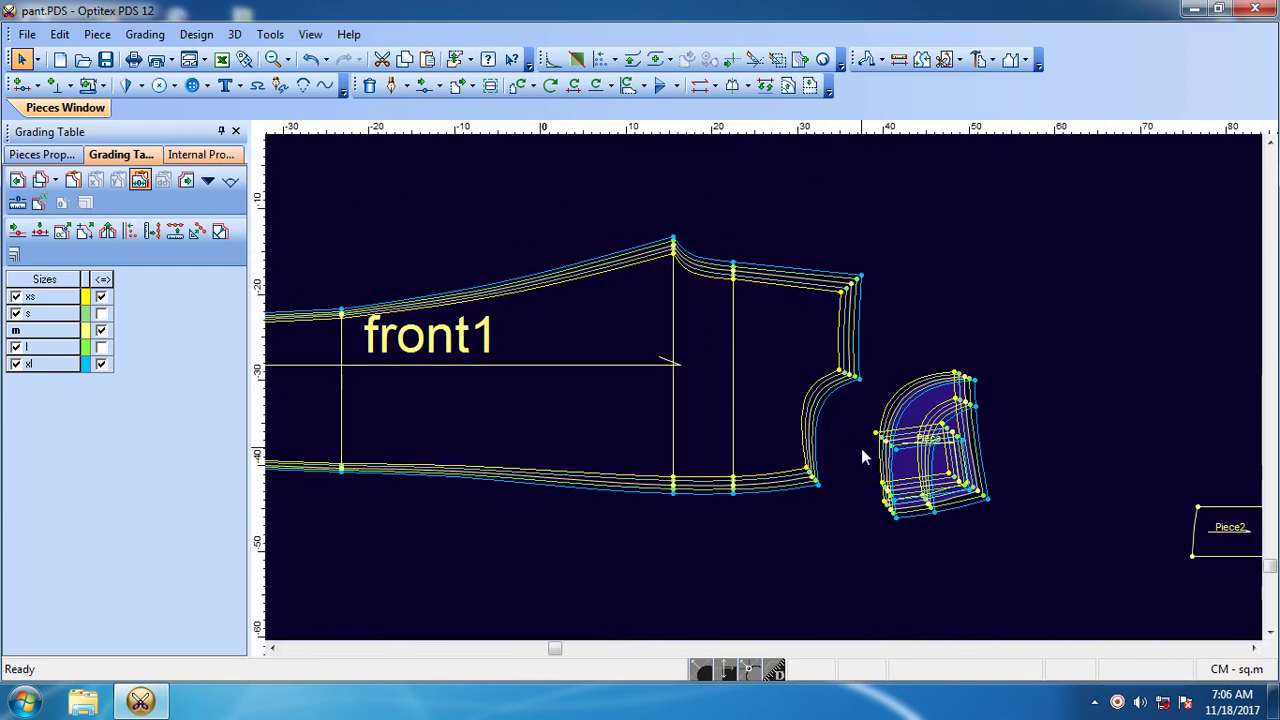